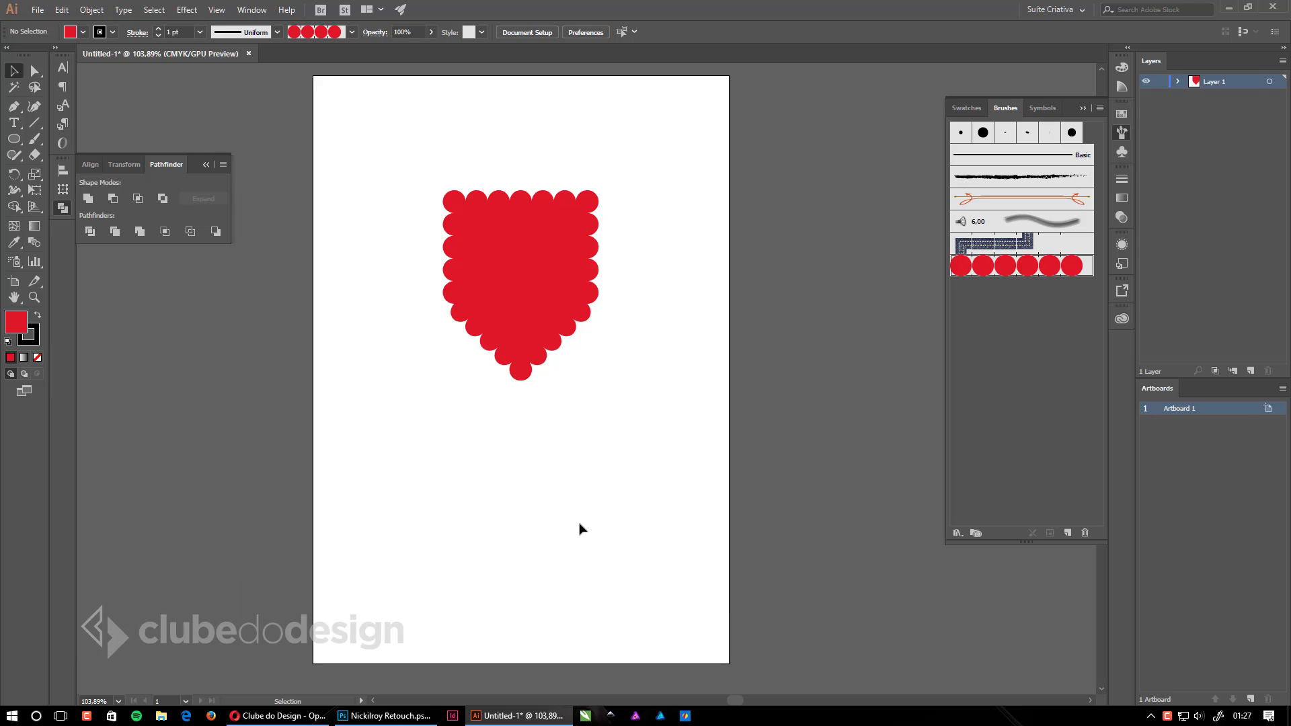
key(l)
mouse_move(513, 511)
mouse_down()
mouse_move(593, 466)
mouse_move(627, 398)
mouse_up()
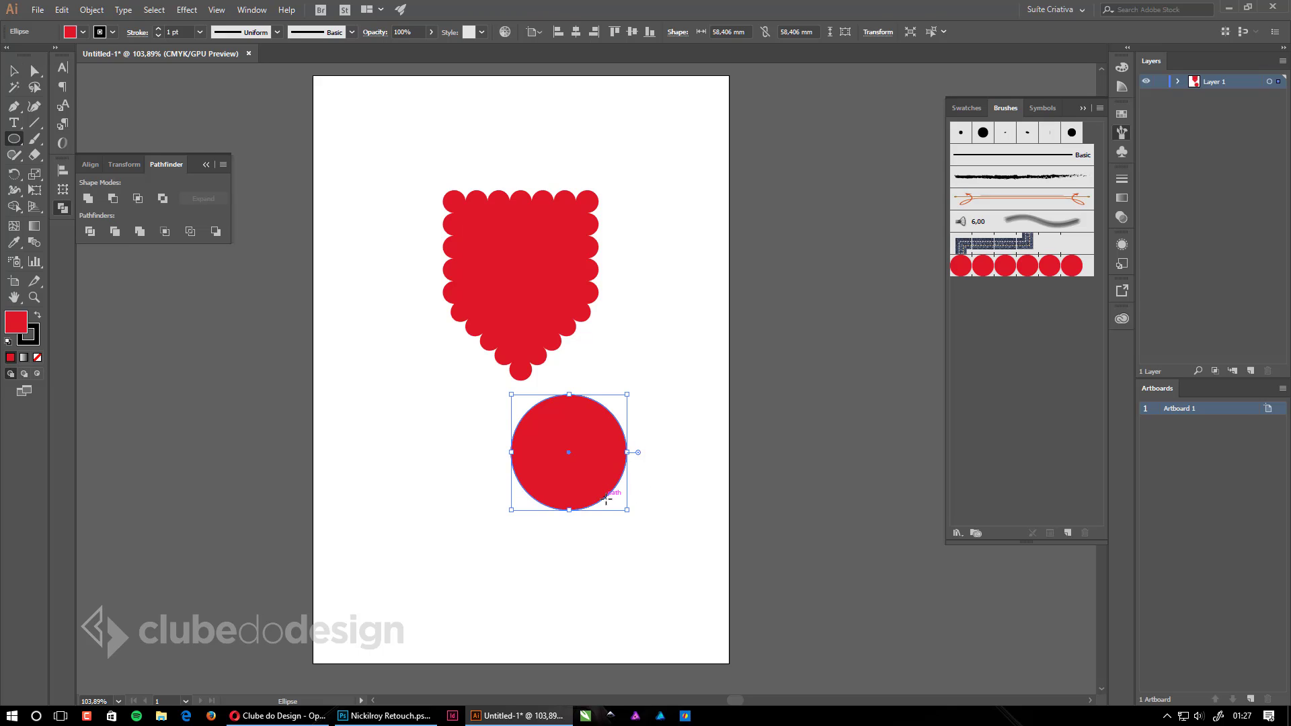
key(v)
drag(539, 510, 475, 544)
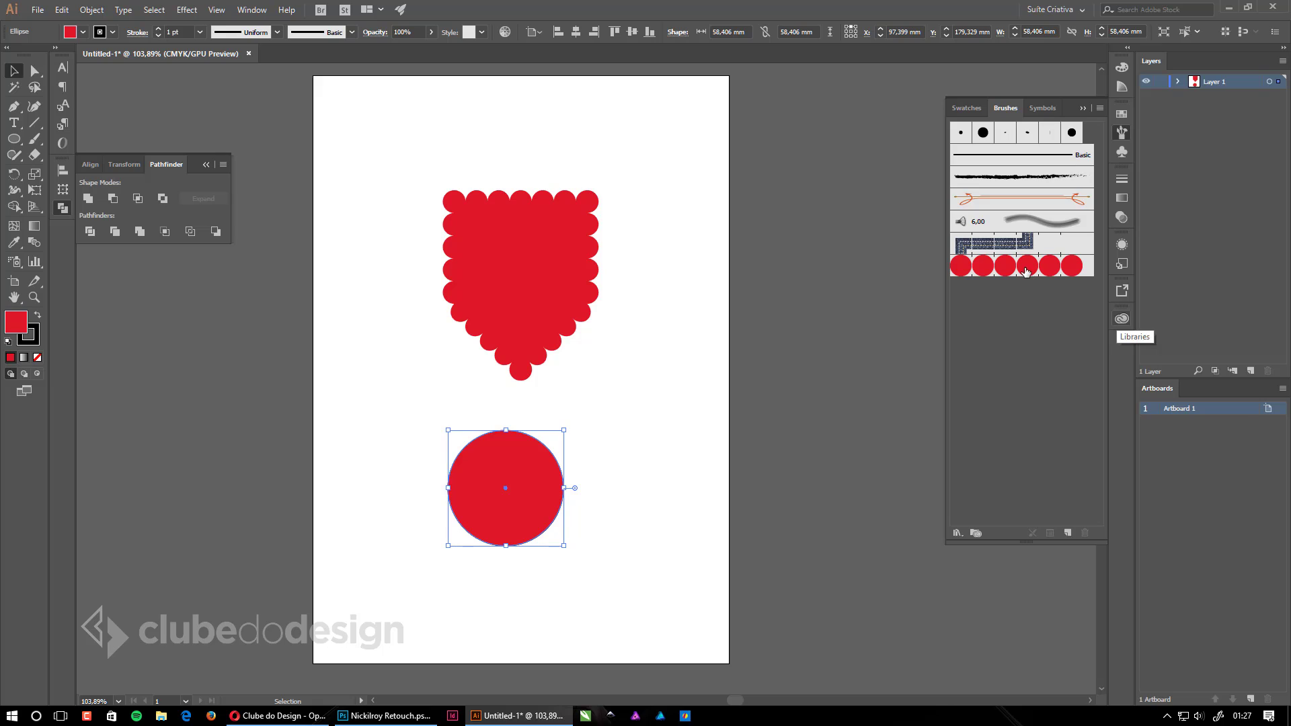
click(1048, 267)
click(675, 449)
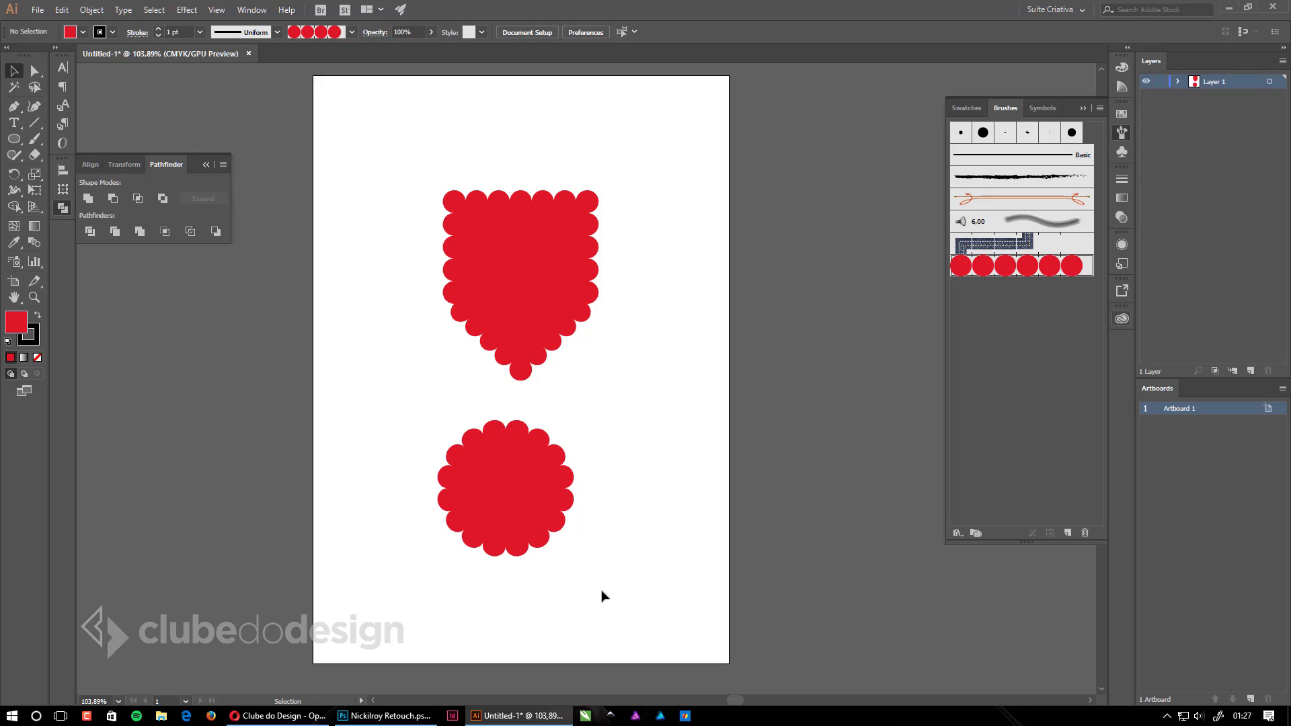
click(562, 518)
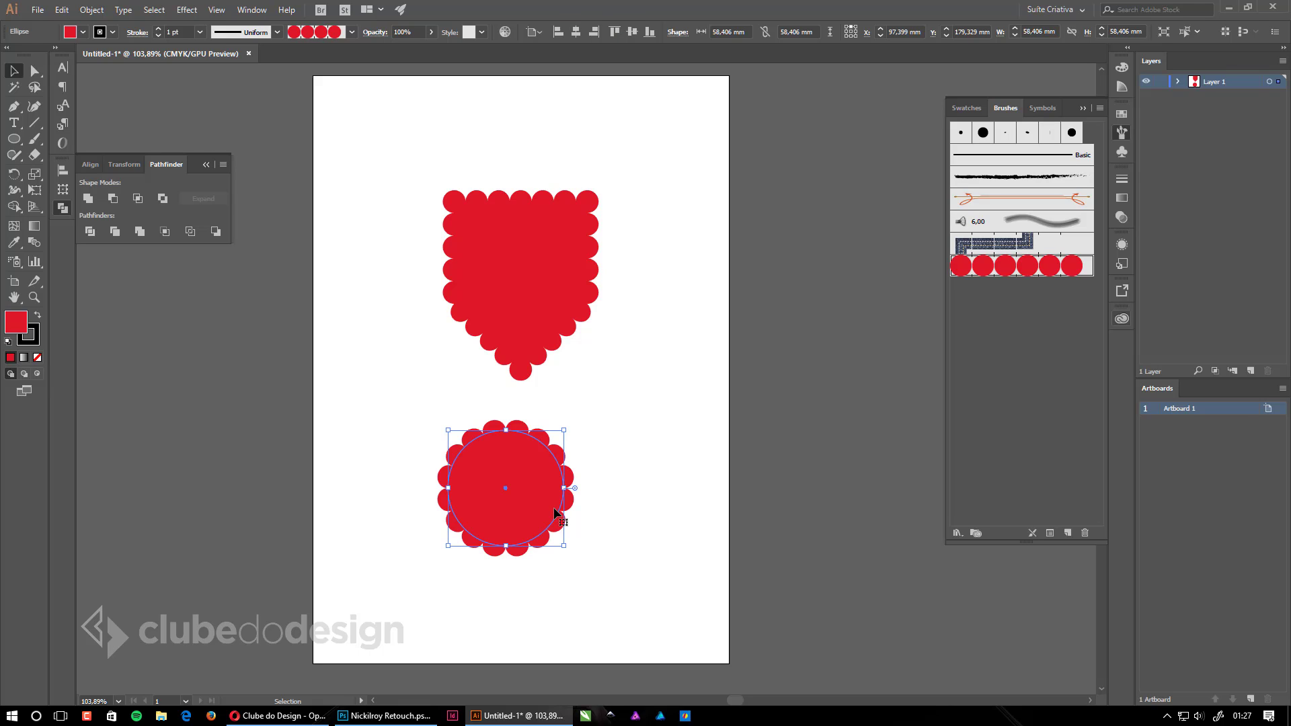
key(Delete)
Draw a square below the shield and pull its bottom-centre anchor down into a point.
click(16, 142)
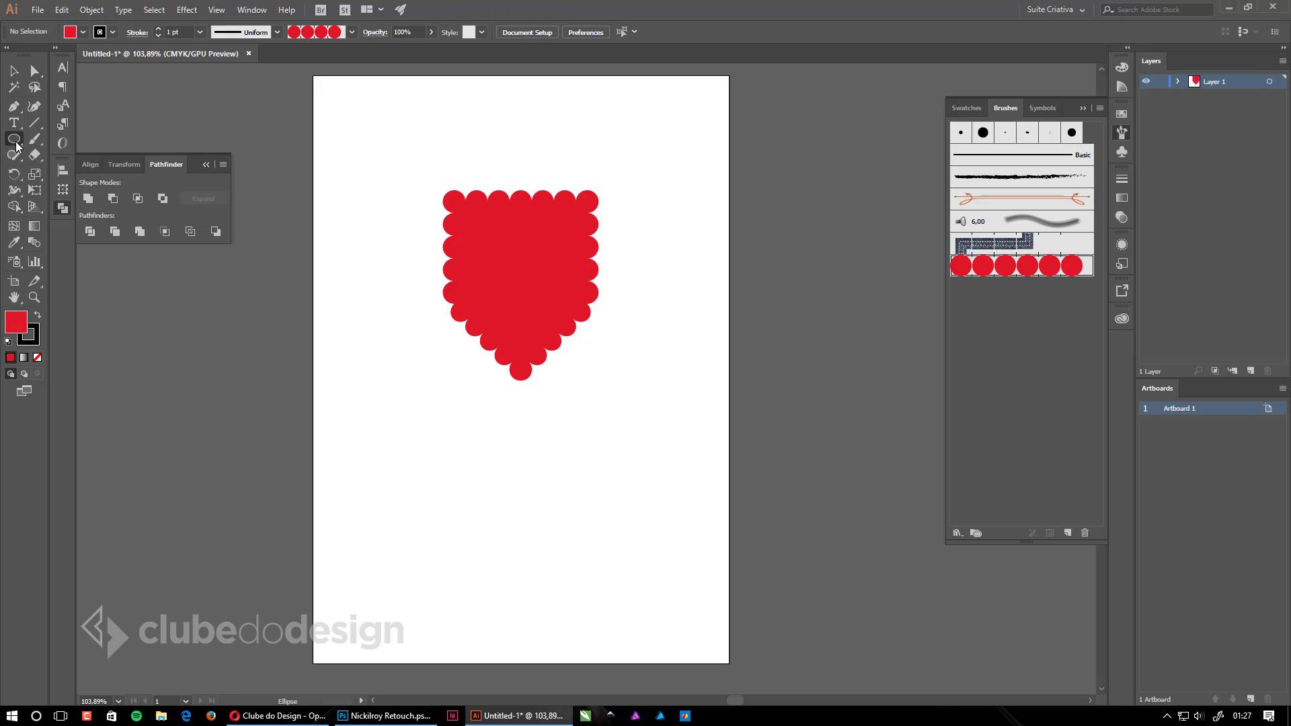
drag(16, 142, 60, 138)
drag(453, 416, 583, 544)
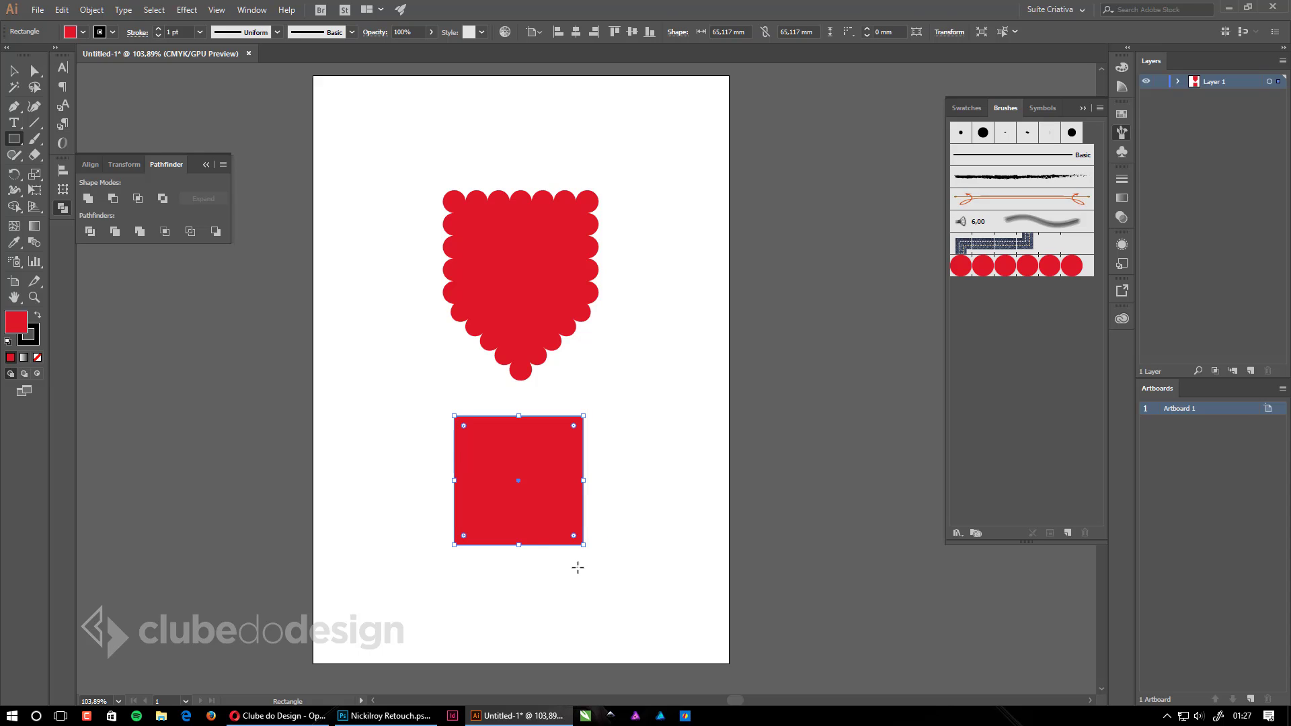
key(p)
click(518, 545)
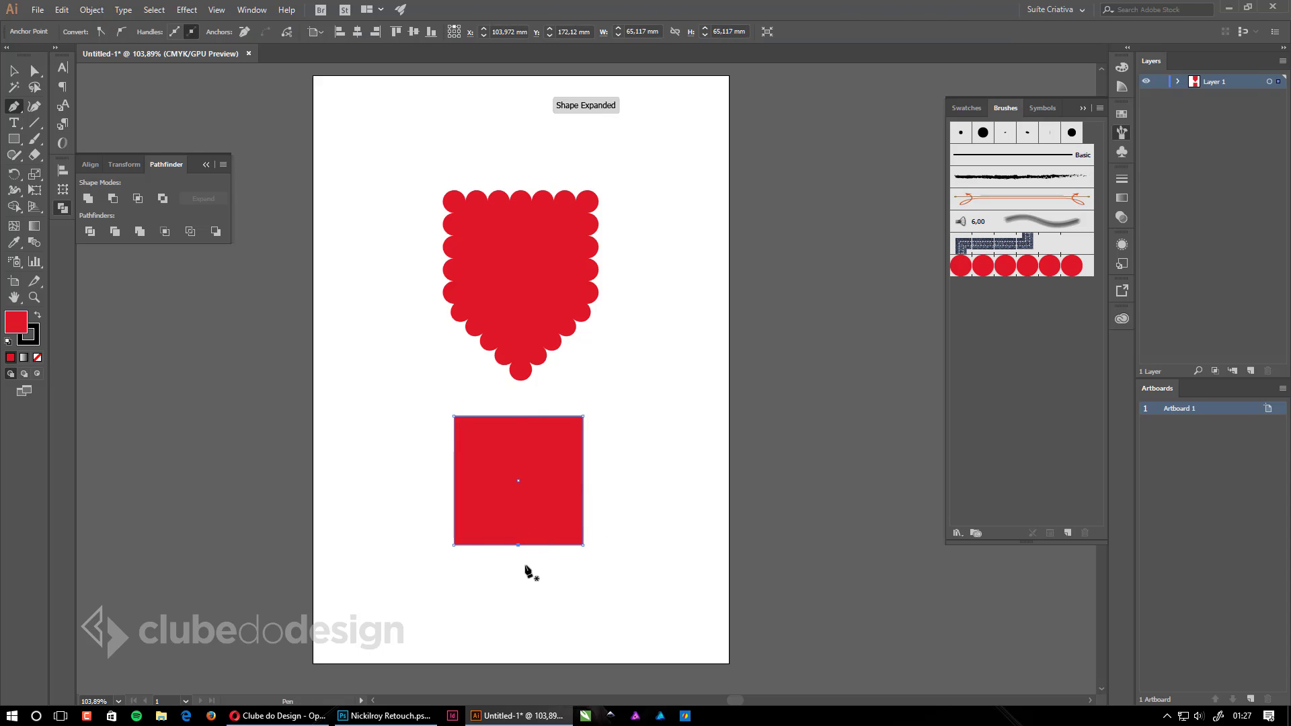
key(a)
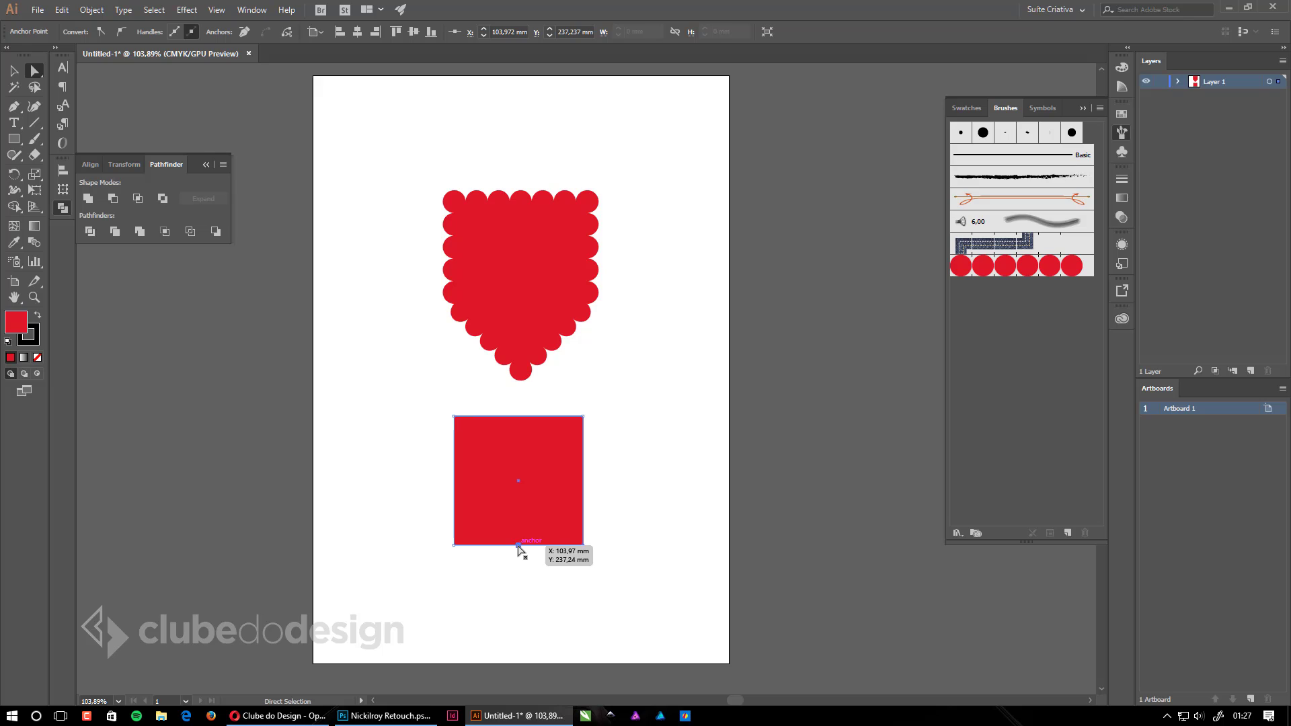
drag(517, 544, 518, 612)
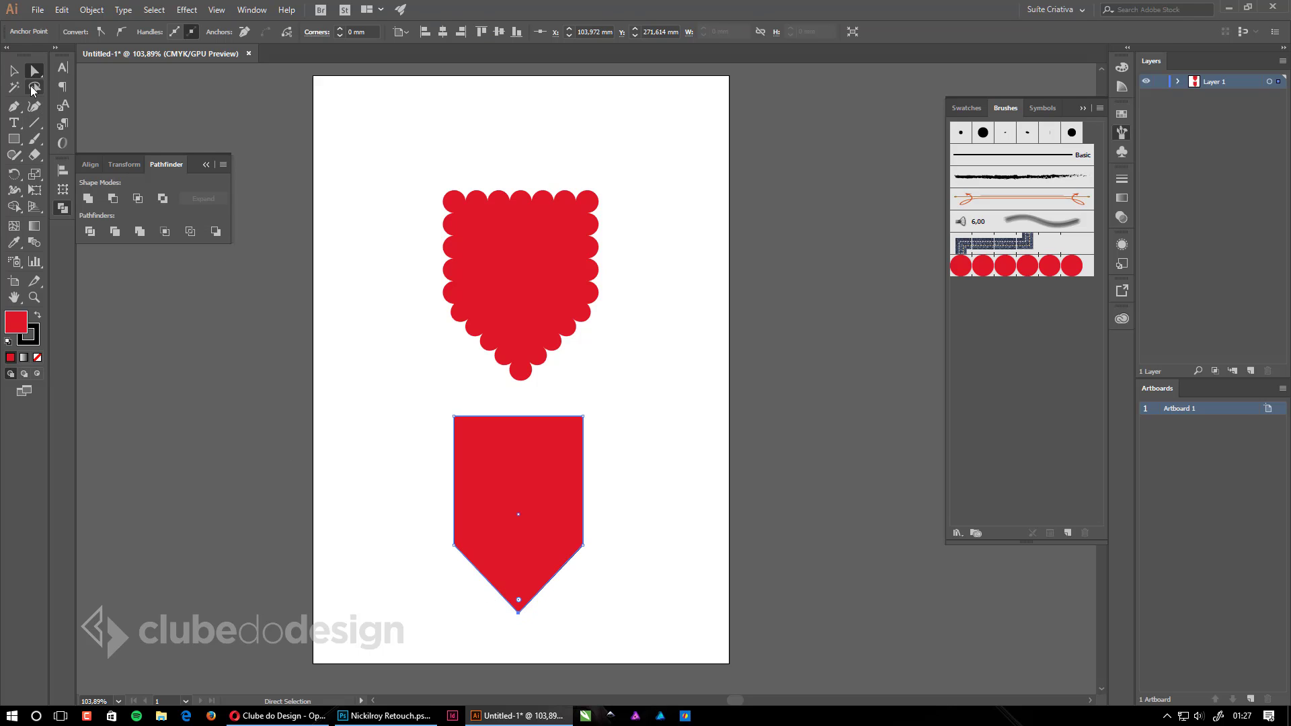
Edge the new pointed shield with the red-dot brush and nudge it right and down.
click(14, 70)
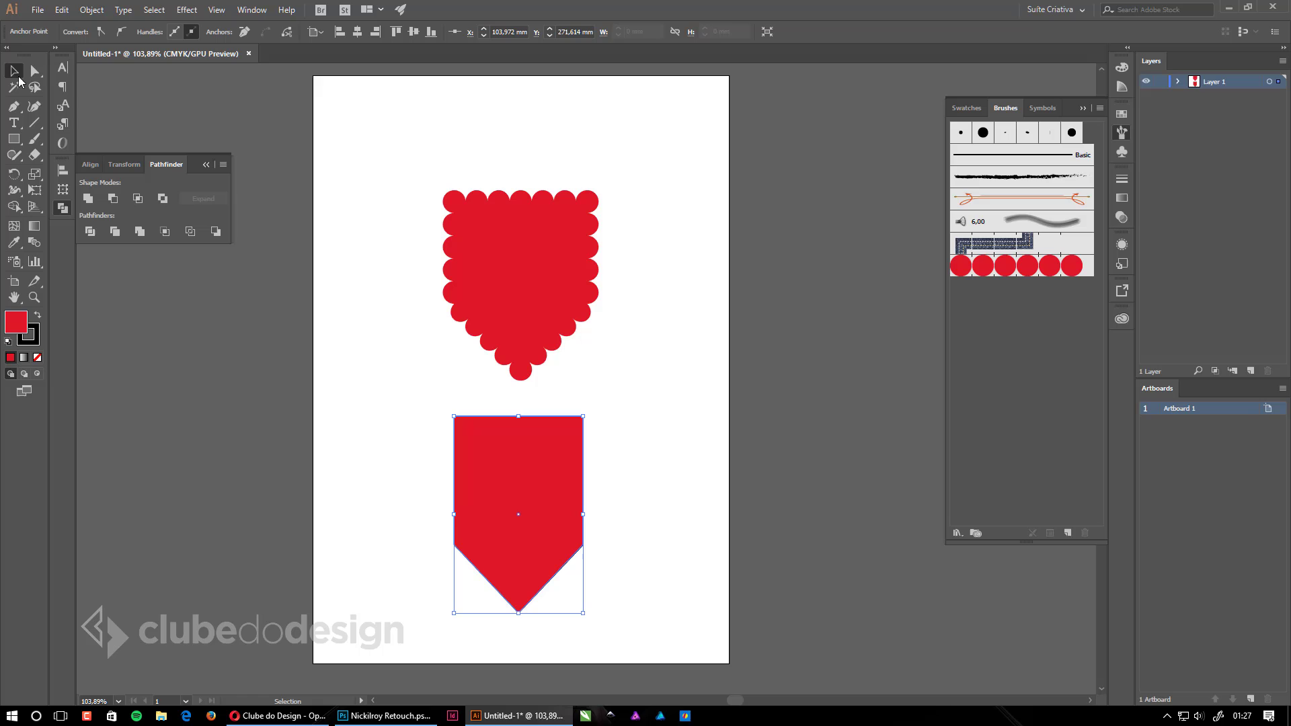
click(1059, 265)
click(655, 572)
mouse_move(422, 381)
mouse_down()
mouse_move(496, 438)
mouse_move(672, 441)
mouse_up()
scroll(675, 484, down, 3)
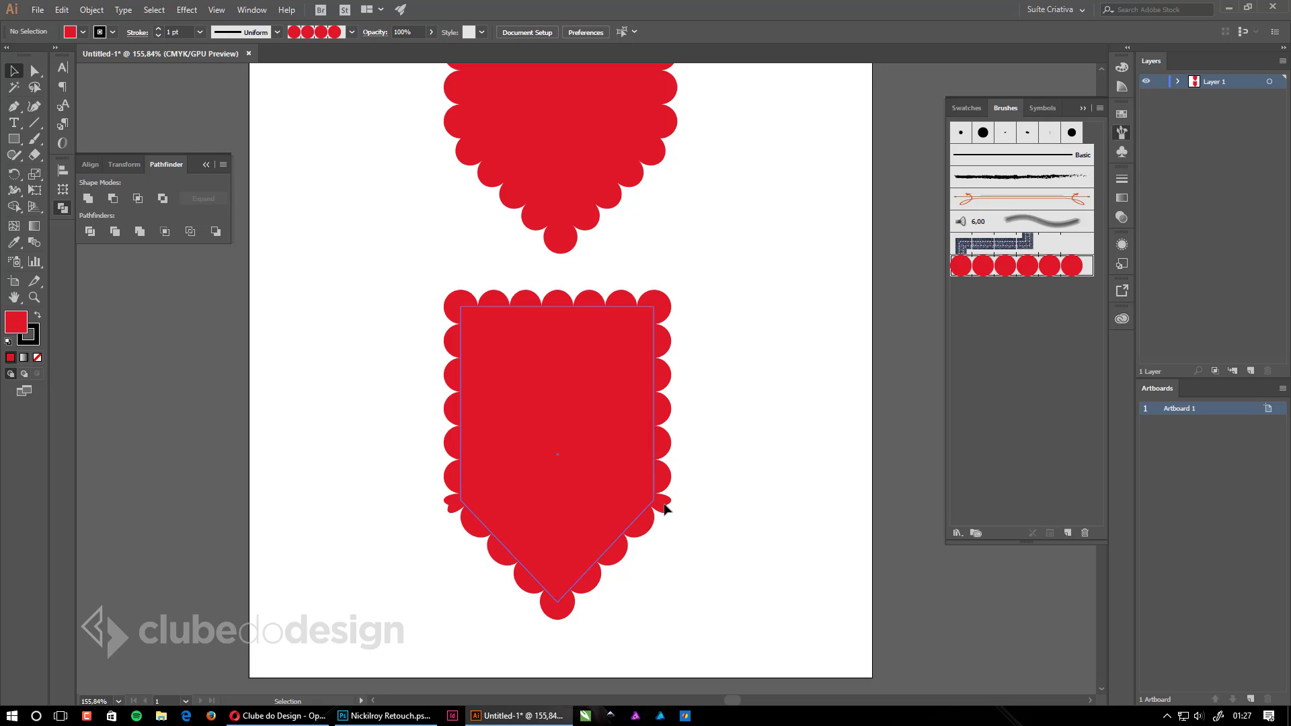
drag(664, 509, 671, 522)
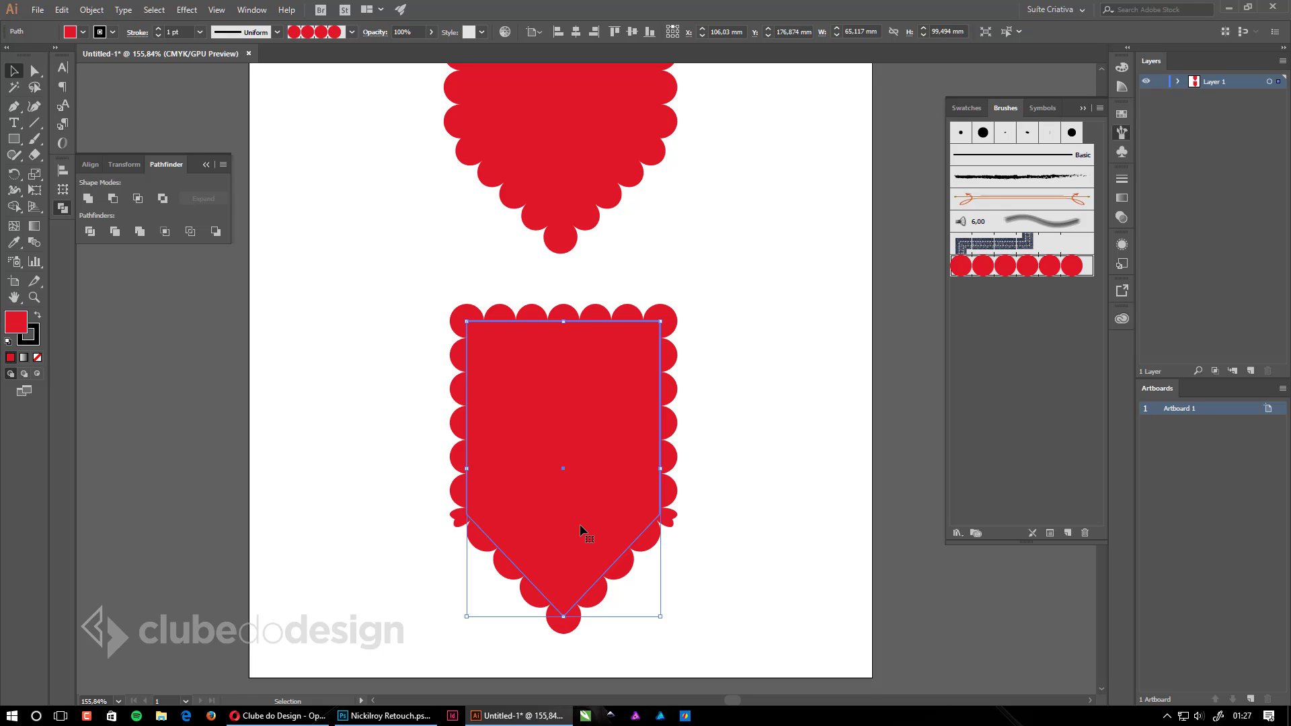
Delete both the lower and the upper scalloped shields.
scroll(579, 529, up, 2)
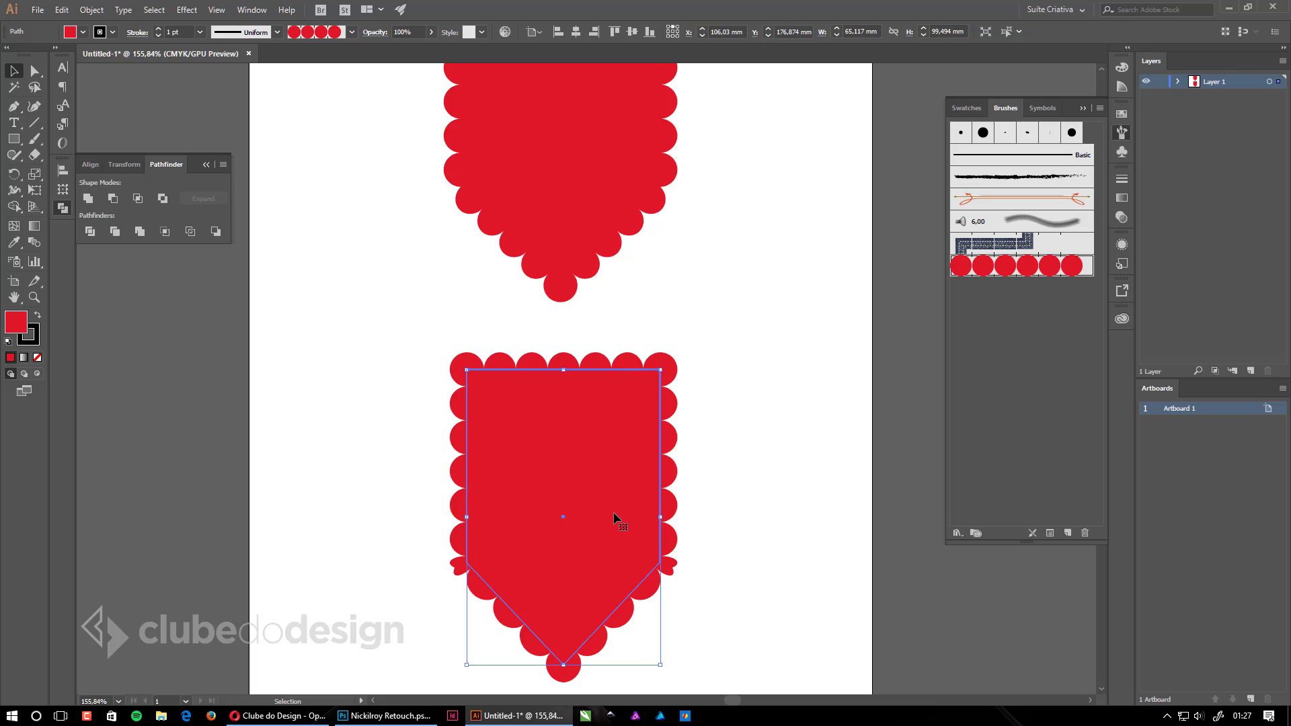
key(Delete)
scroll(613, 517, up, 2)
scroll(614, 517, up, 5)
drag(786, 510, 416, 202)
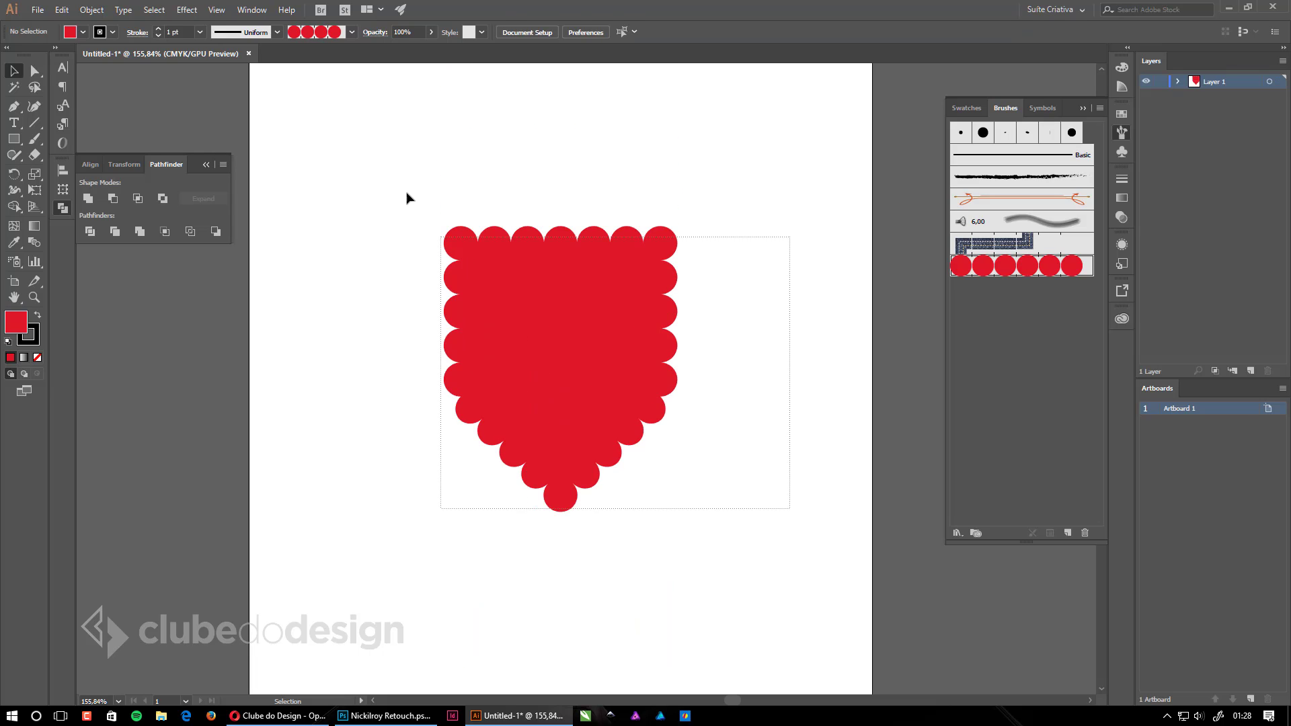
key(Delete)
drag(577, 393, 542, 394)
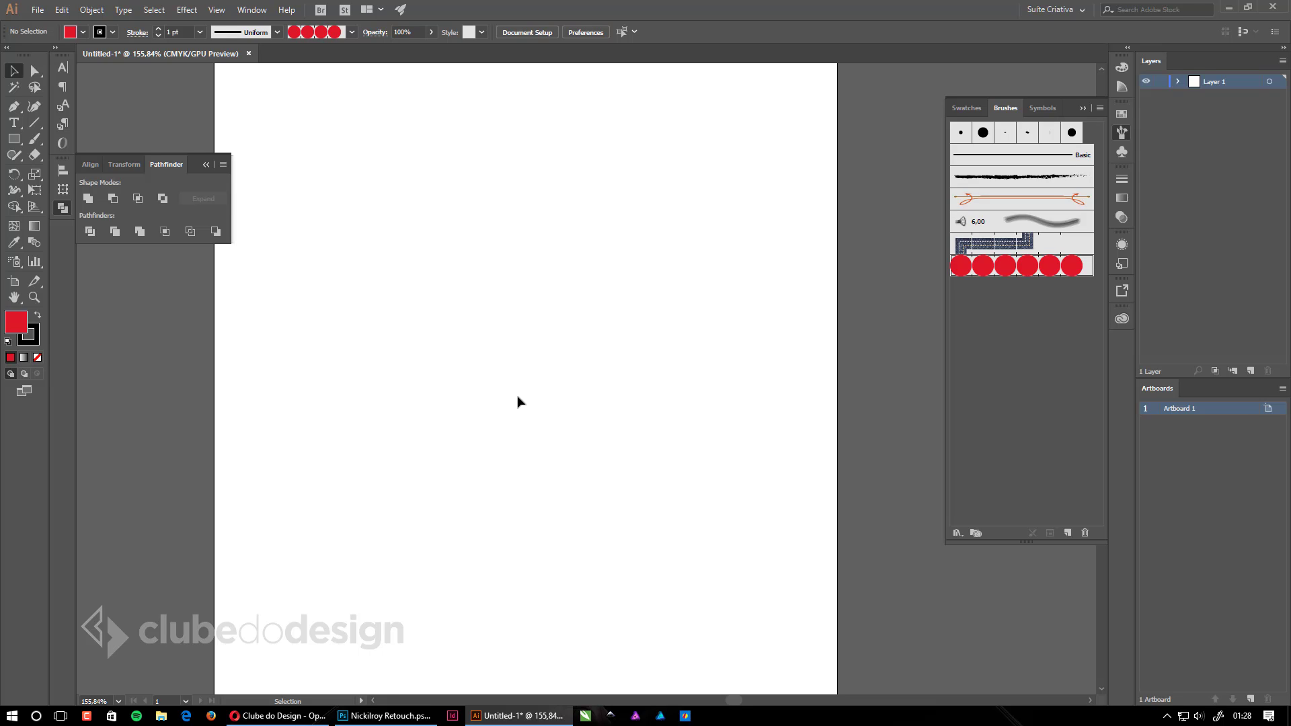
Delete the red-dot brush and set the Ellipse tool to draw with no stroke.
click(1077, 530)
click(631, 373)
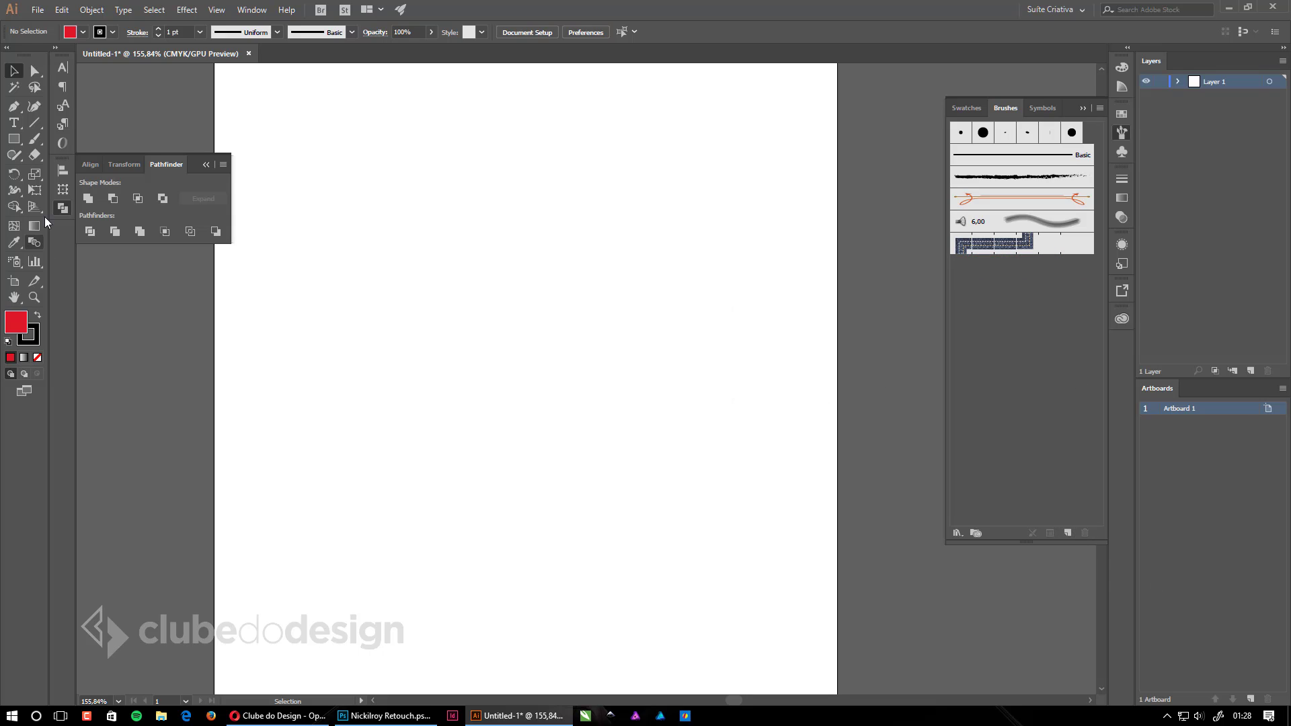
click(18, 143)
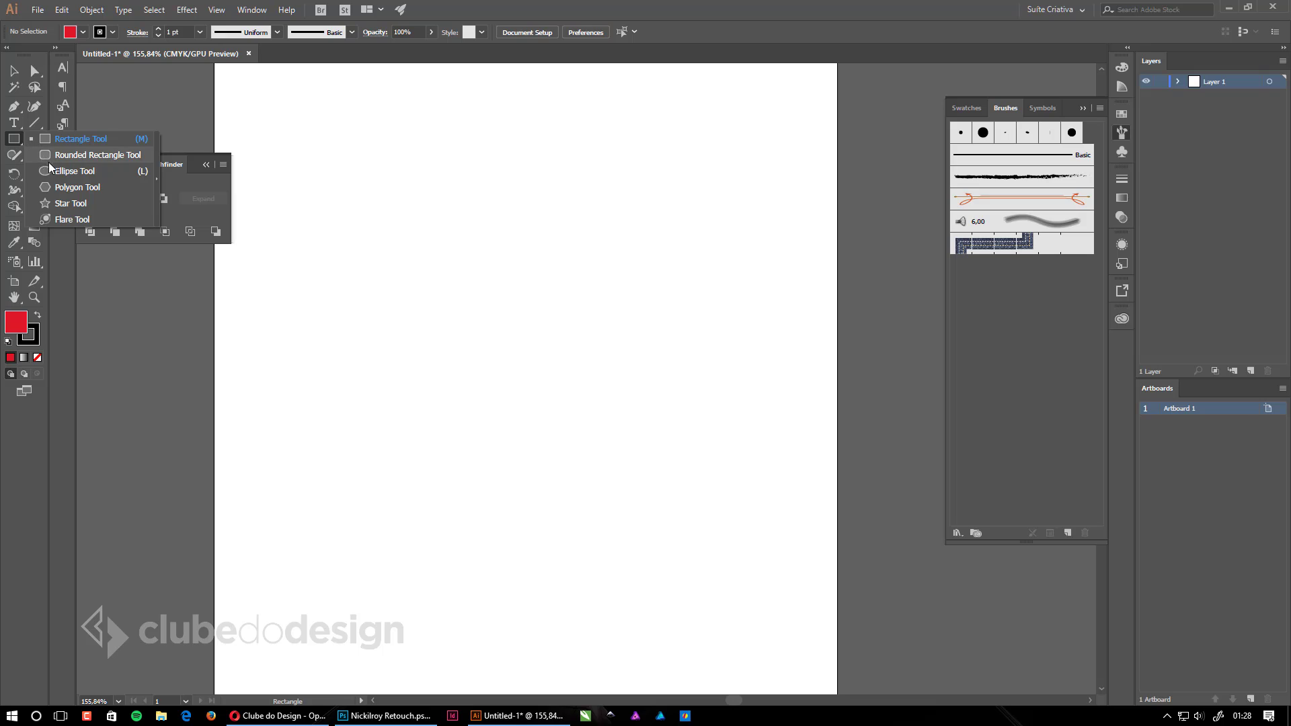
click(74, 171)
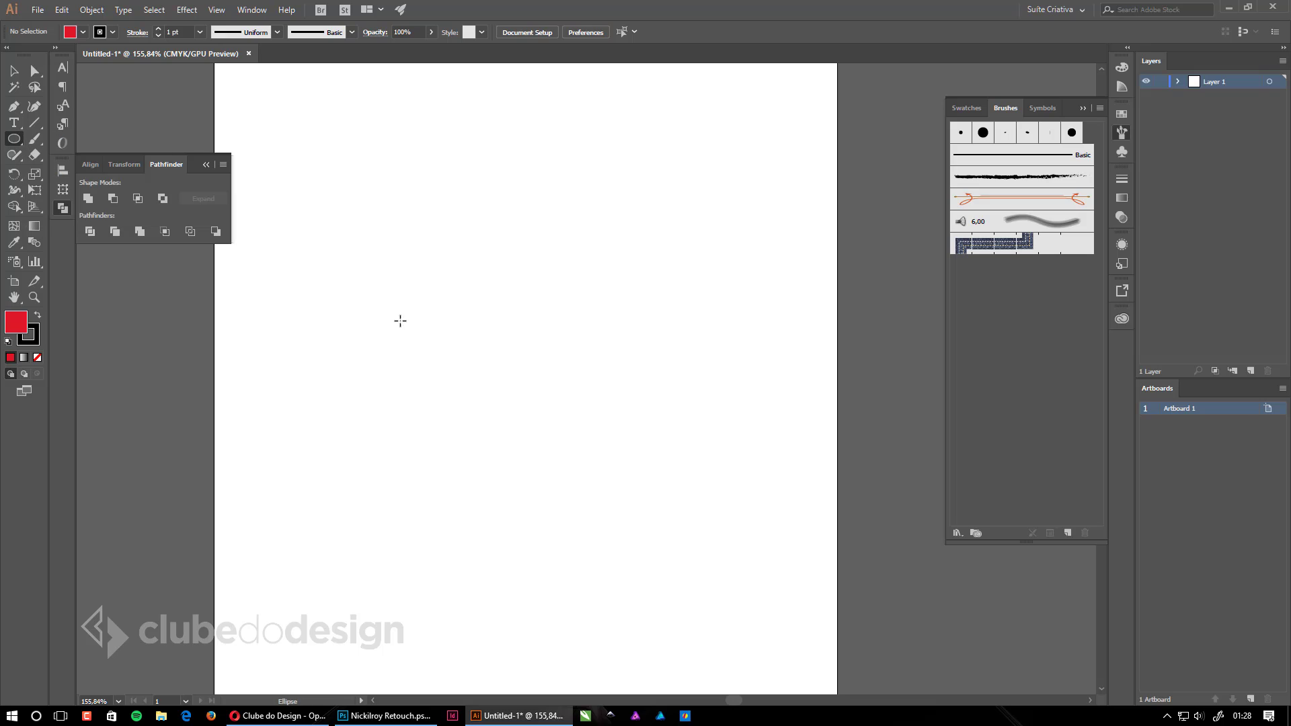
click(36, 357)
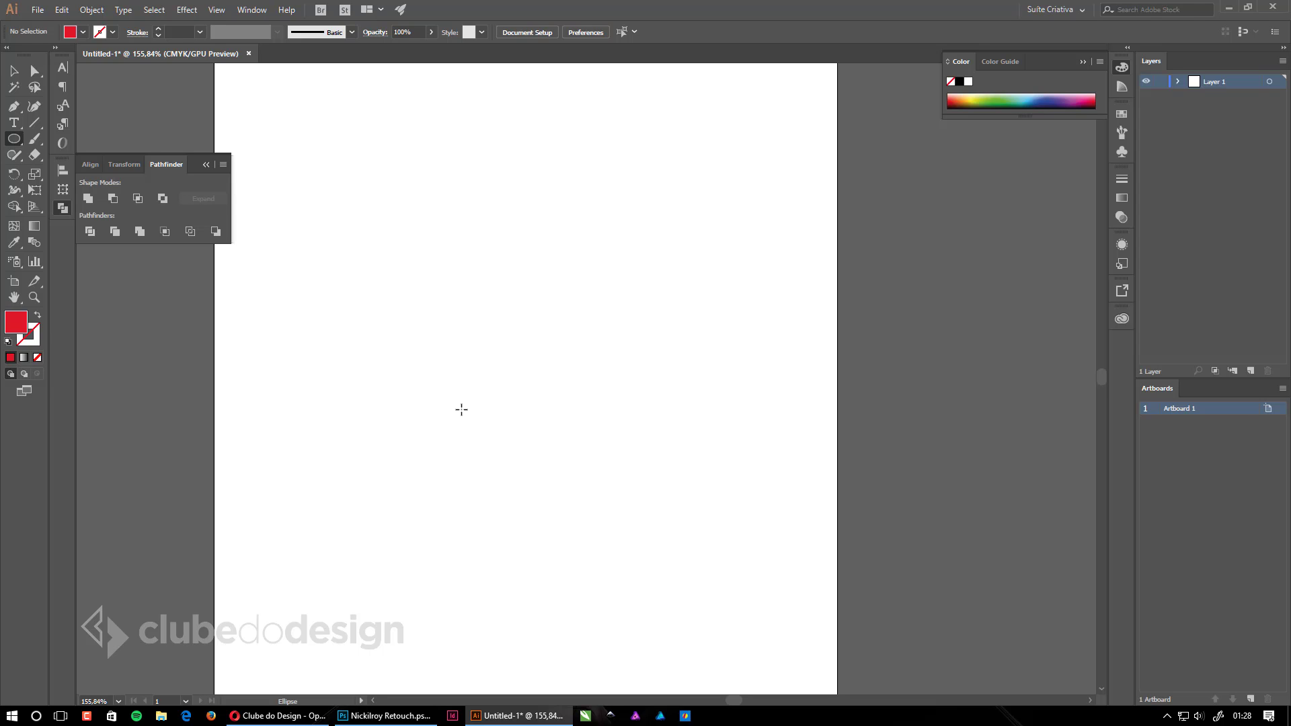
Draw a small circle, fill it with deeper red, and scale it to about 11.998 mm.
drag(540, 343, 563, 328)
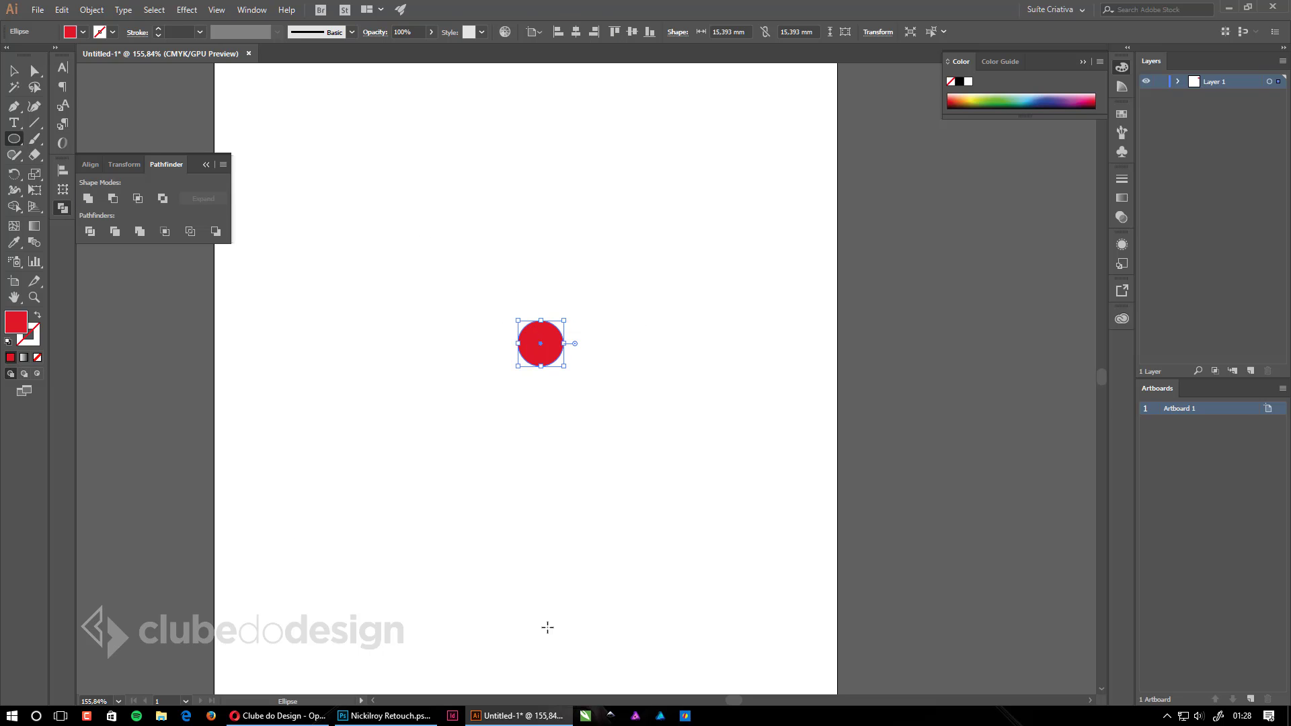
click(1121, 114)
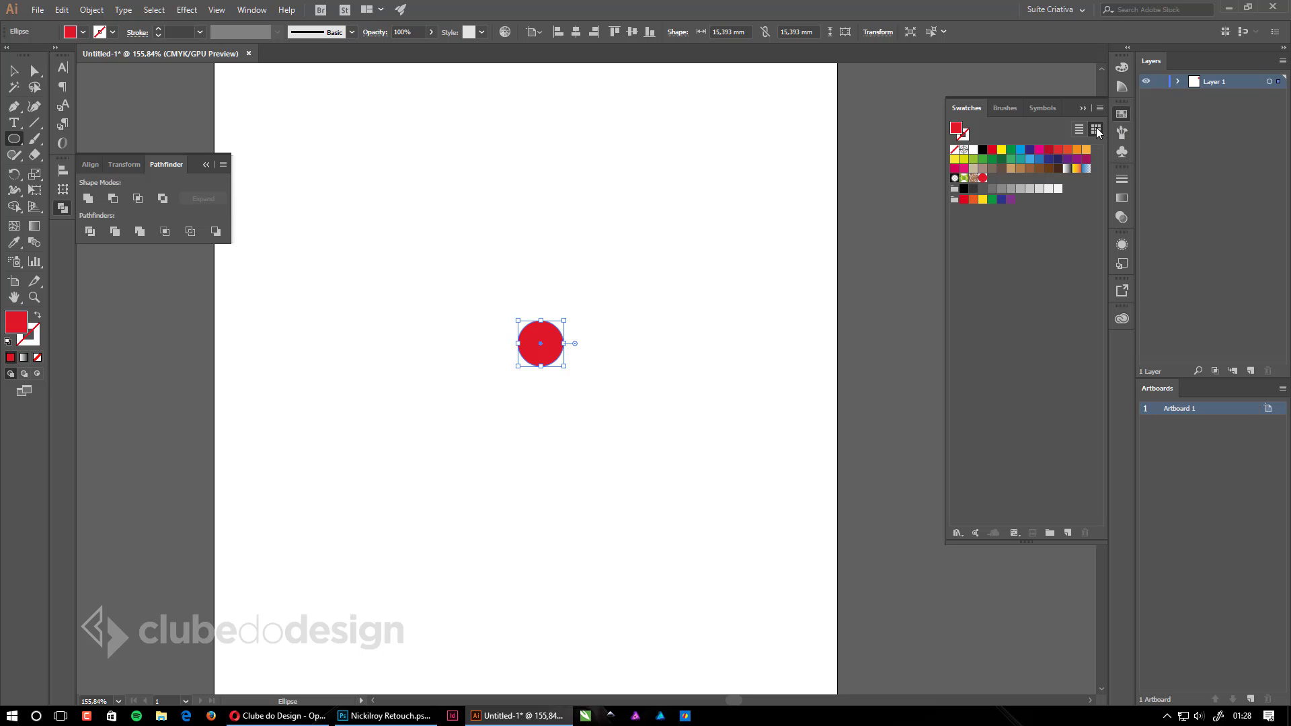
click(992, 149)
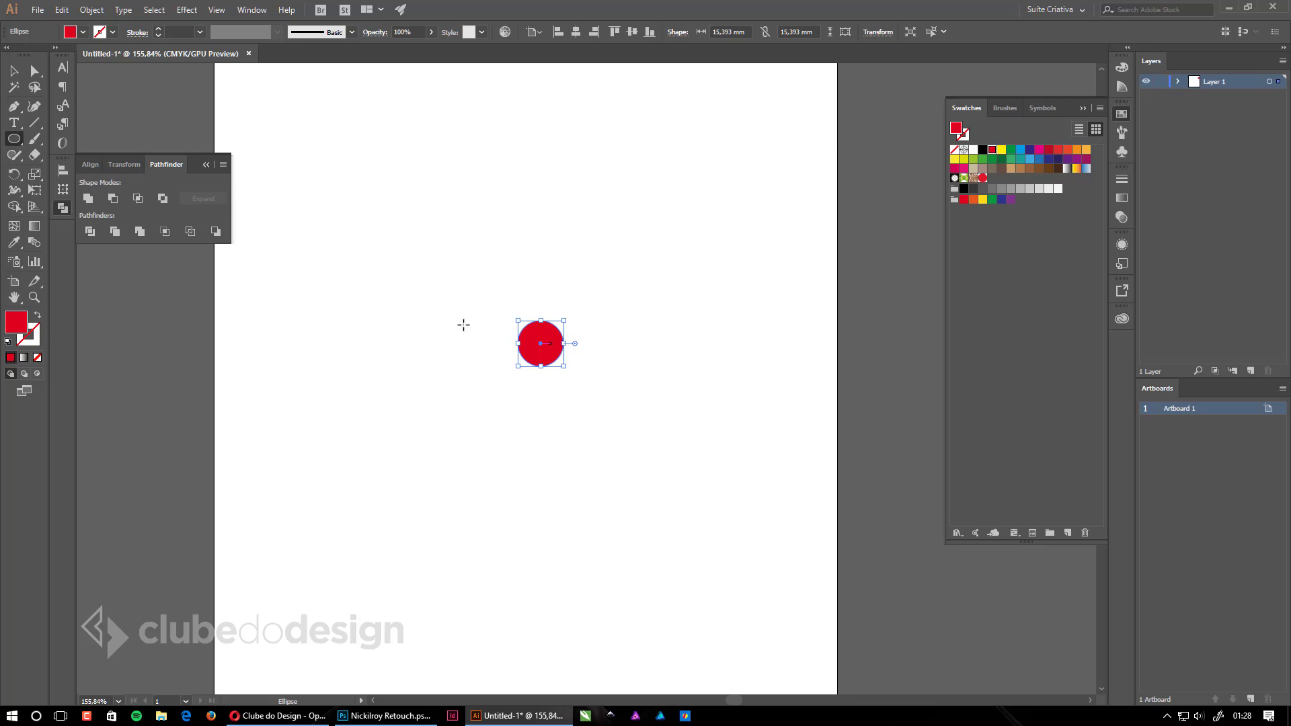
key(v)
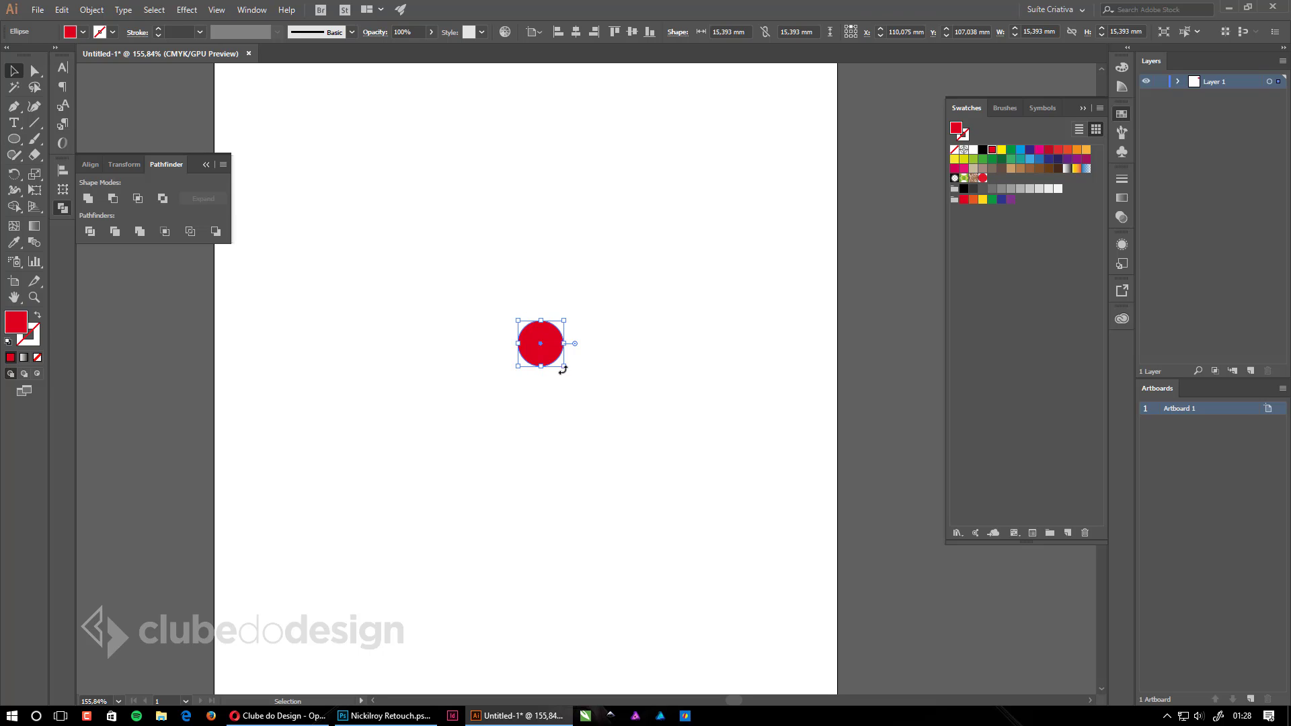
drag(562, 368, 554, 356)
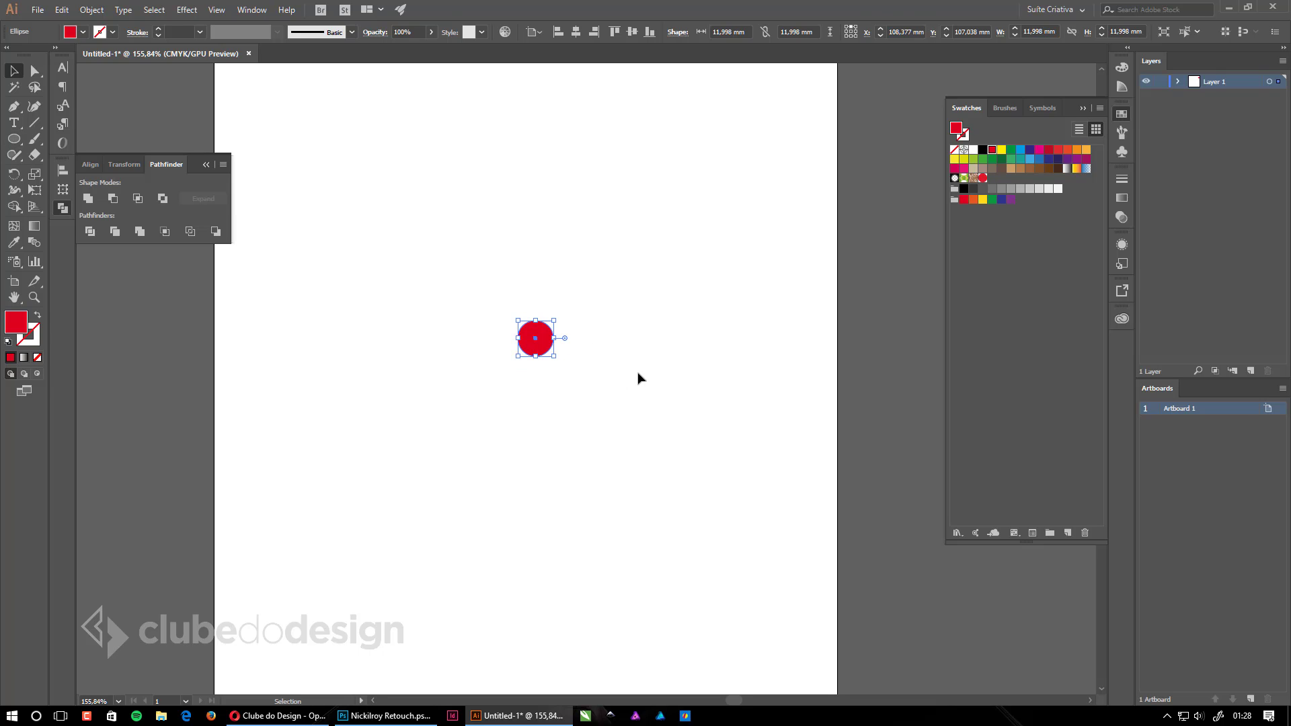
click(1081, 109)
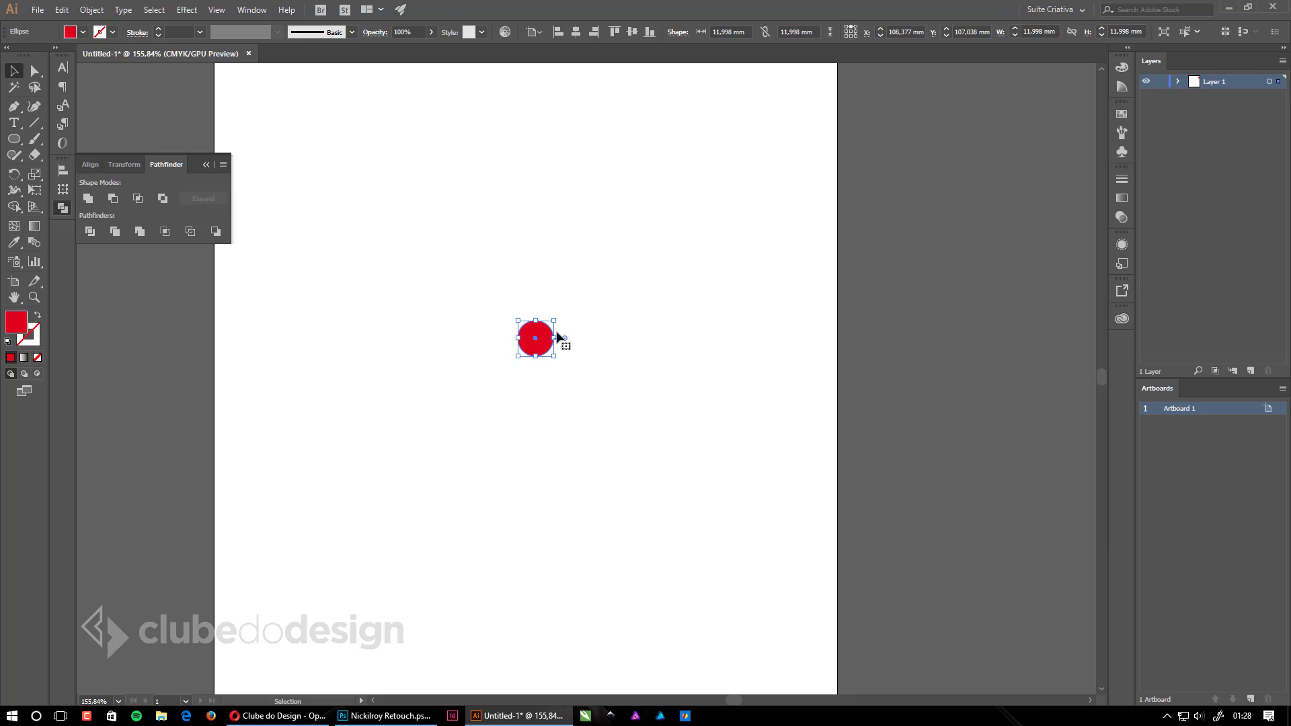
Start a new pattern brush named 'Bolinhas Vermelhas'.
click(1120, 132)
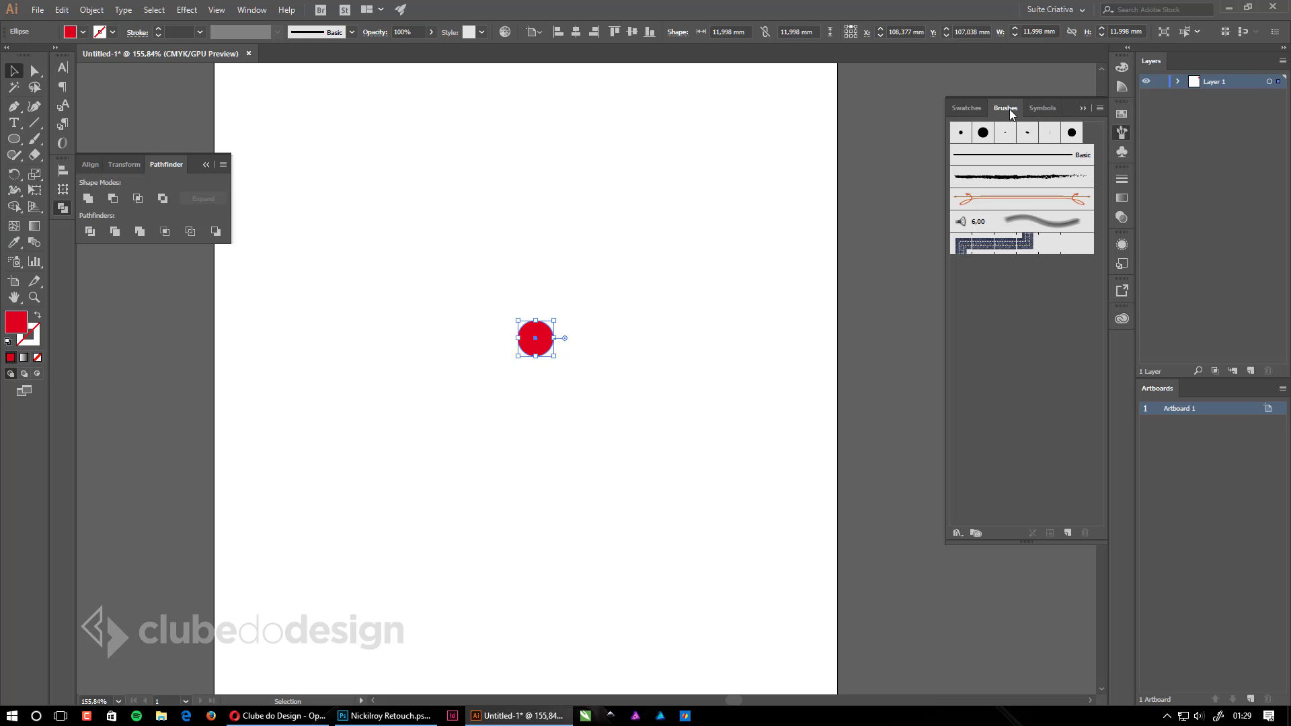
click(1067, 533)
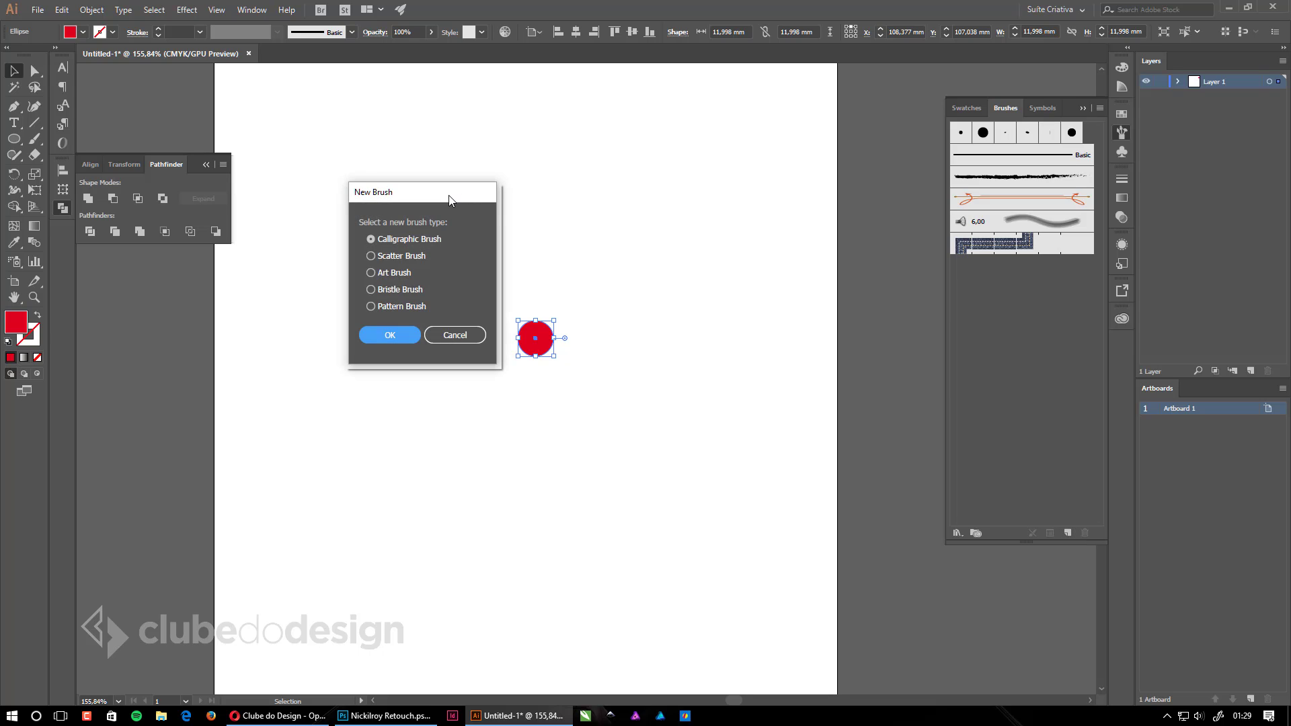
drag(444, 192, 704, 201)
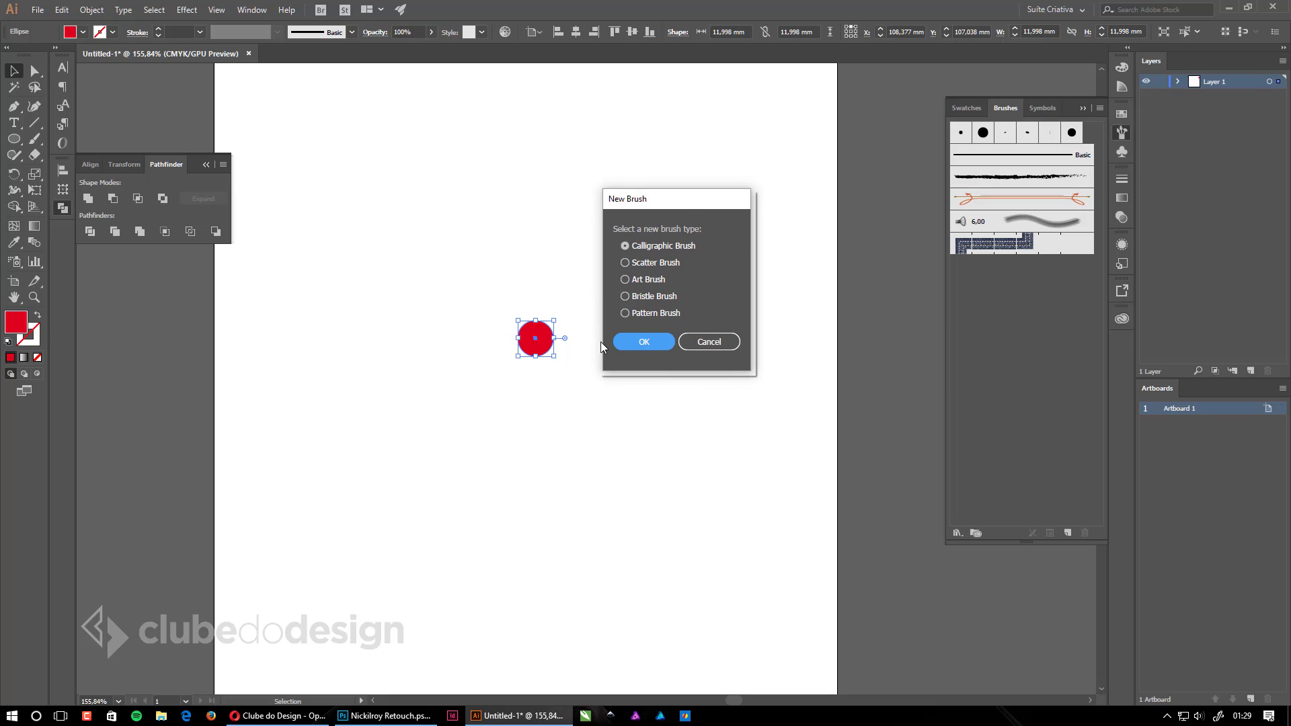
click(632, 314)
click(645, 342)
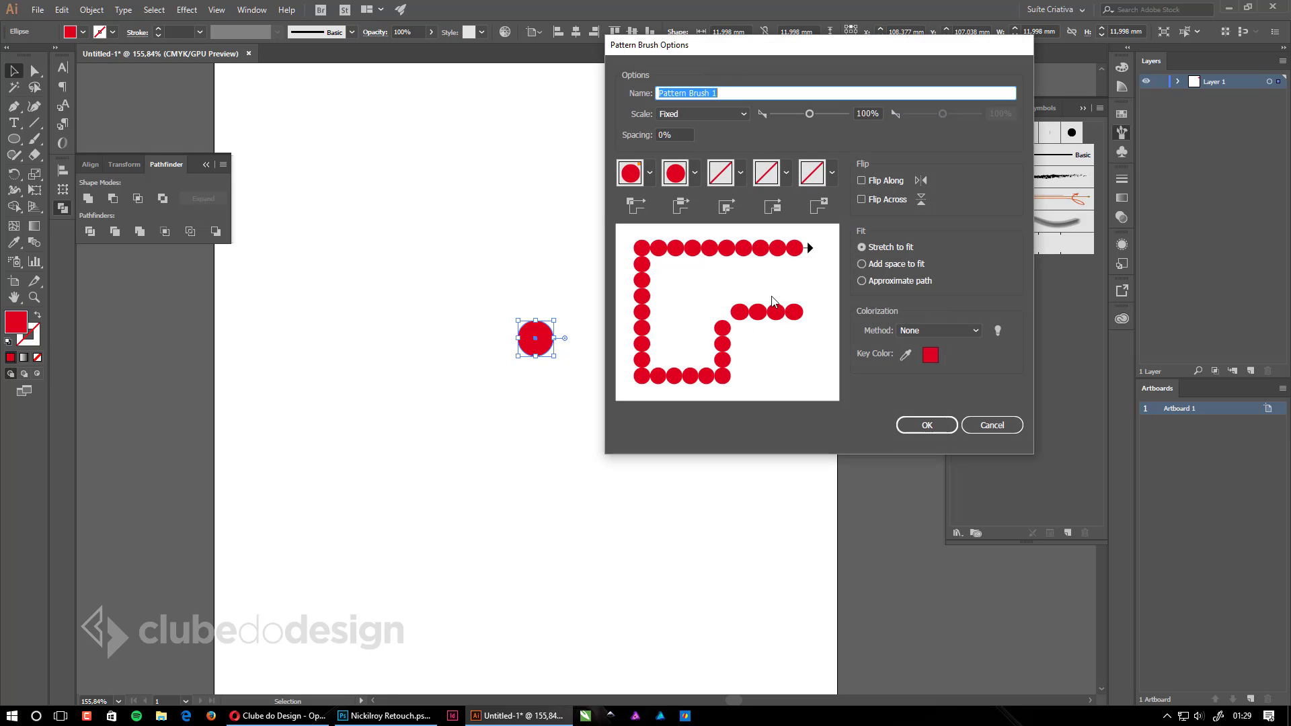
drag(769, 45, 690, 60)
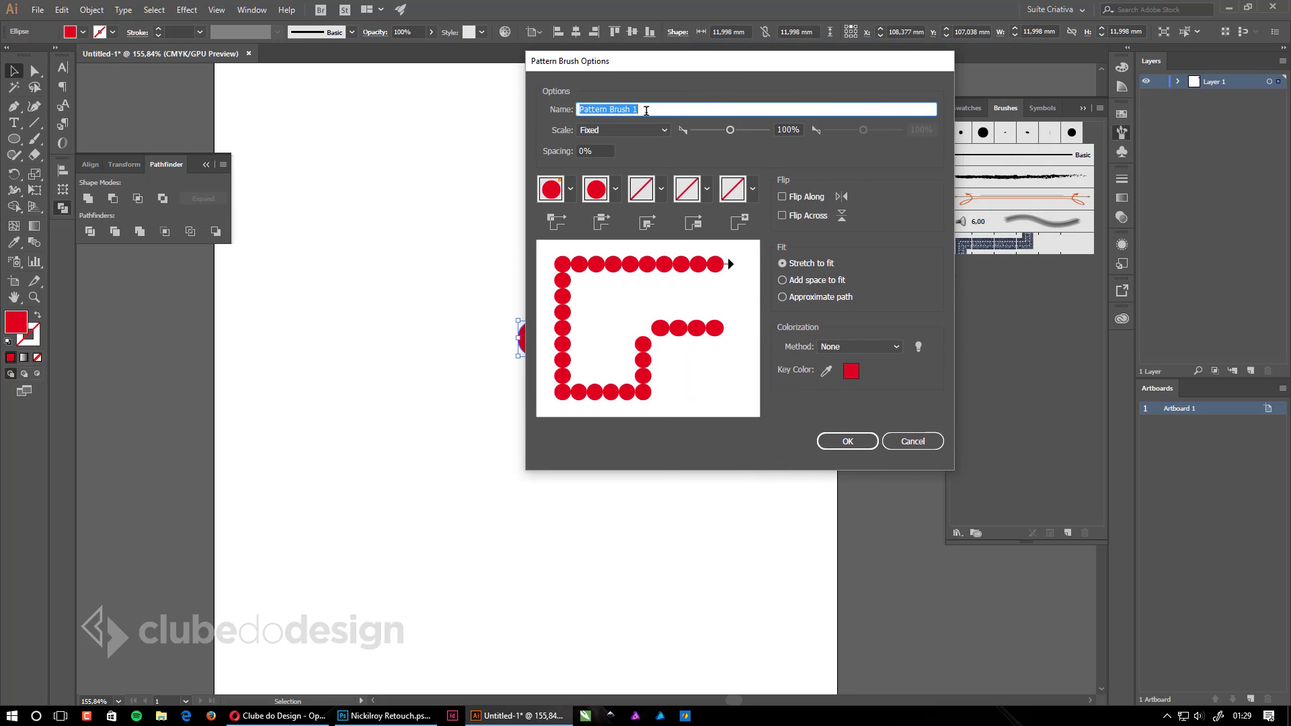
text(B)
text(olinhas Vermelhas)
Set the outer corner tile to Auto-Sliced and the inner corner to Auto-Overlap, leaving the end tile empty.
click(571, 190)
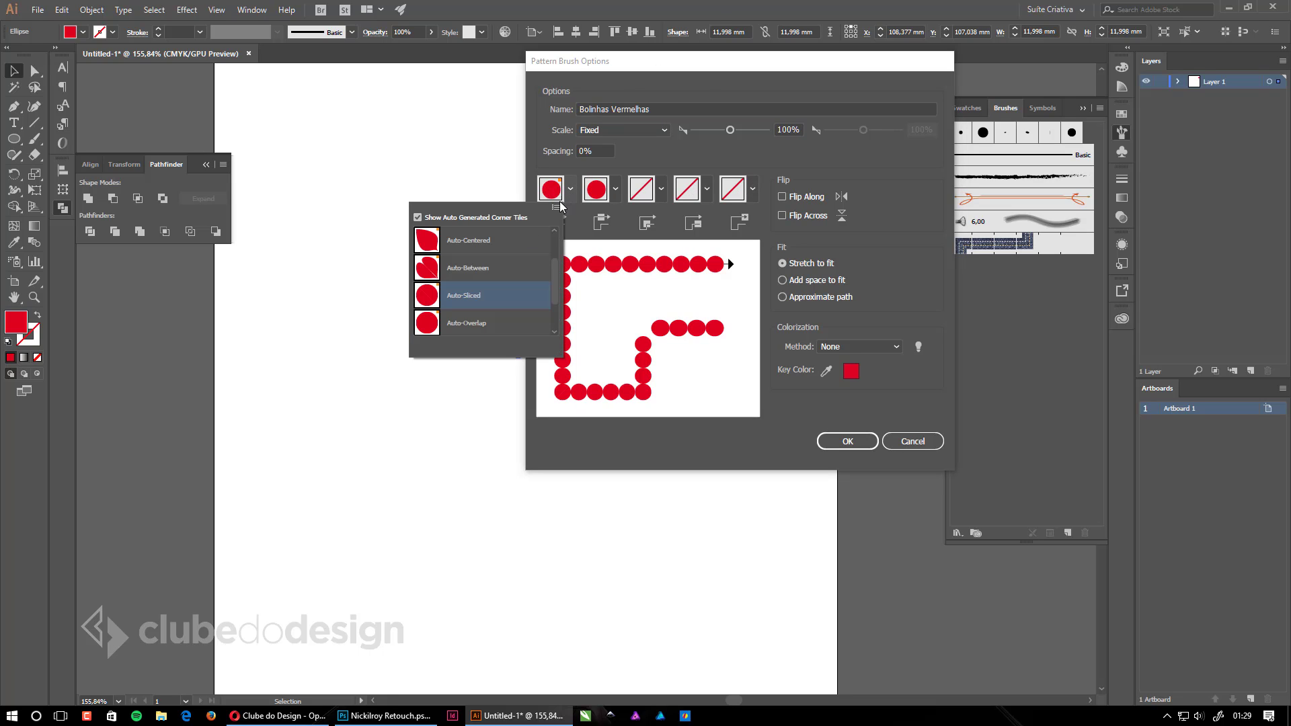
click(491, 302)
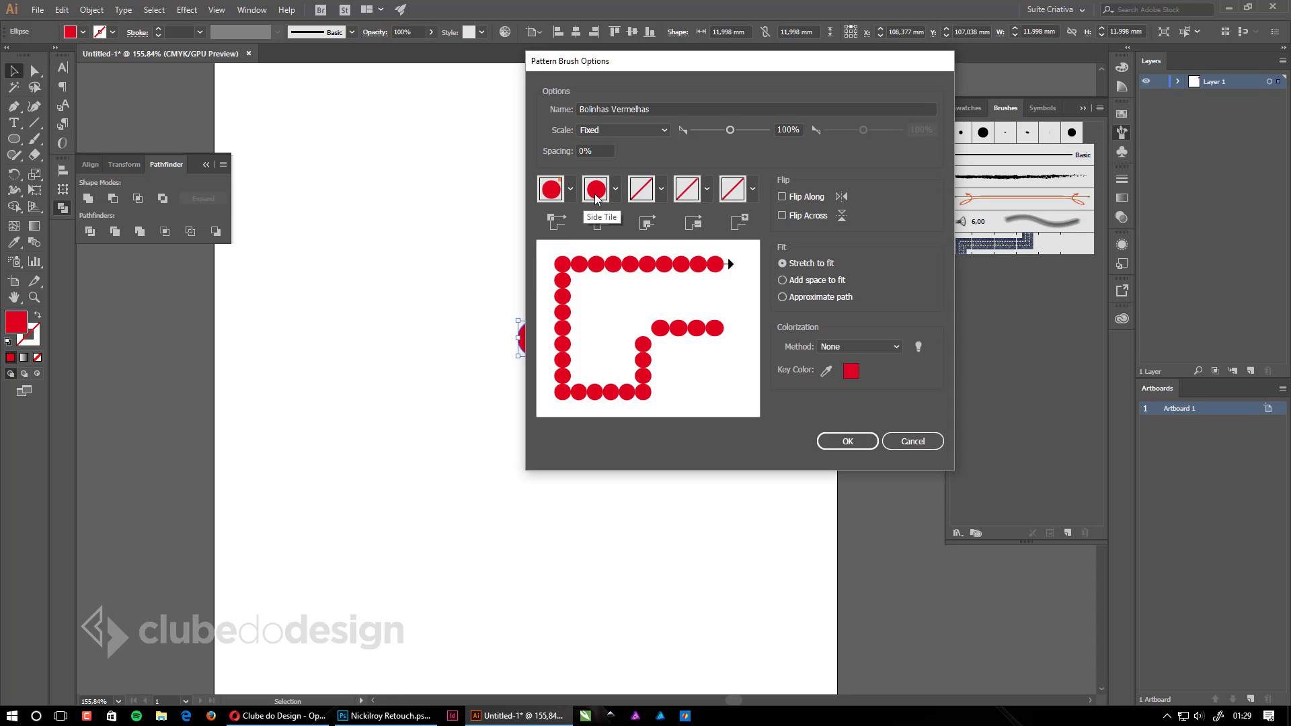
click(551, 191)
click(660, 189)
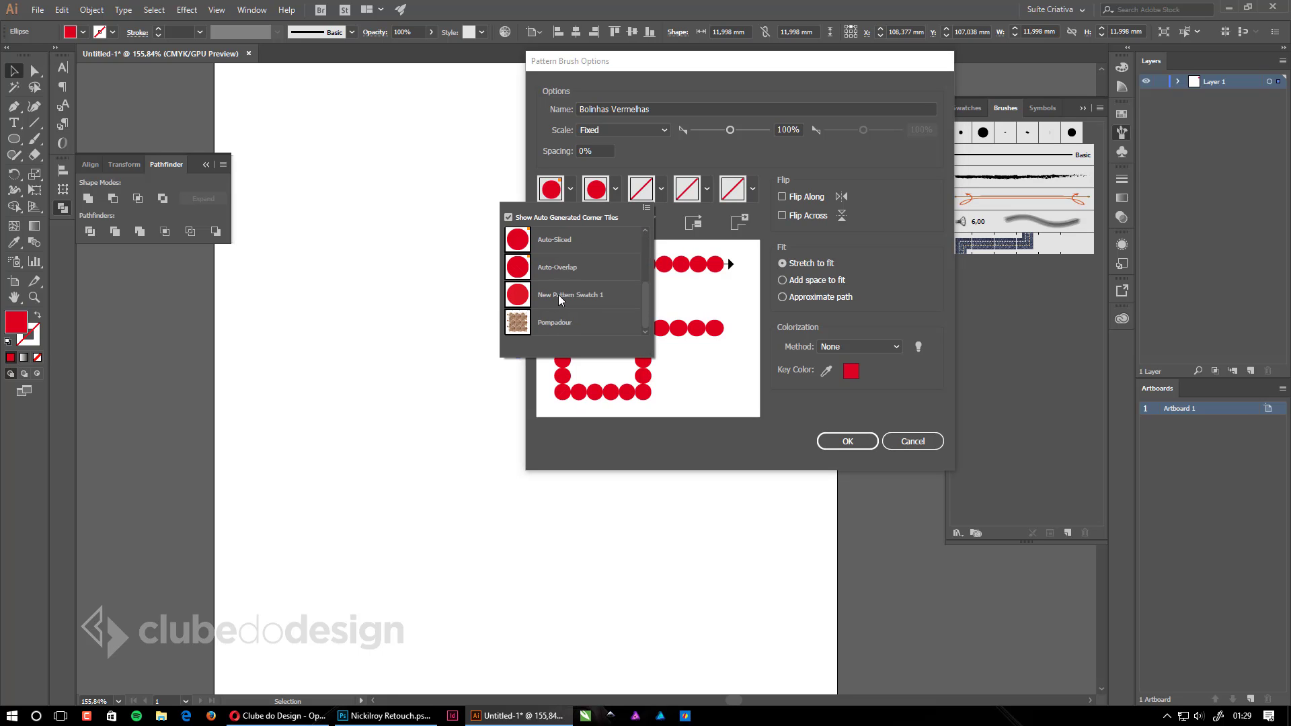
click(562, 267)
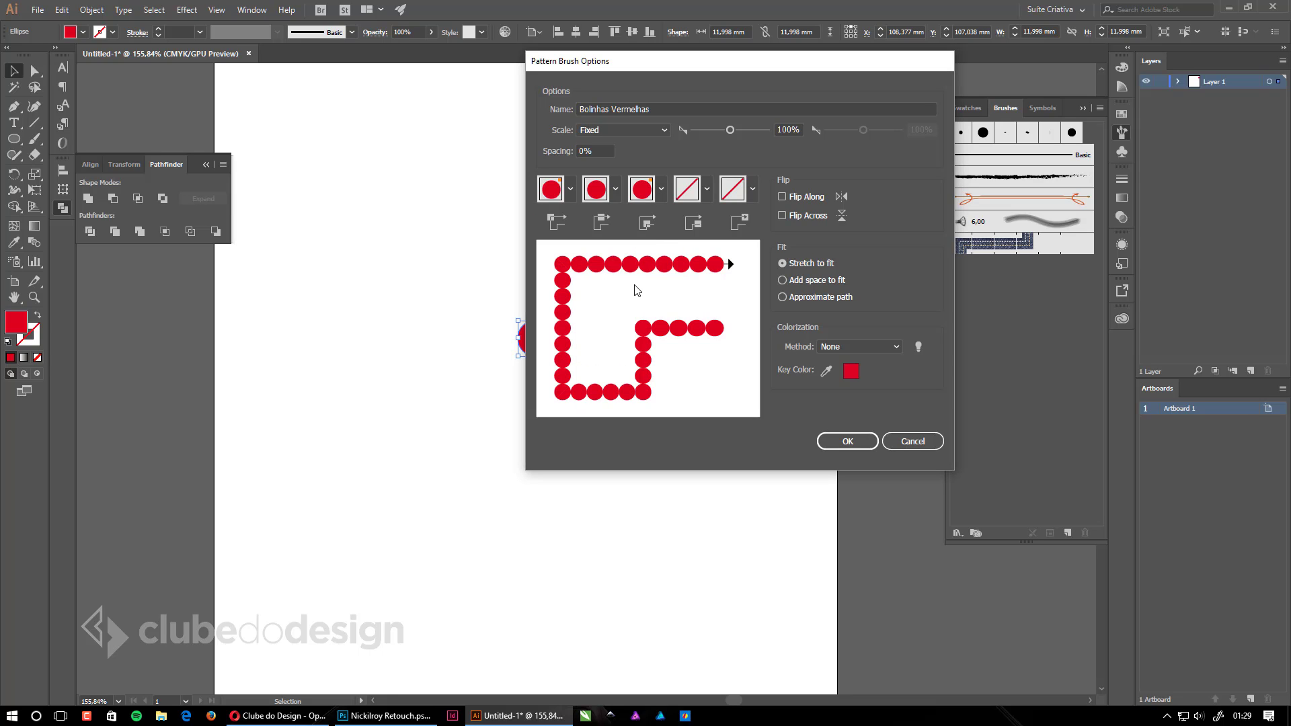
click(689, 192)
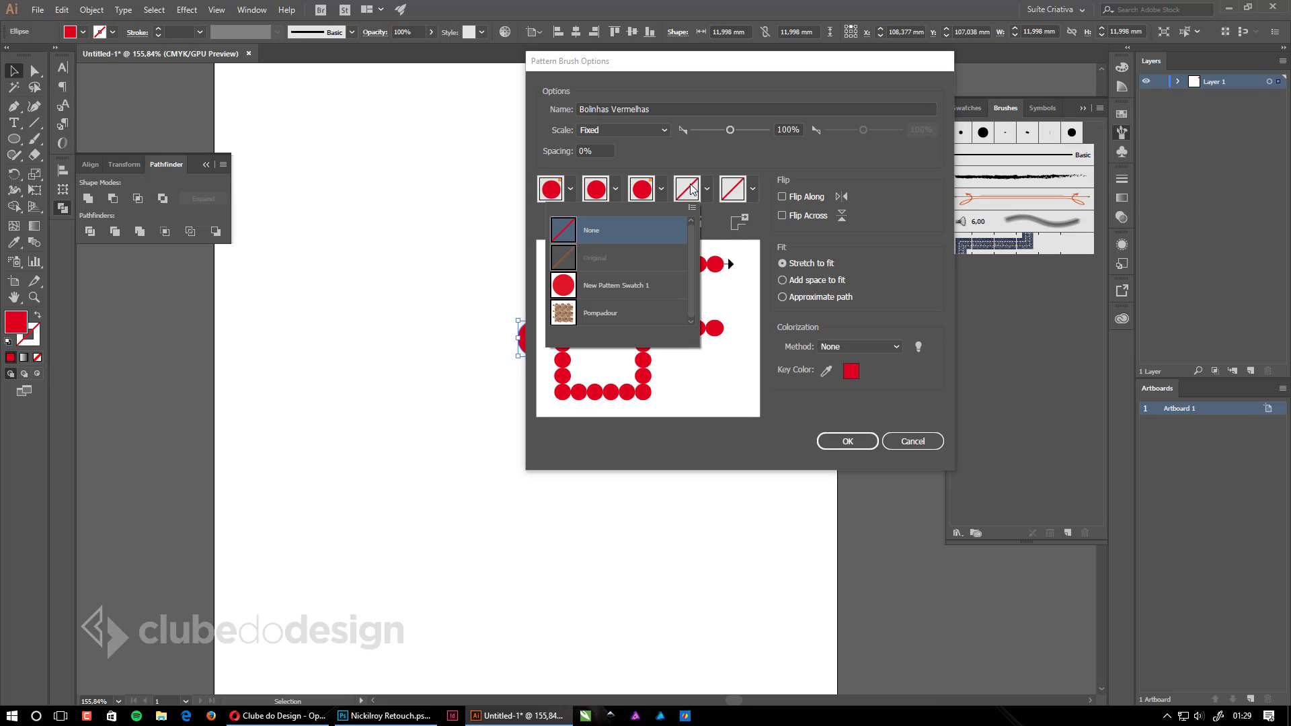
click(742, 202)
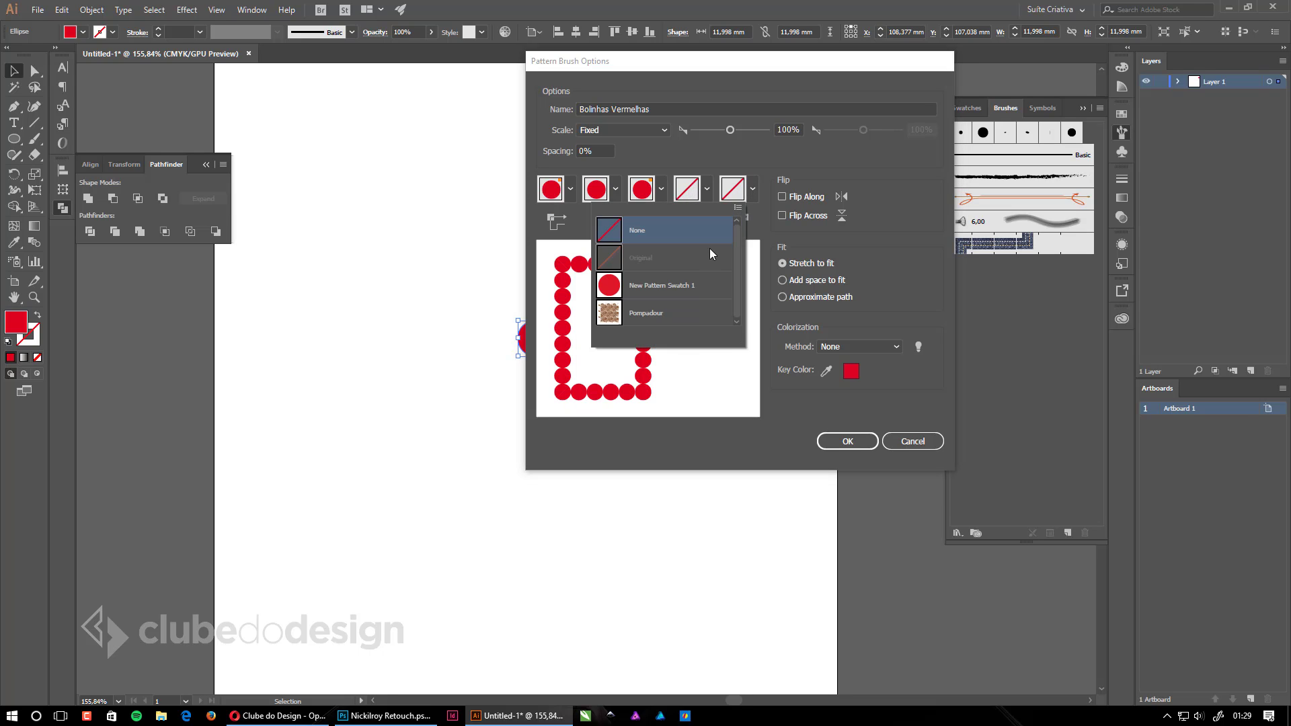
click(708, 230)
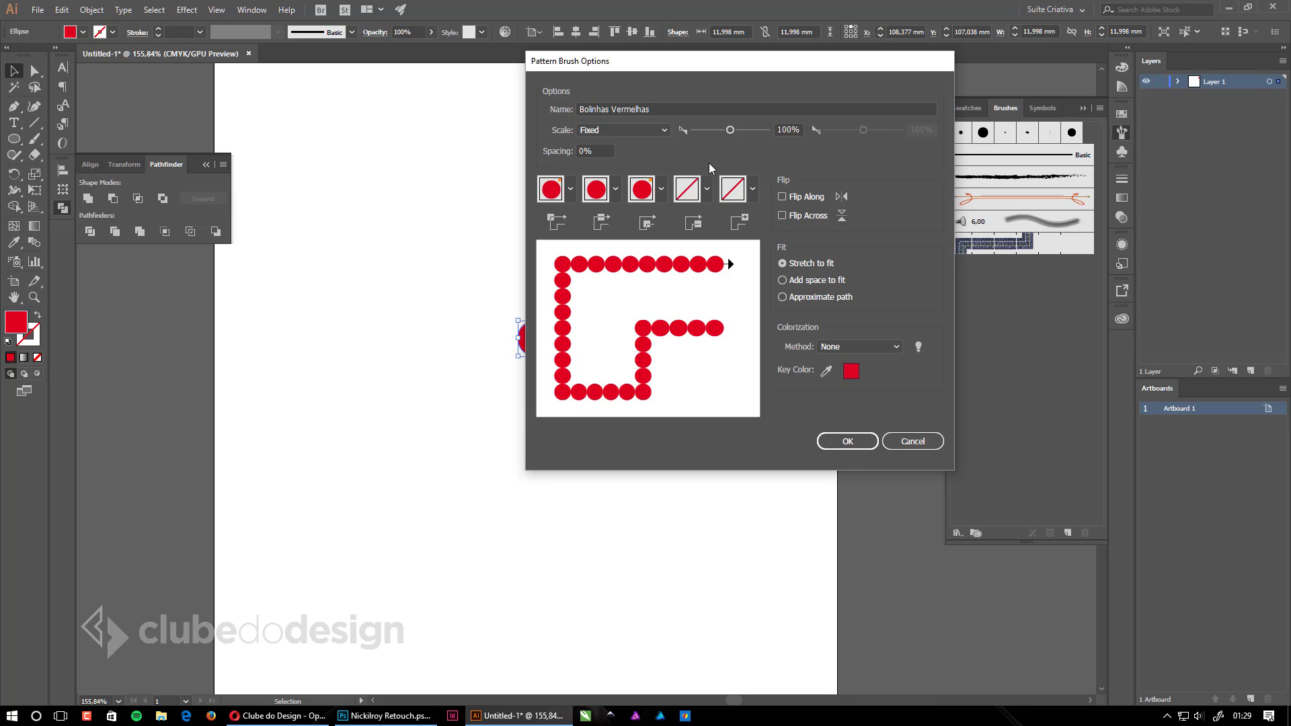
Create the brush, apply it to the red circle, and reopen its settings.
click(837, 446)
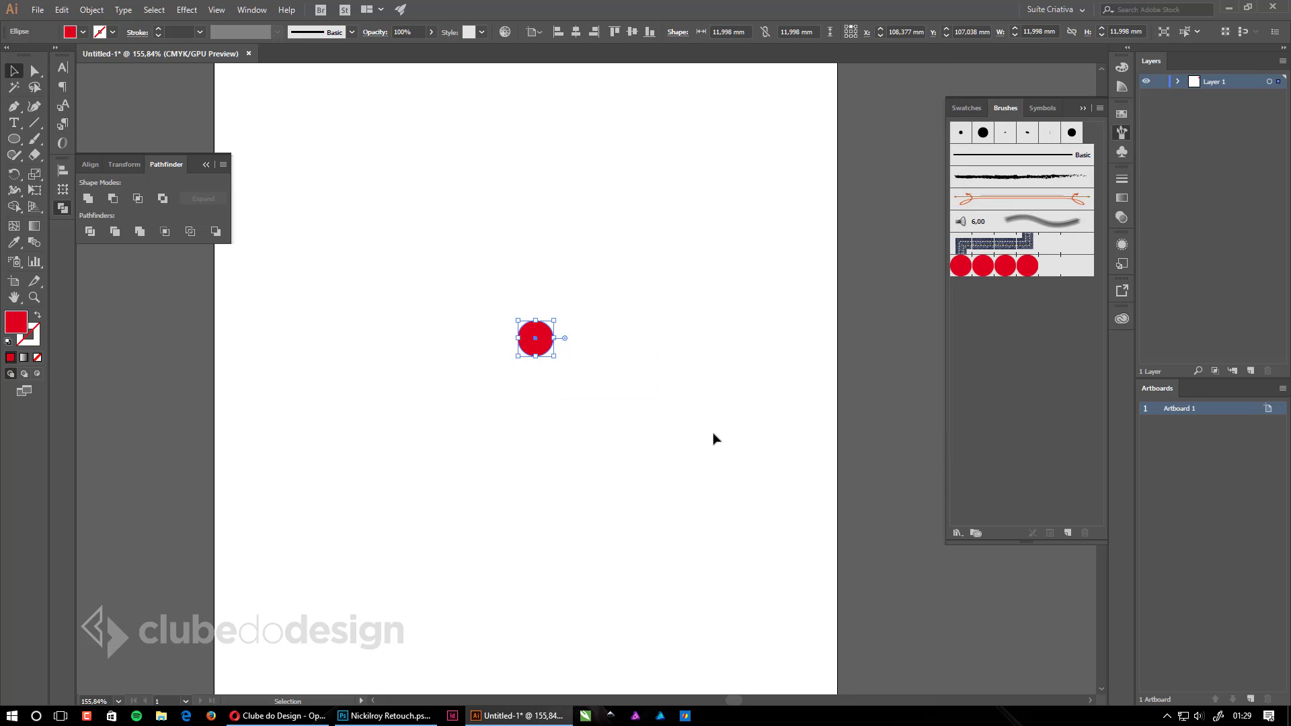
click(997, 269)
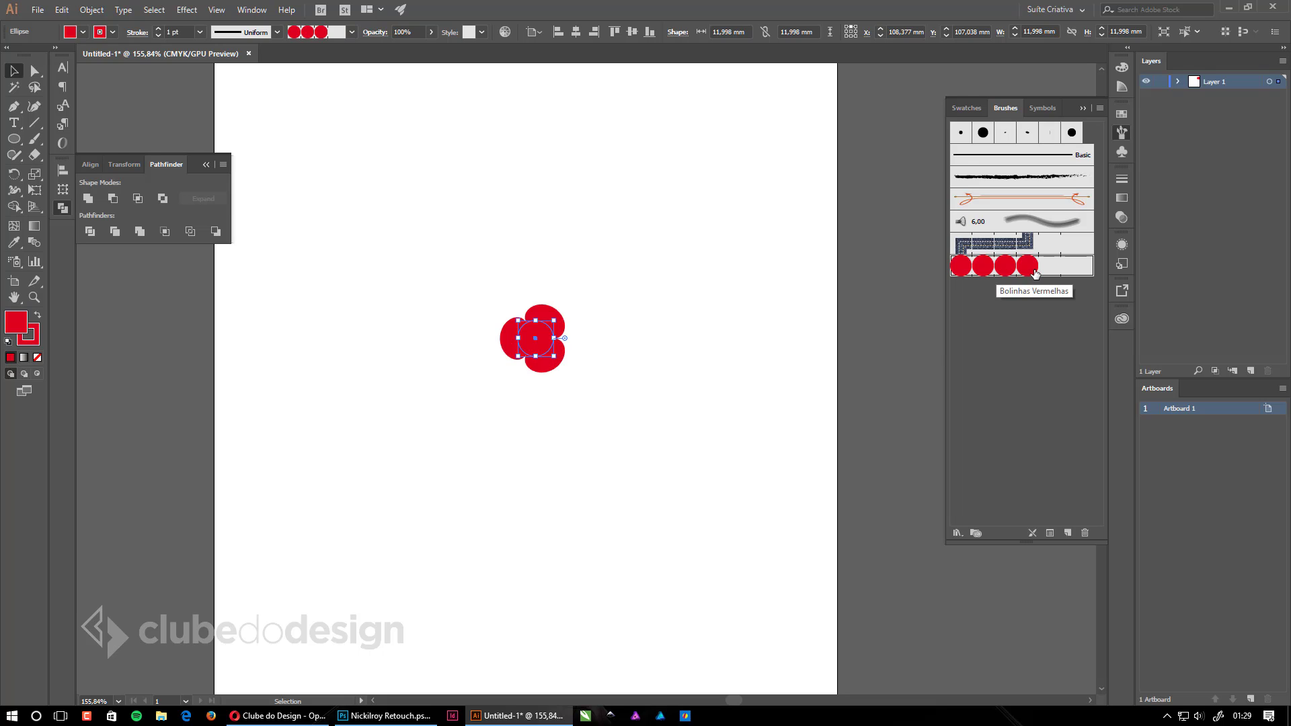
double_click(996, 269)
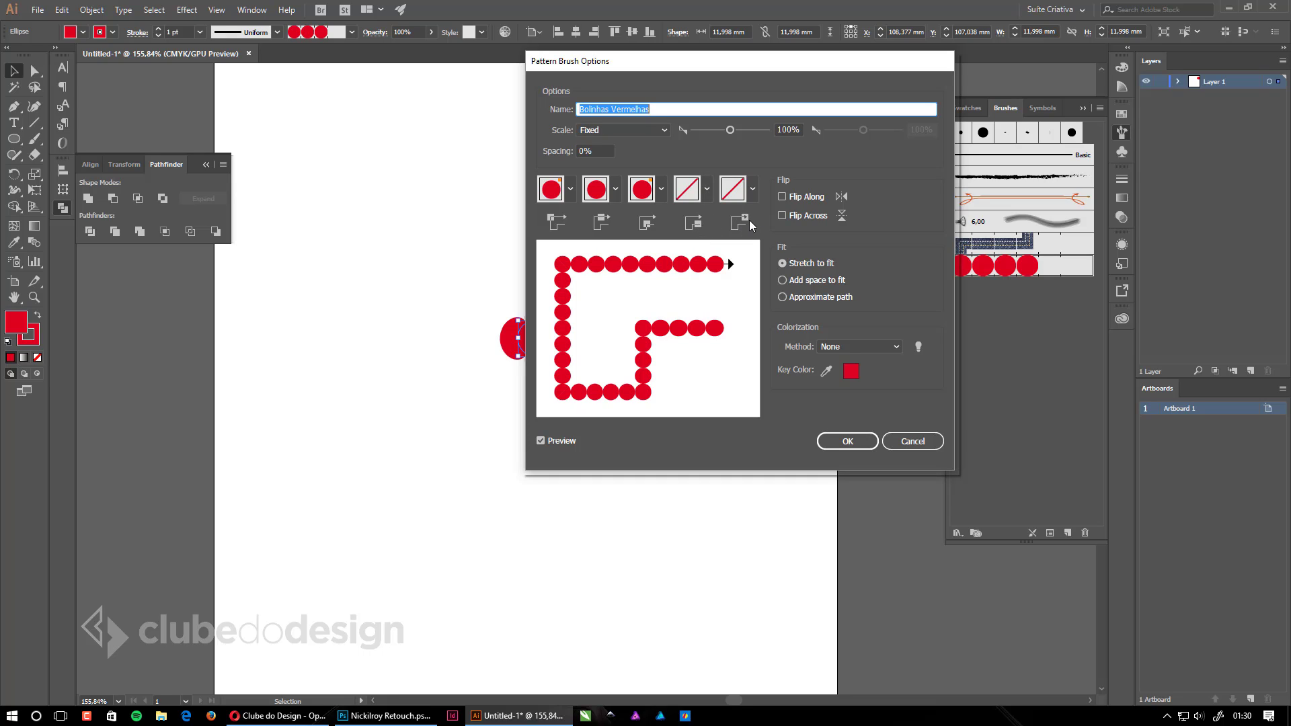
Review the Start Tile choices, then close the Bolinhas Vermelhas settings unchanged.
click(706, 189)
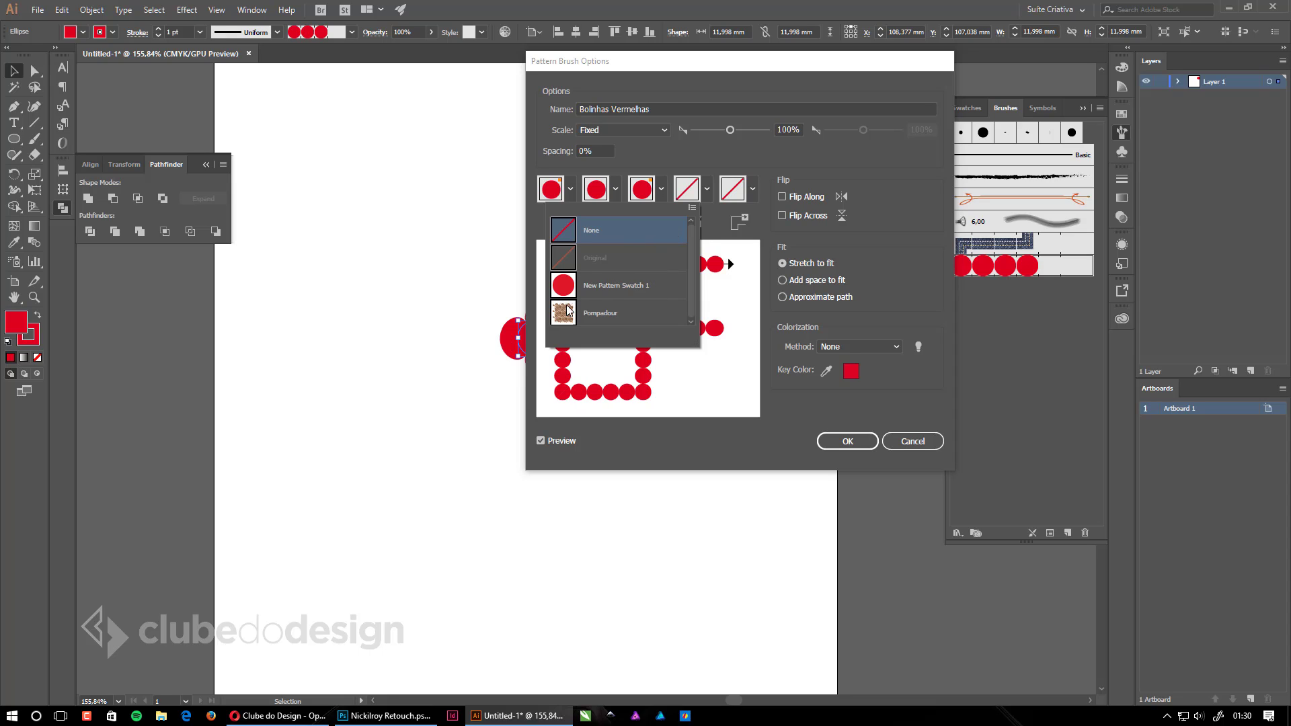
click(908, 441)
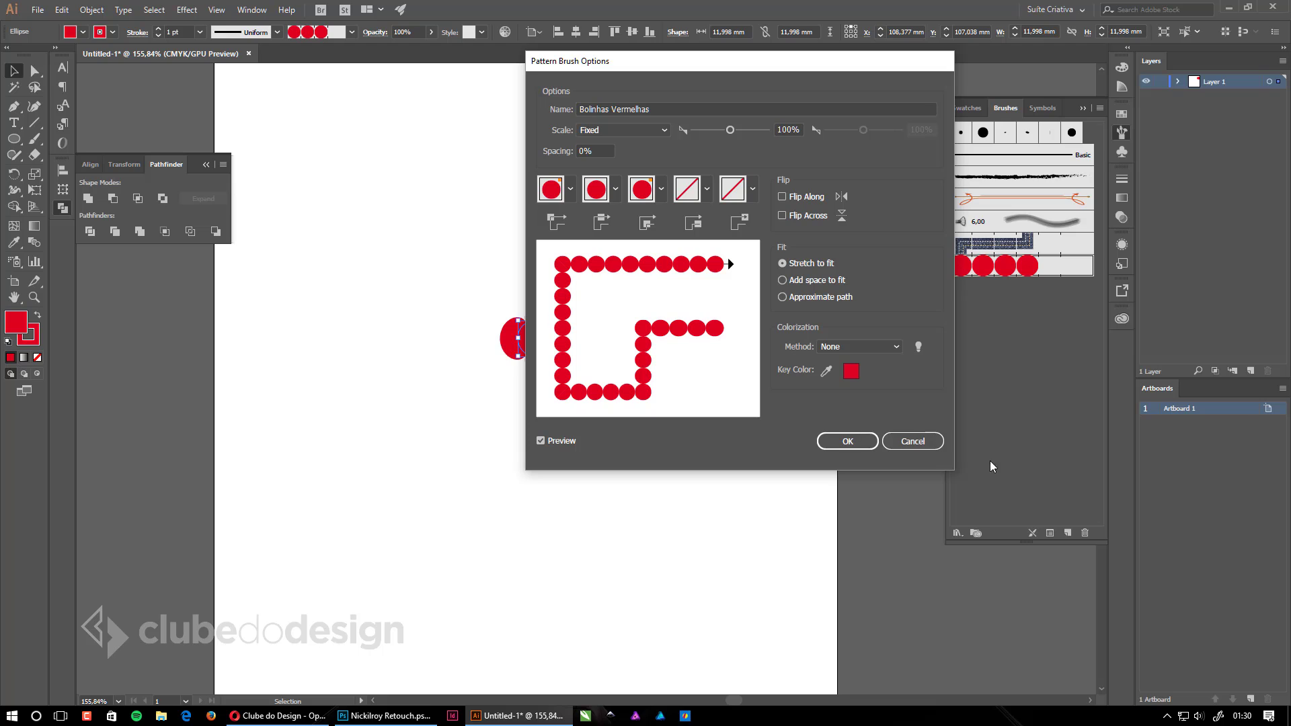
click(908, 441)
Delete the red-dot pattern swatch and strip the dot stroke from the circle.
click(1082, 108)
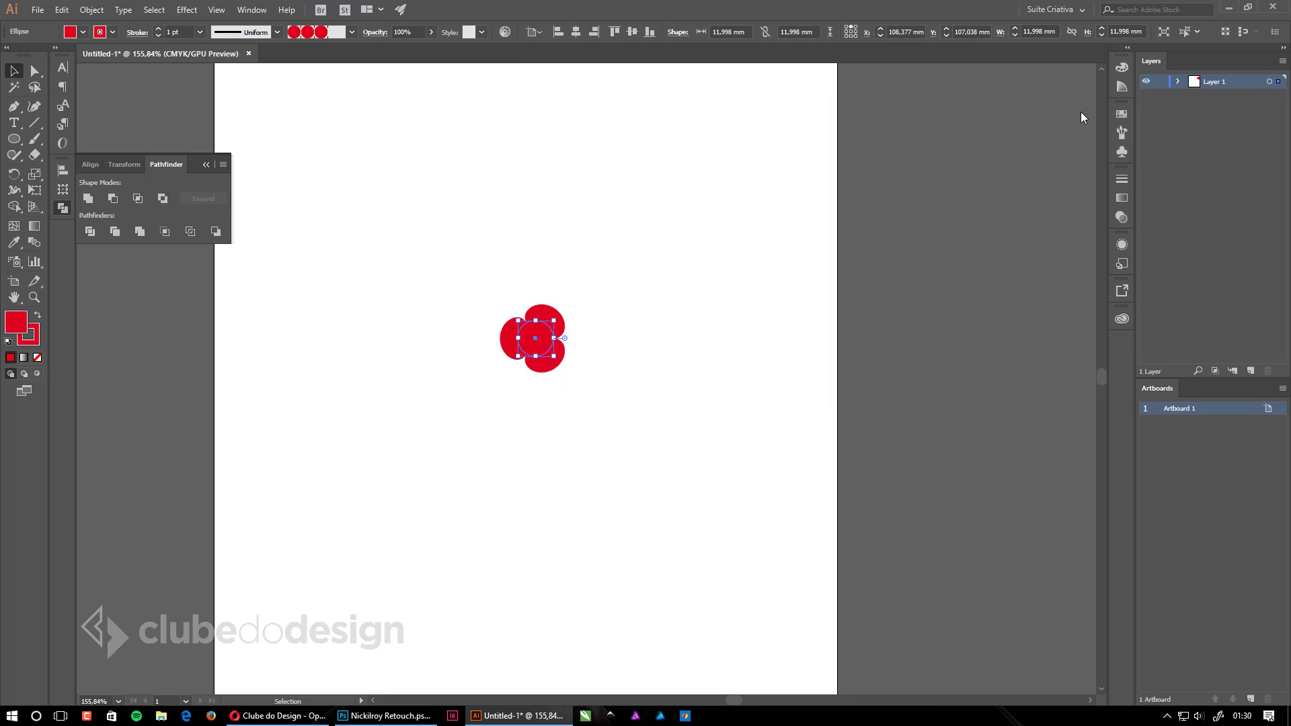
click(1121, 115)
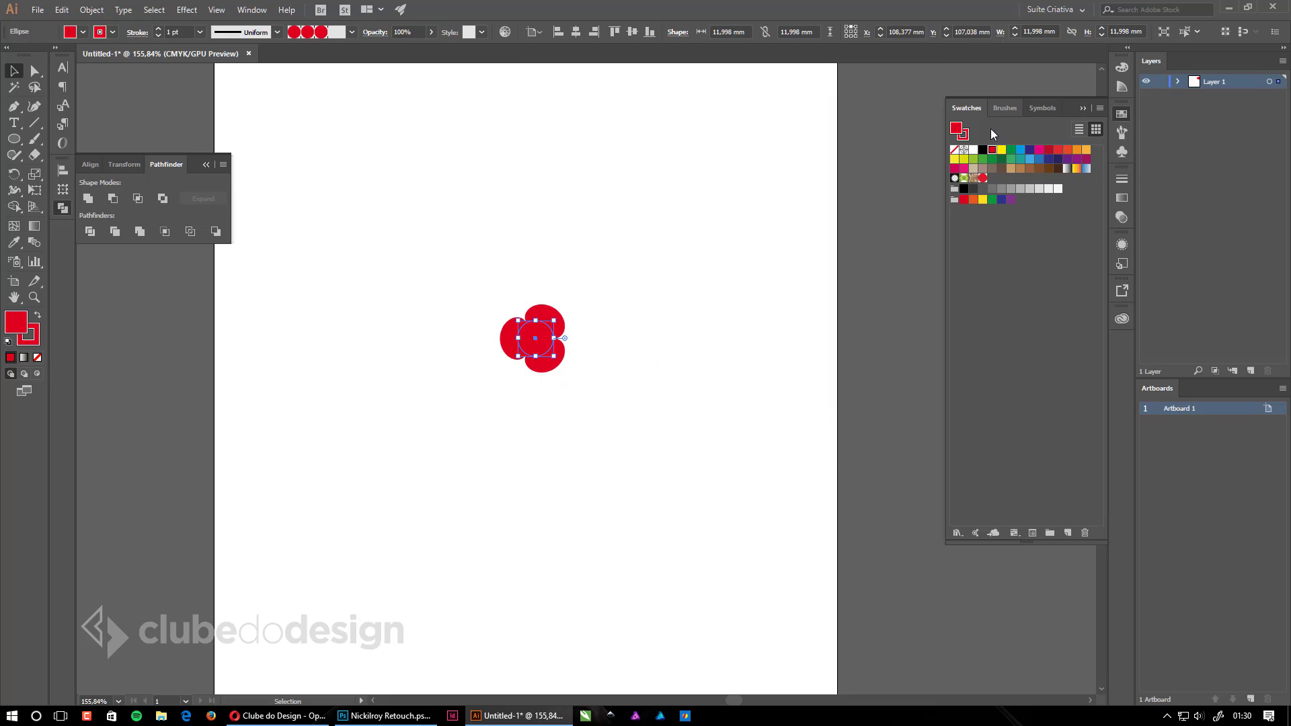
click(983, 178)
click(1083, 533)
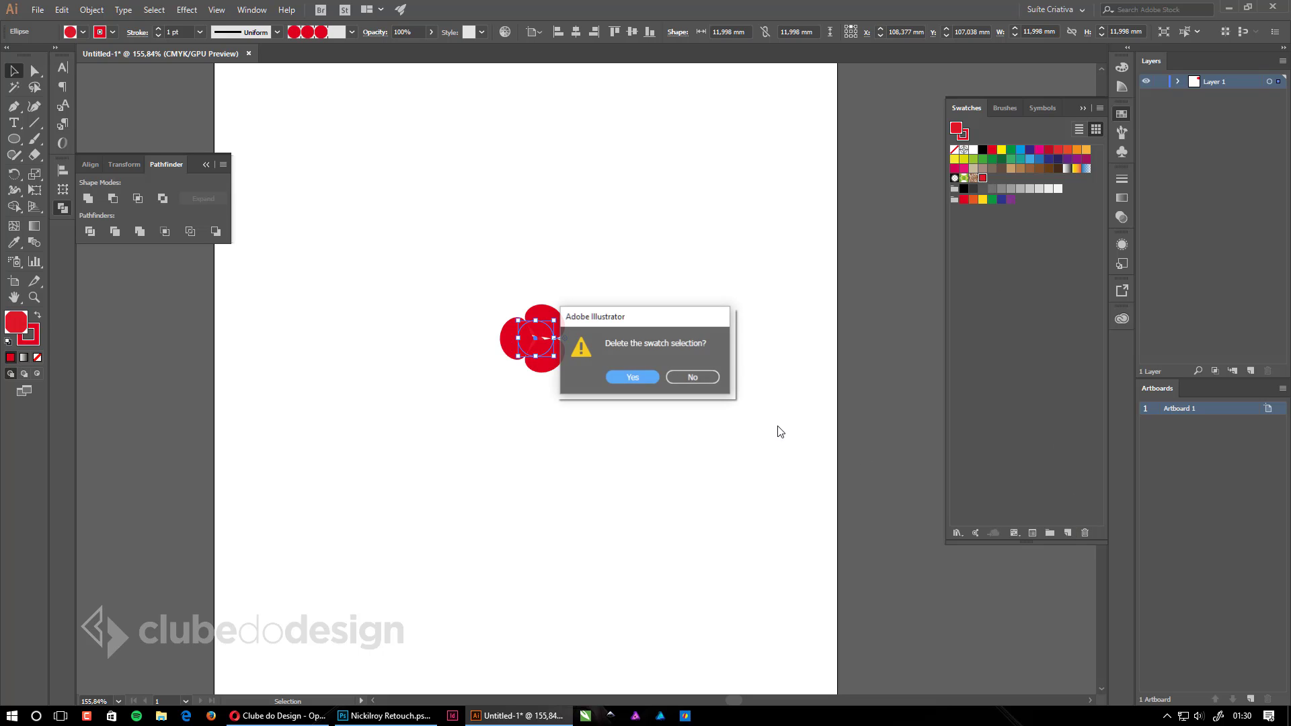
key(Return)
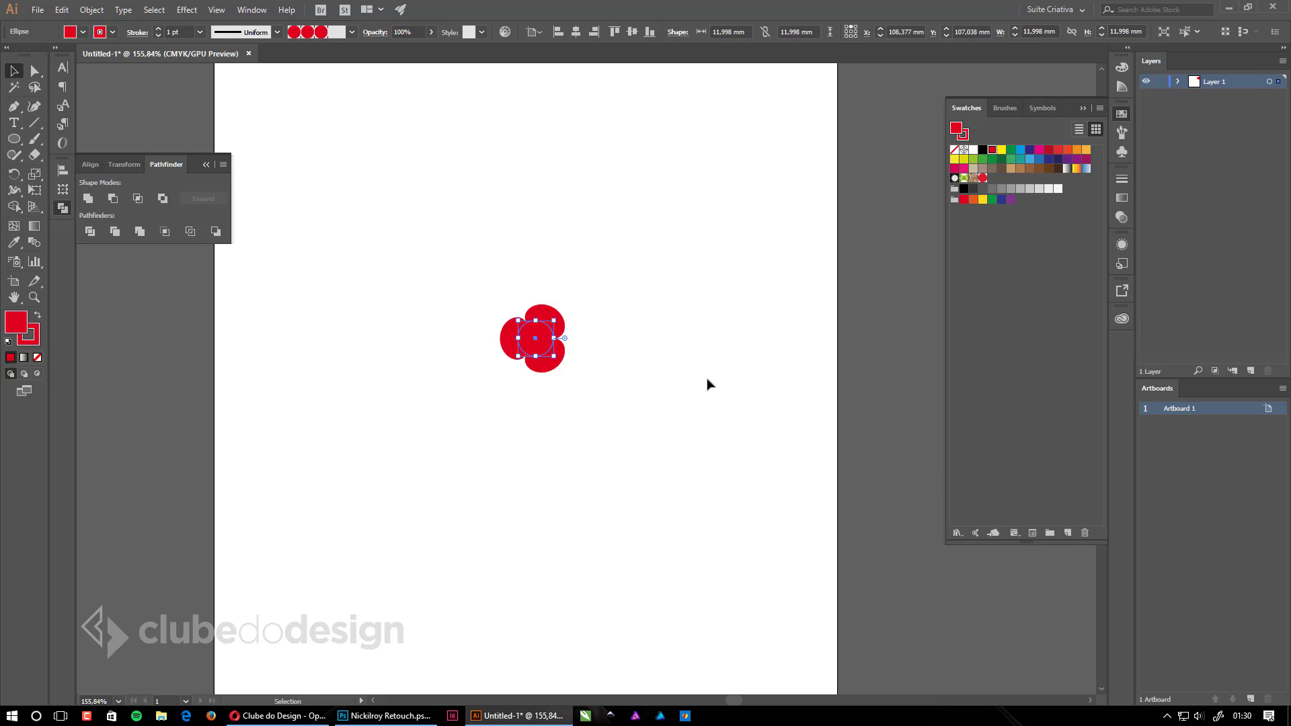
key(ctrl+z)
click(707, 384)
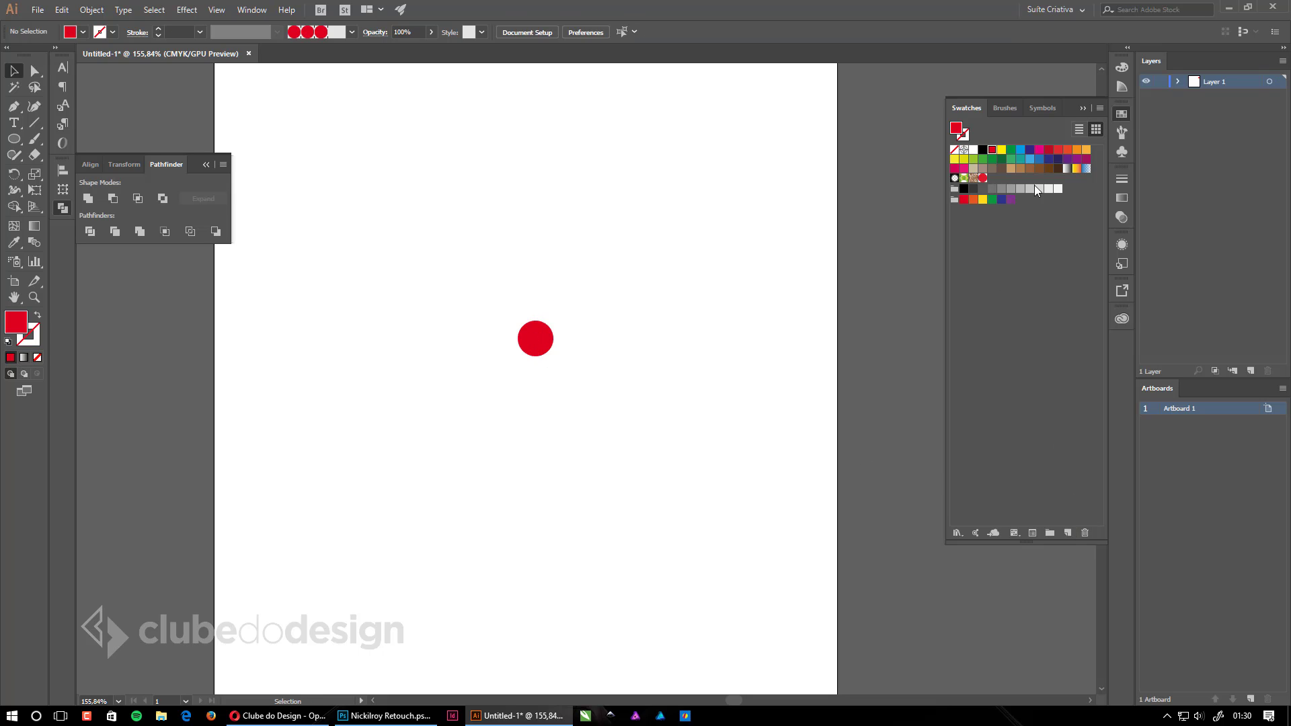
Delete the remaining pattern swatch and save the red circle as a new swatch.
click(982, 178)
click(1083, 532)
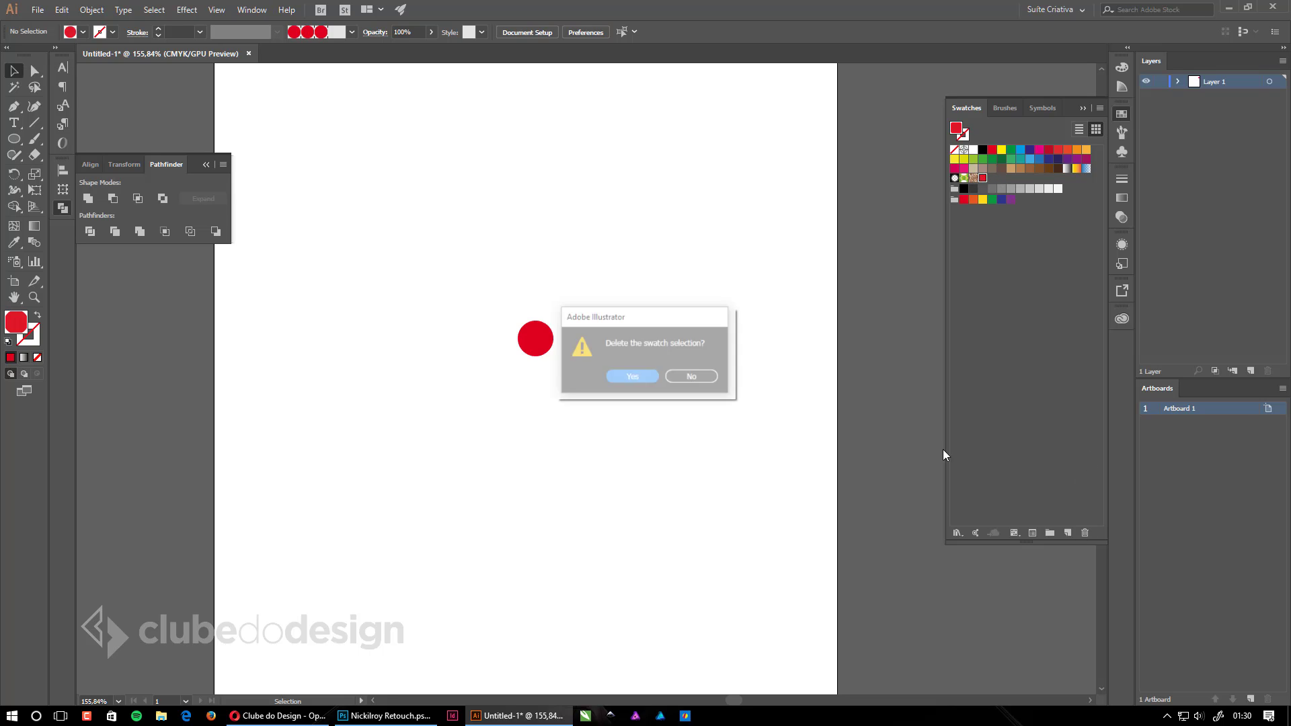
click(616, 380)
drag(555, 354, 507, 280)
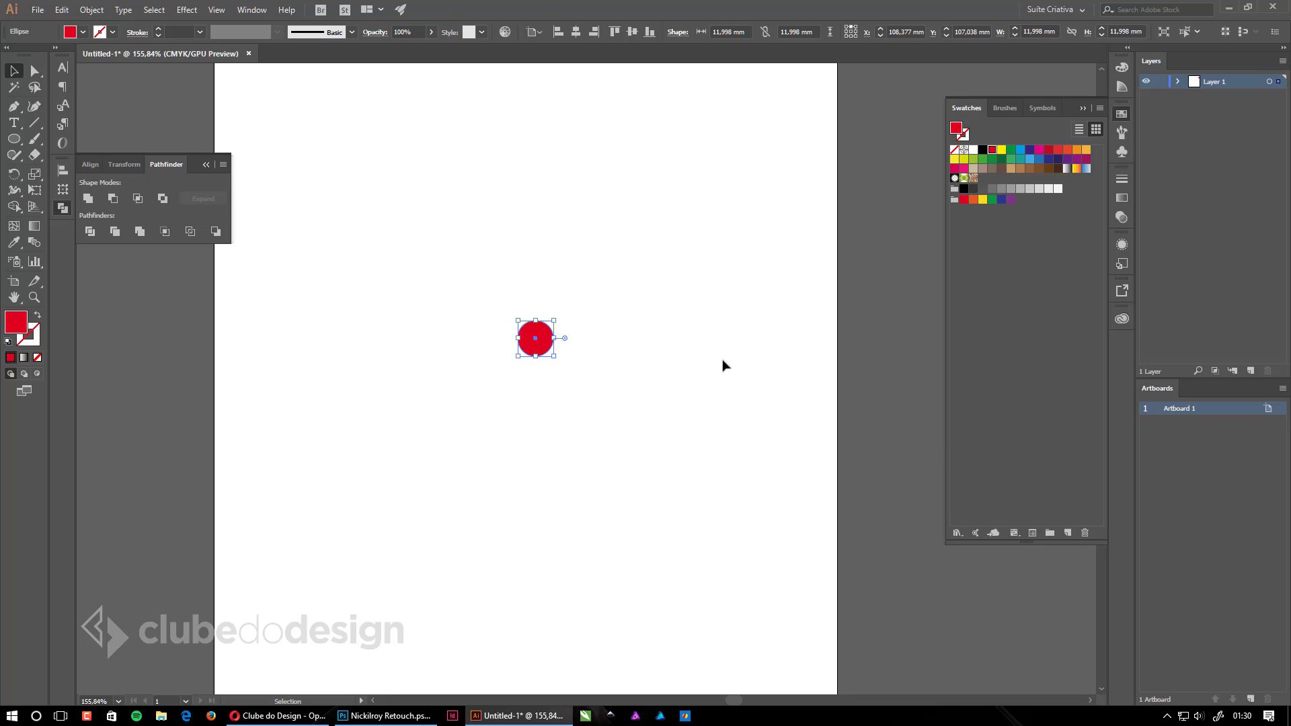
drag(536, 346, 1002, 232)
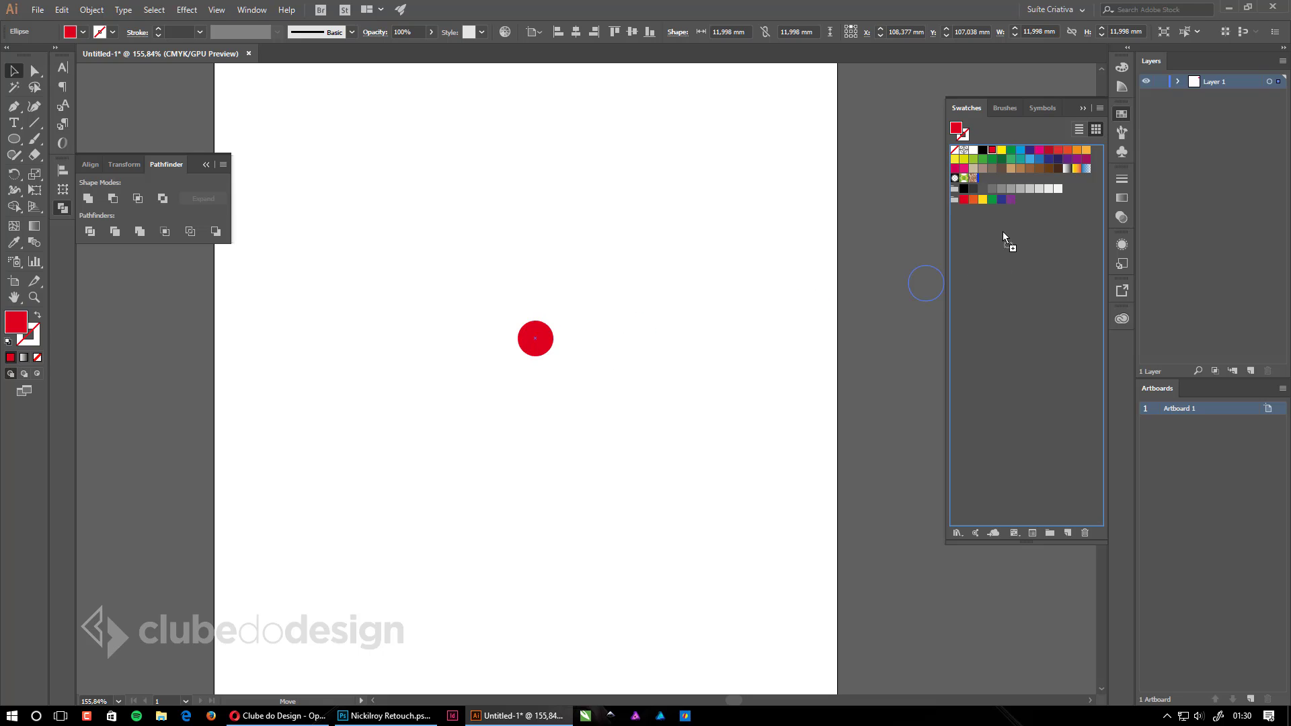
drag(979, 179, 980, 179)
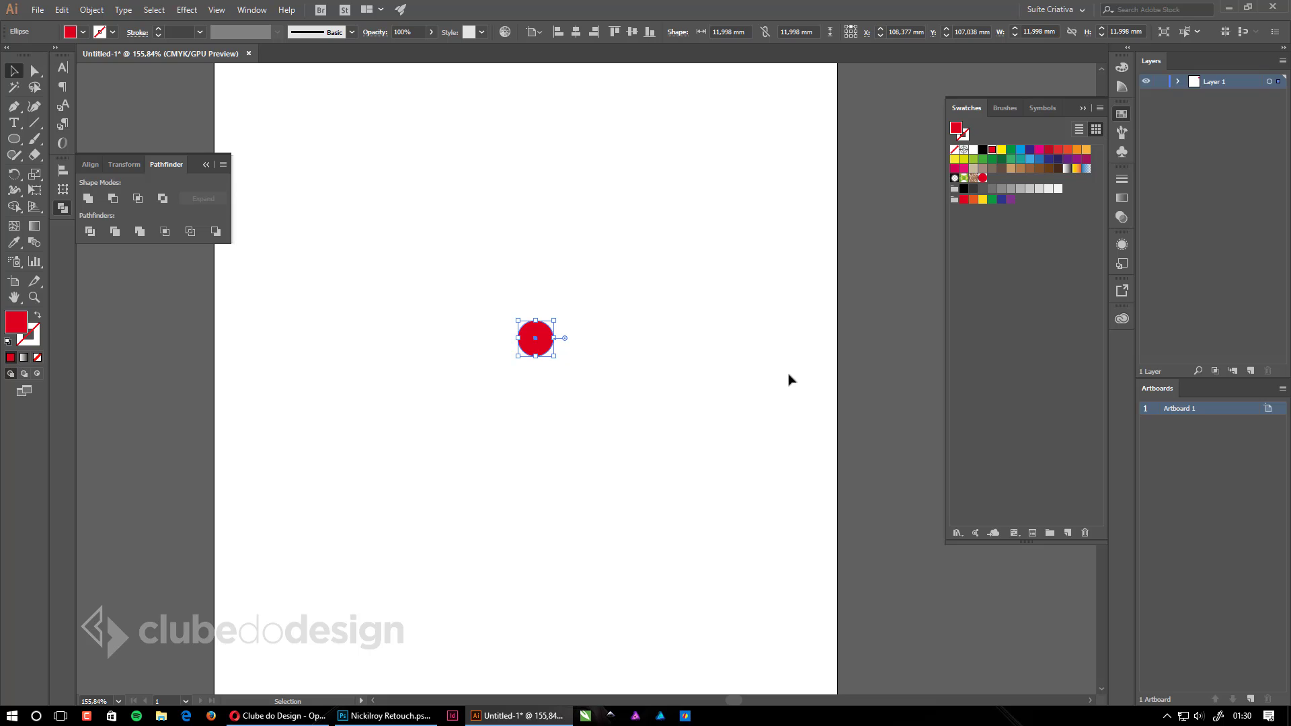
Try the red-dot brush on the circle, then undo it.
click(1117, 115)
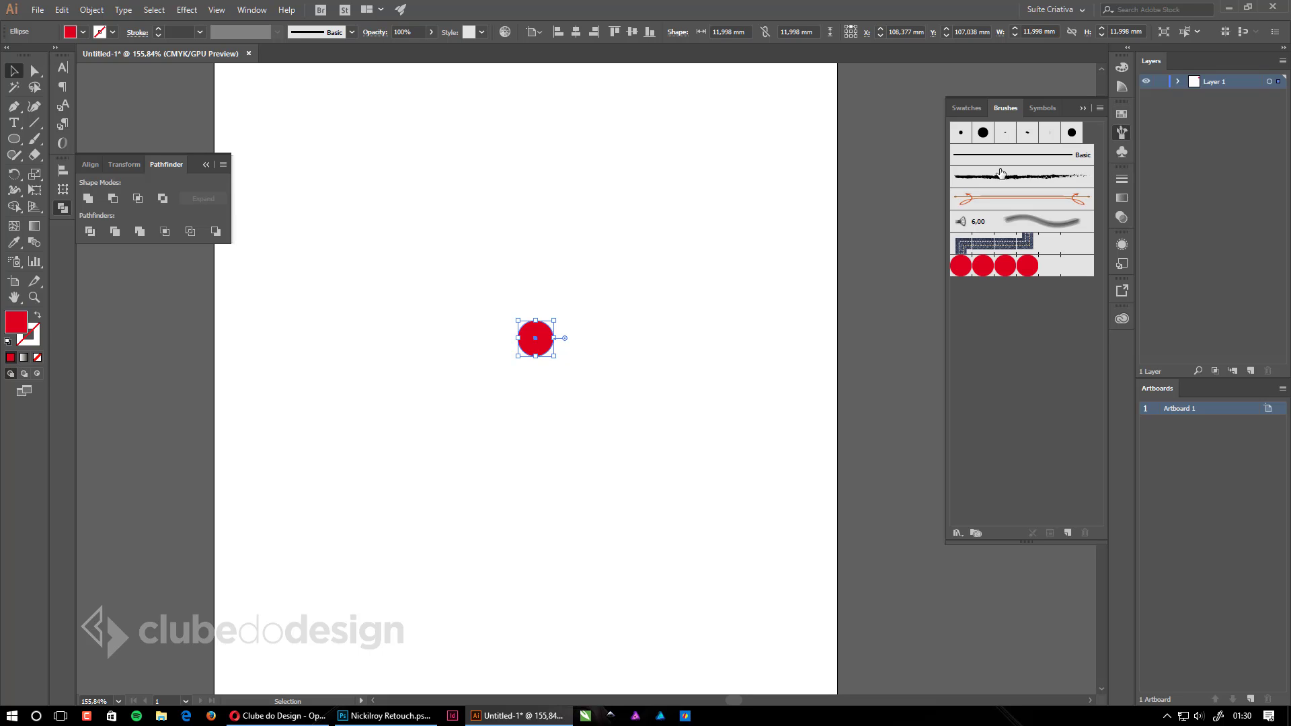
click(1052, 269)
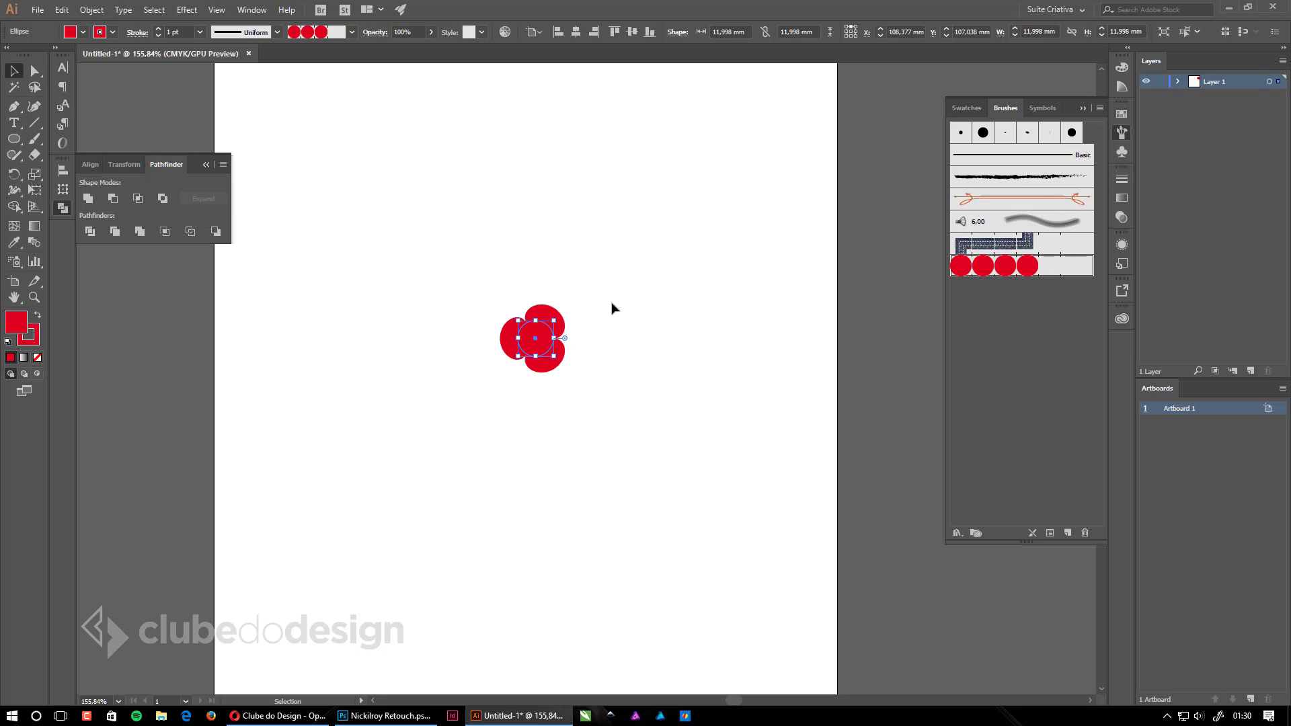
click(628, 320)
key(ctrl+z)
Set the brush's Start and End tiles to the red circle swatch, New Pattern Swatch 2.
double_click(1037, 269)
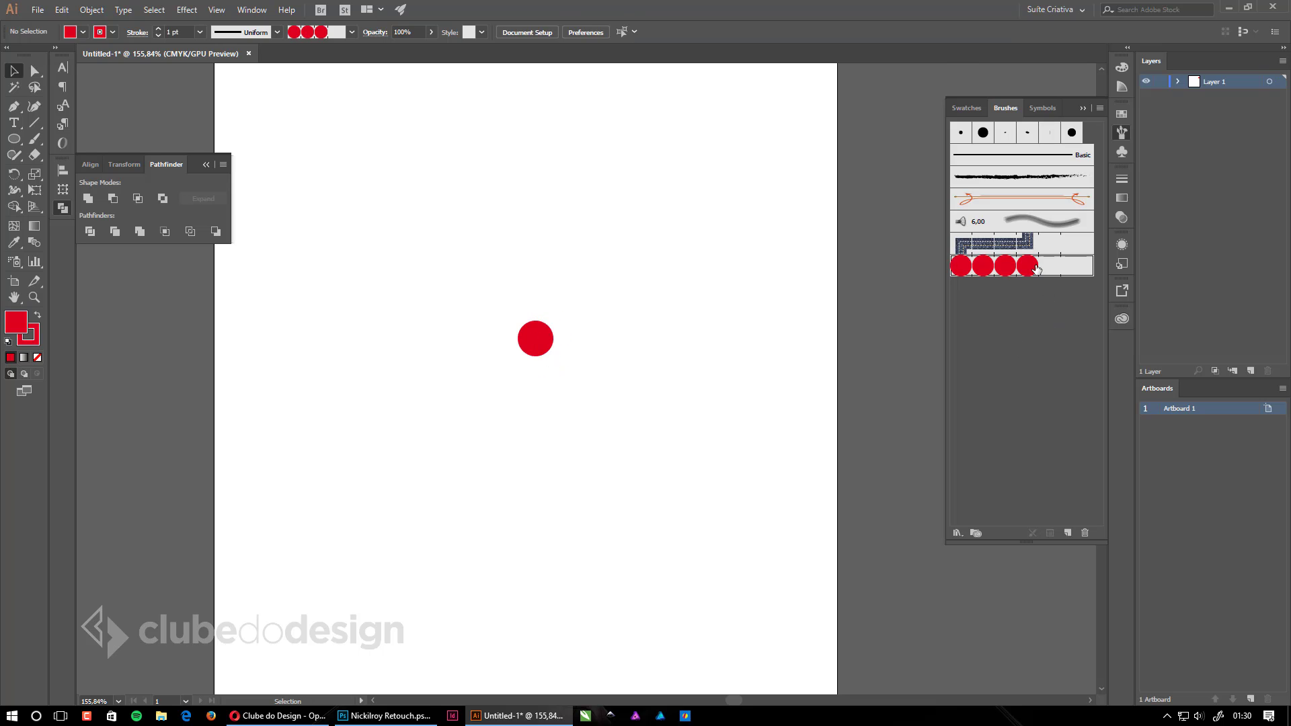
click(706, 189)
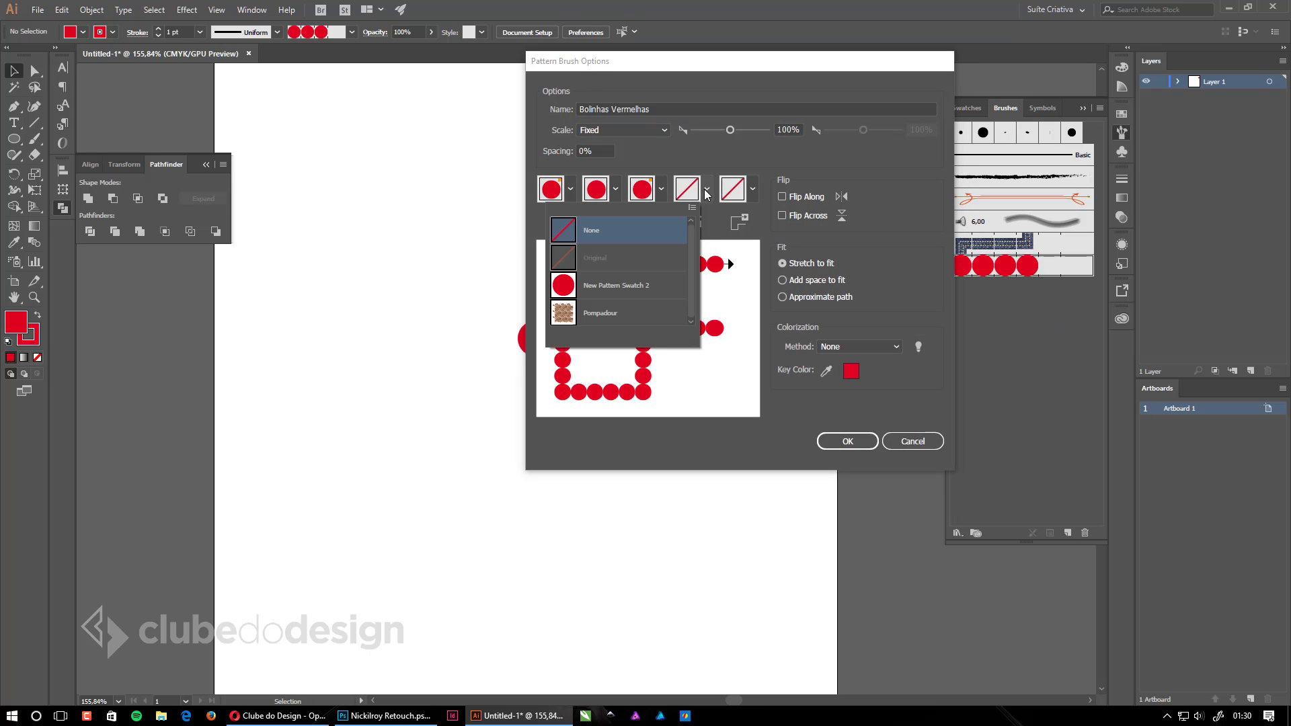
click(636, 288)
click(751, 191)
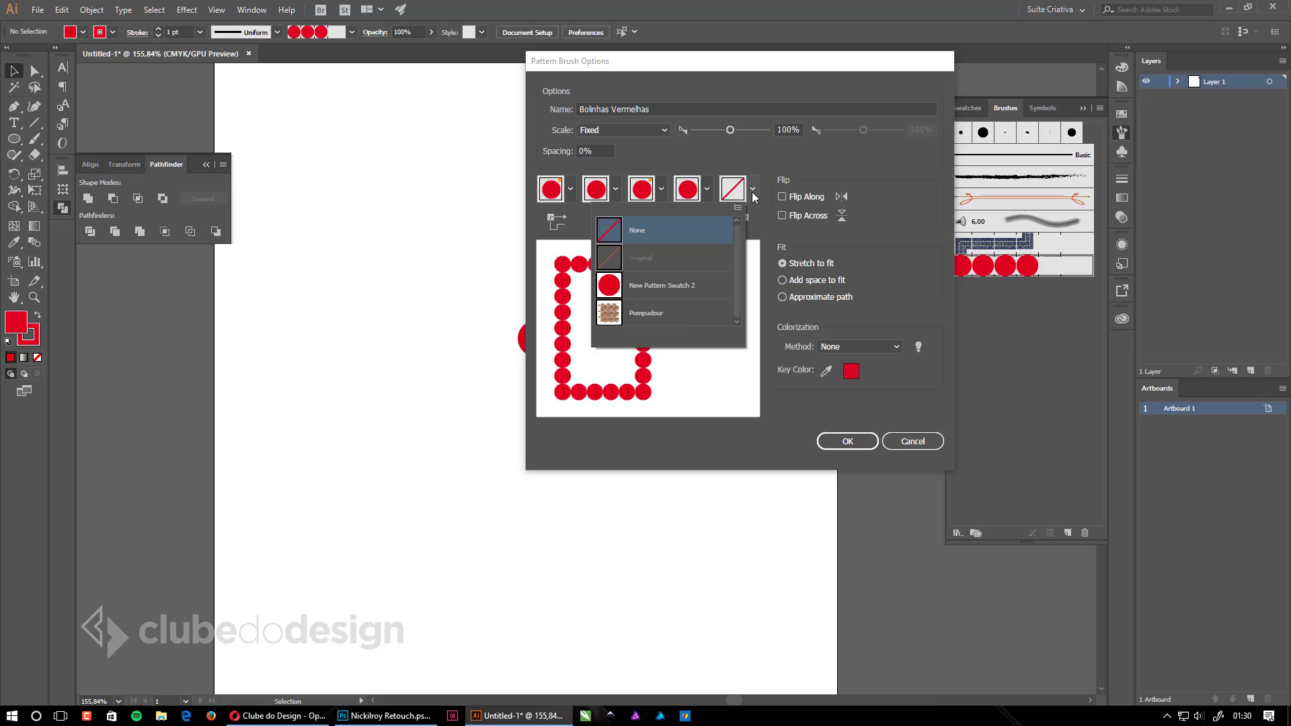
click(642, 293)
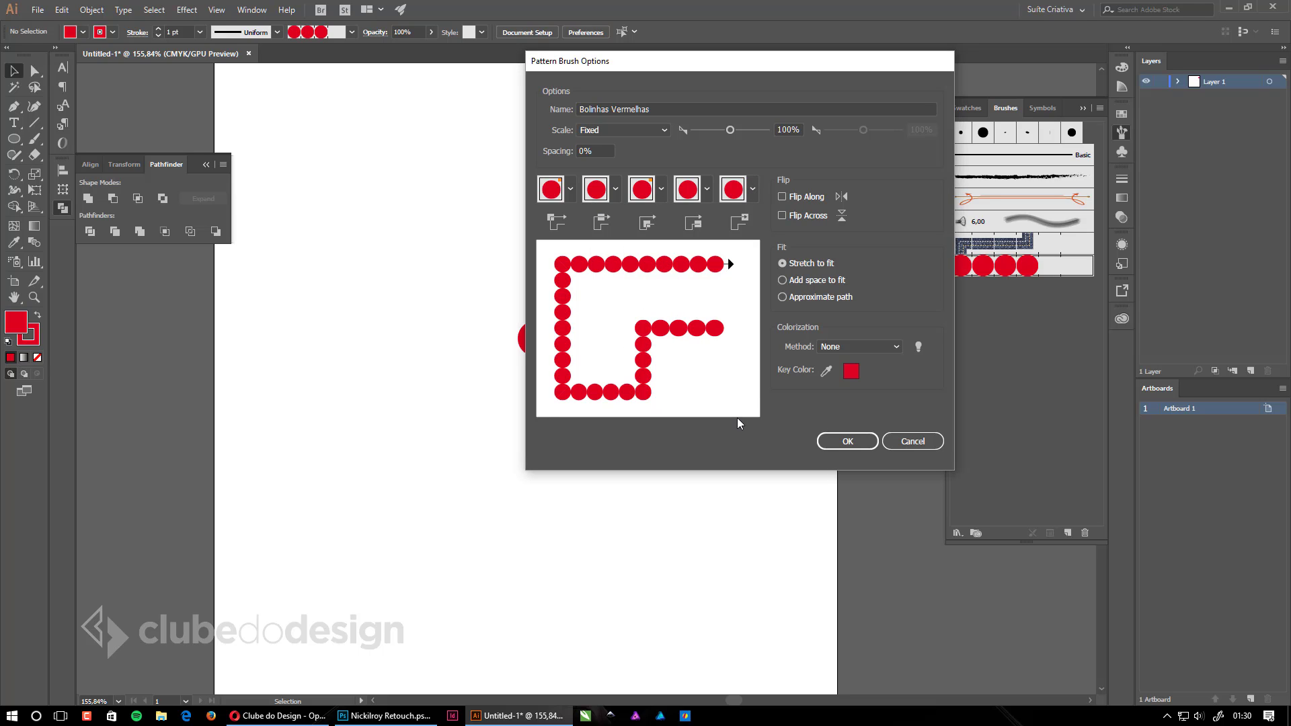
click(848, 439)
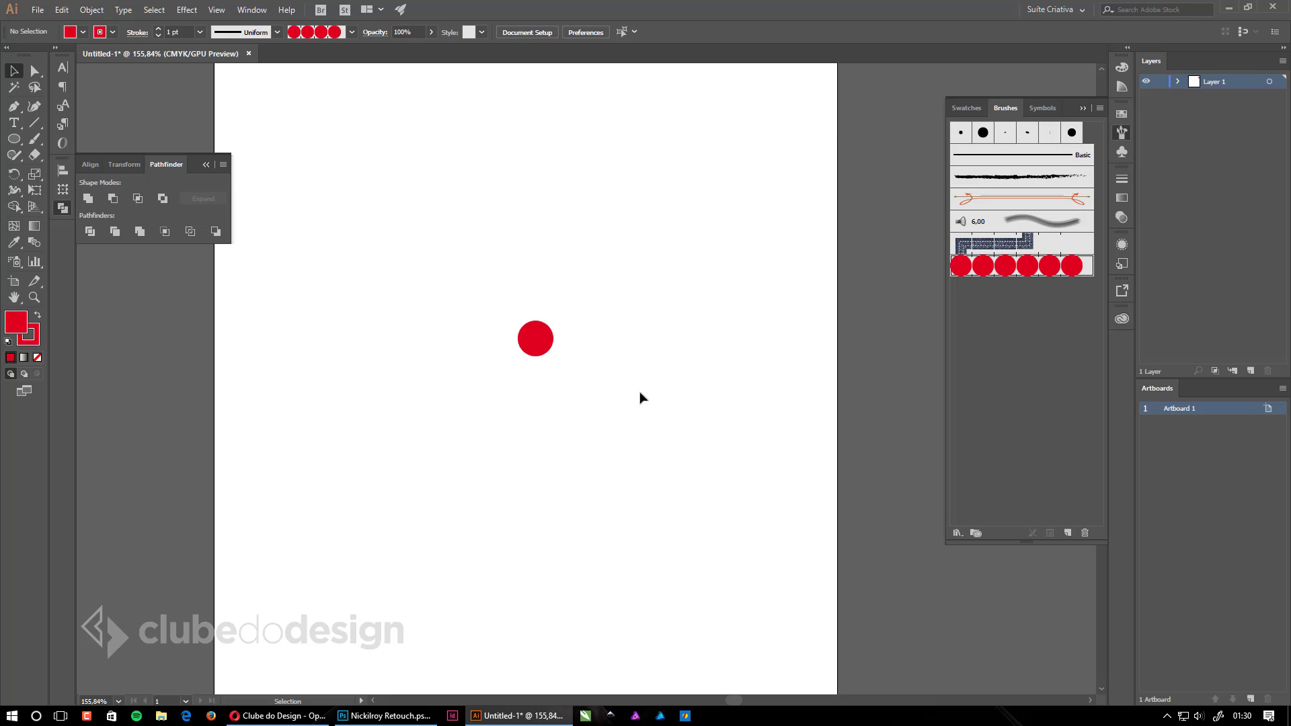
drag(486, 309, 605, 420)
Delete the red circle, then try the brush scale at 71% and 141% and cancel.
key(Delete)
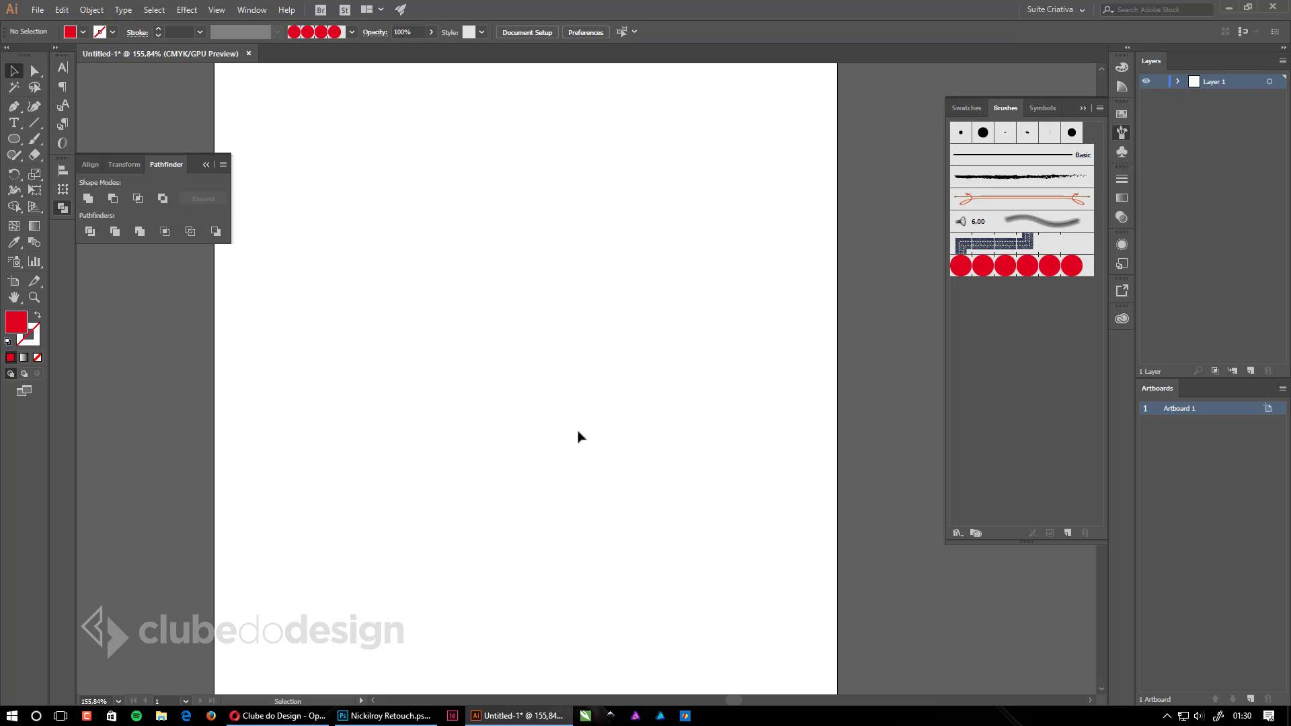
double_click(1026, 269)
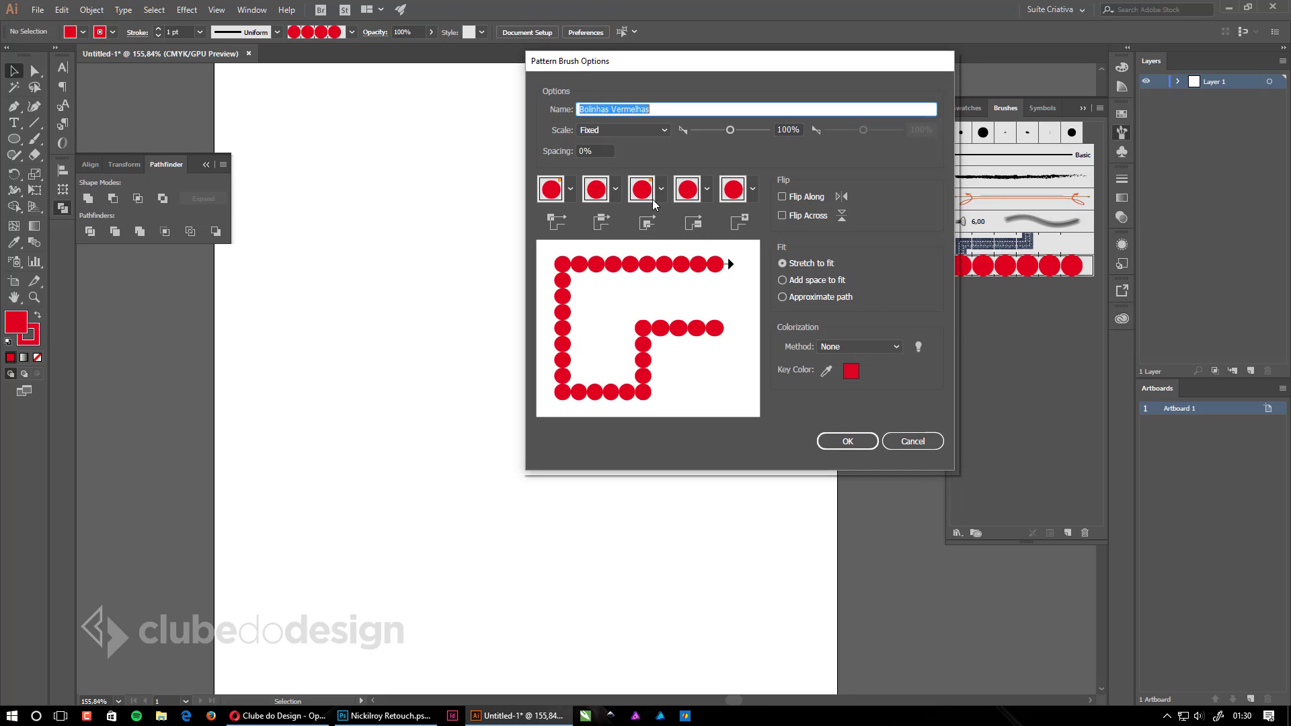
click(591, 130)
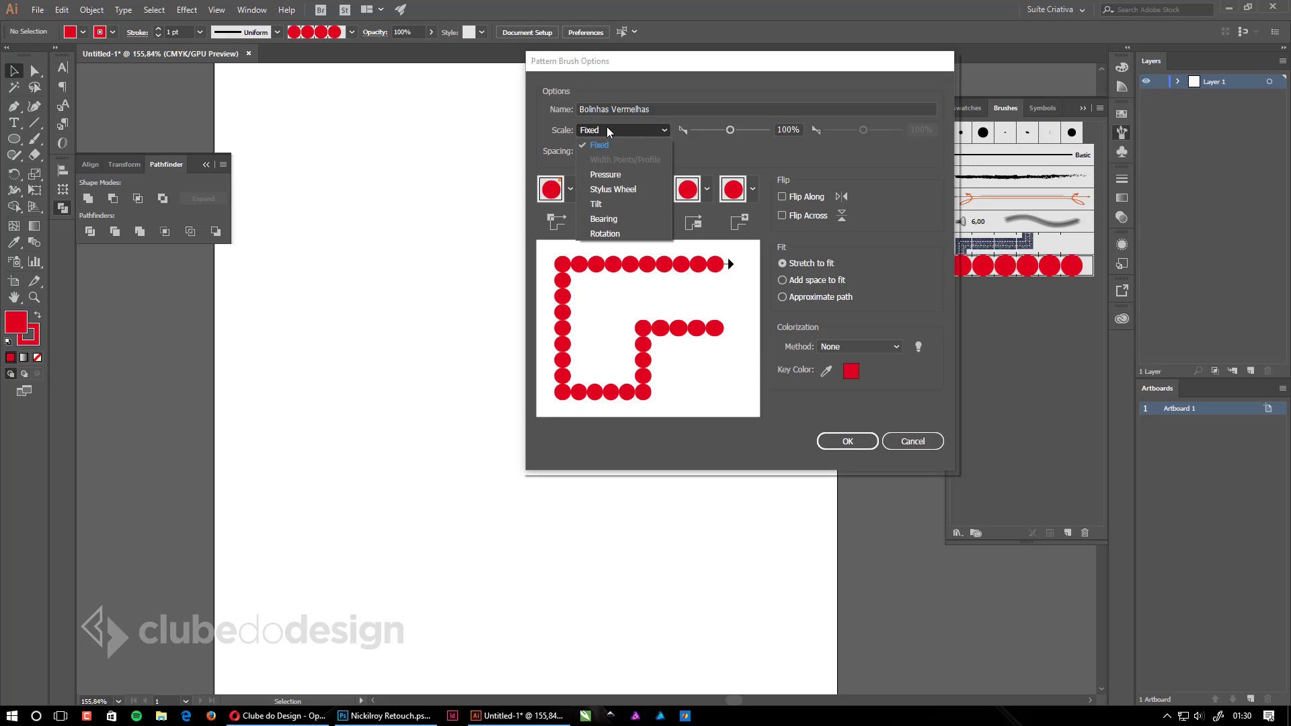
click(607, 126)
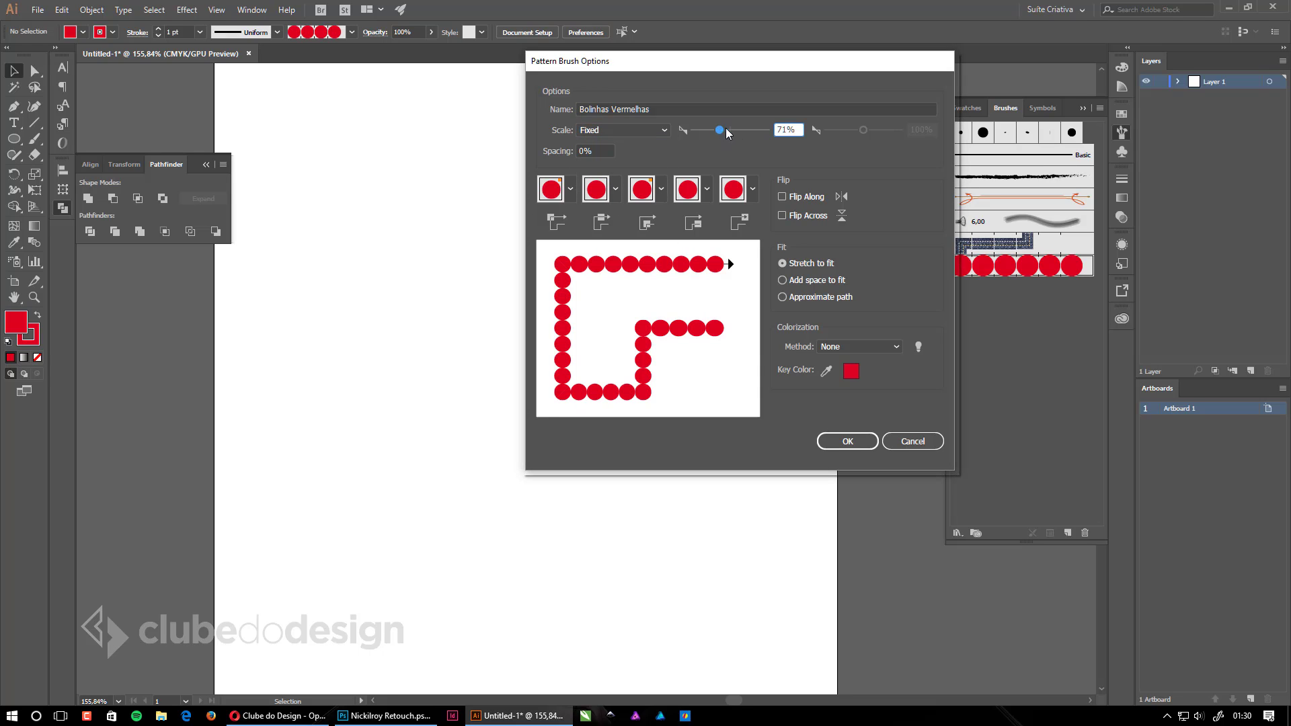
drag(730, 130, 736, 130)
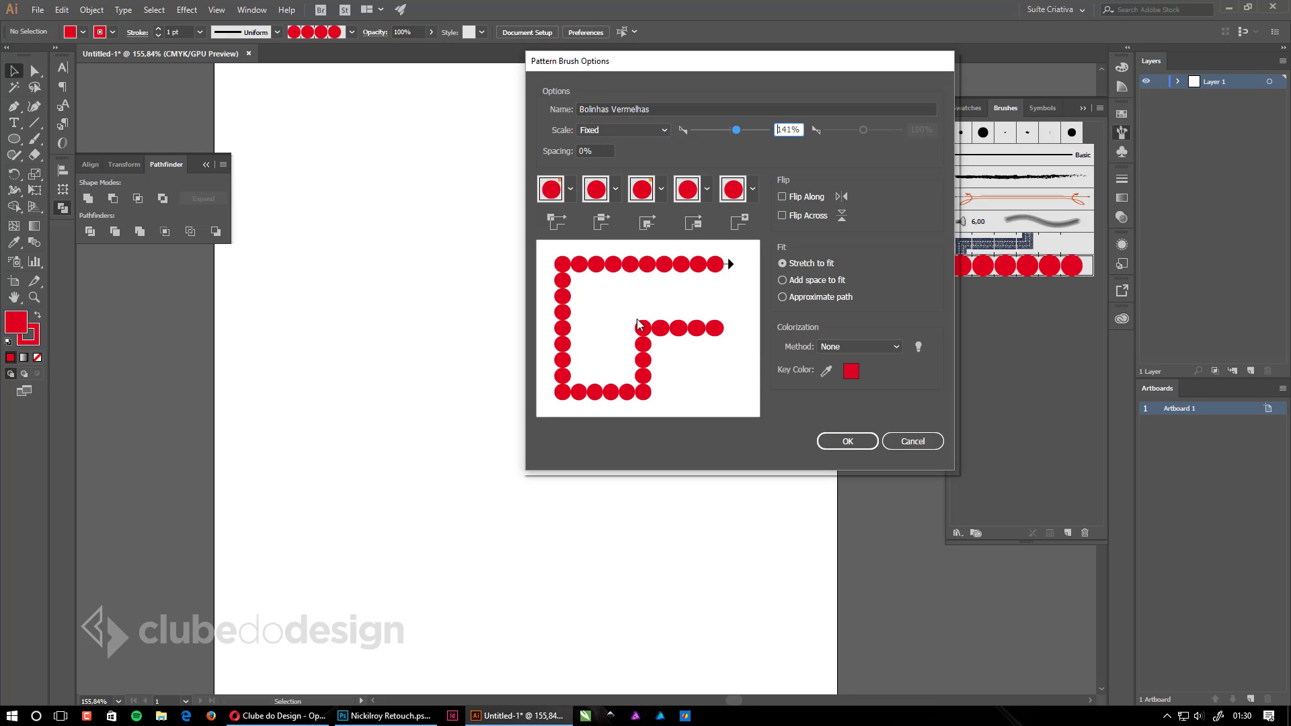
click(918, 447)
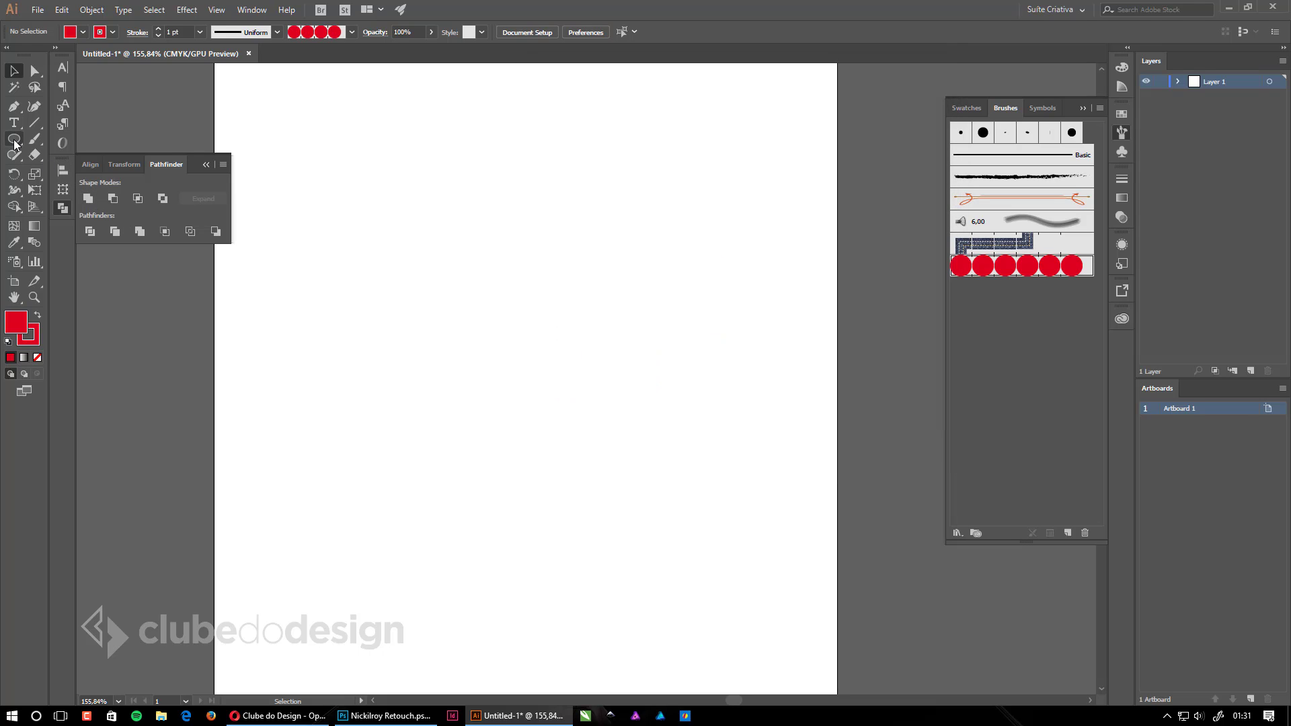
Draw a roughly 70.6 mm red square and pull its bottom-middle point down into a tip.
drag(15, 143, 54, 133)
drag(444, 217, 654, 357)
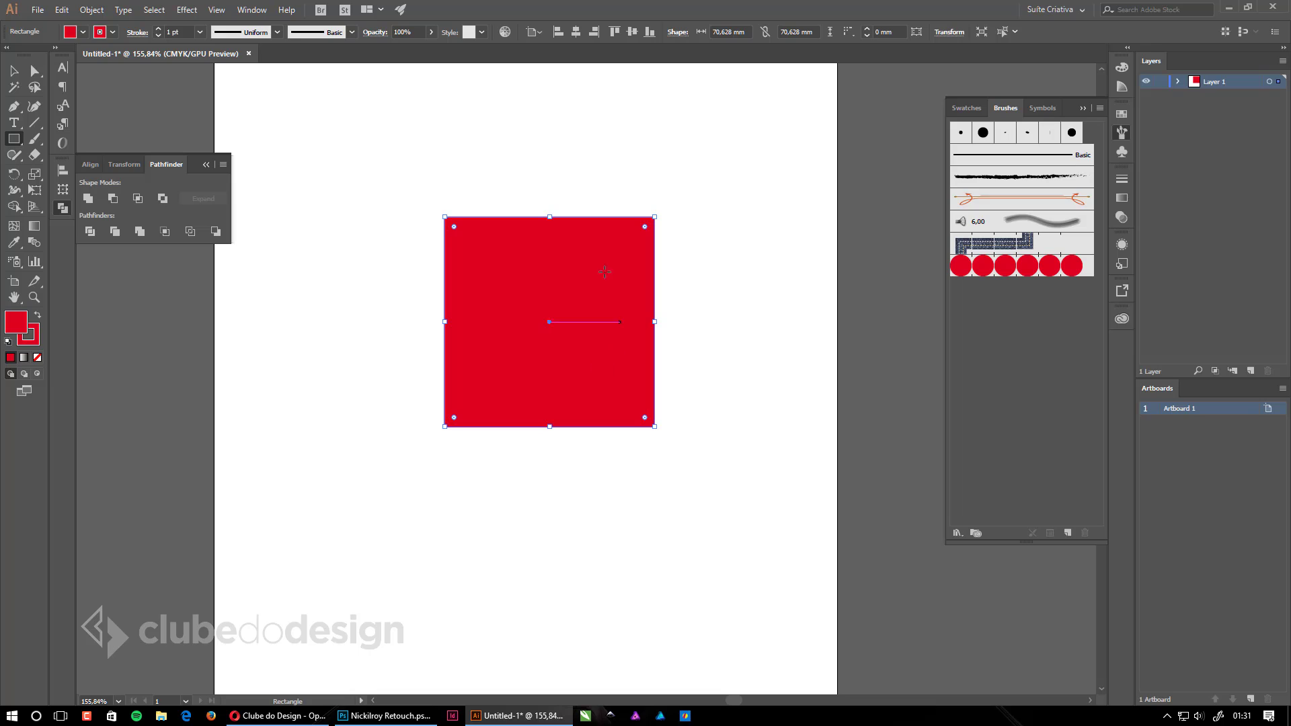
click(32, 338)
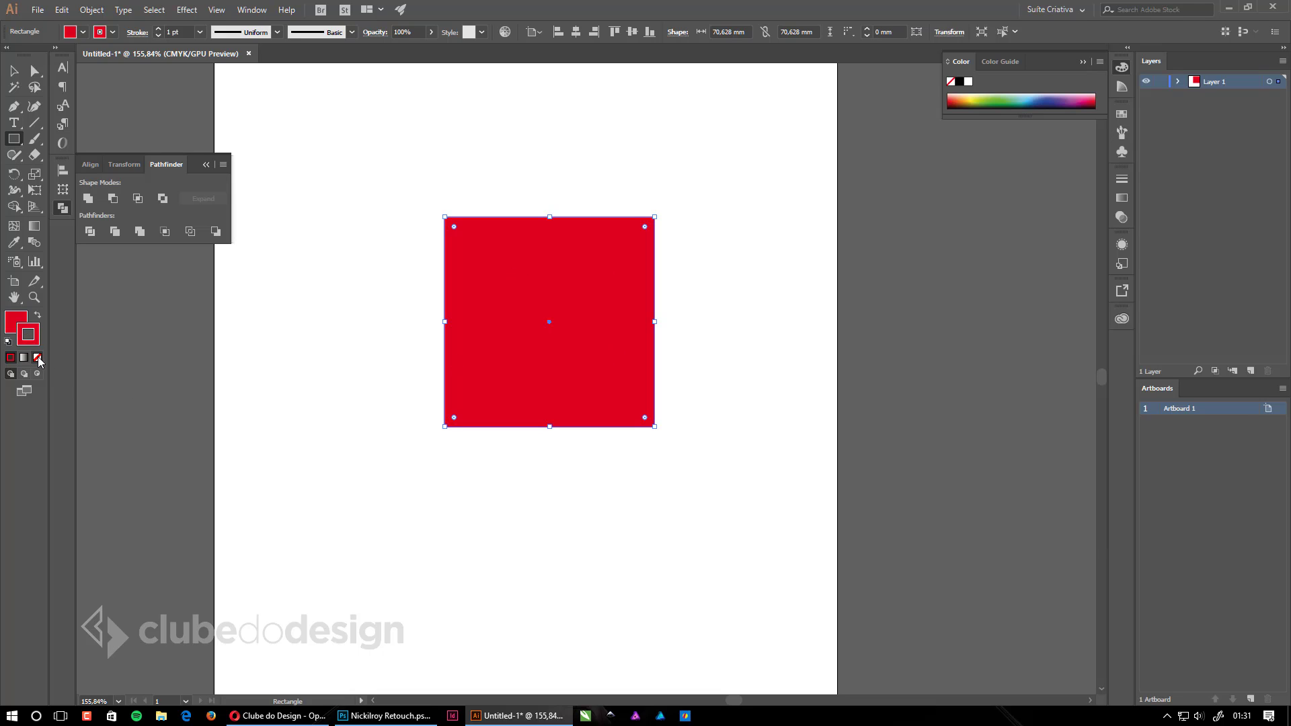
click(20, 323)
key(p)
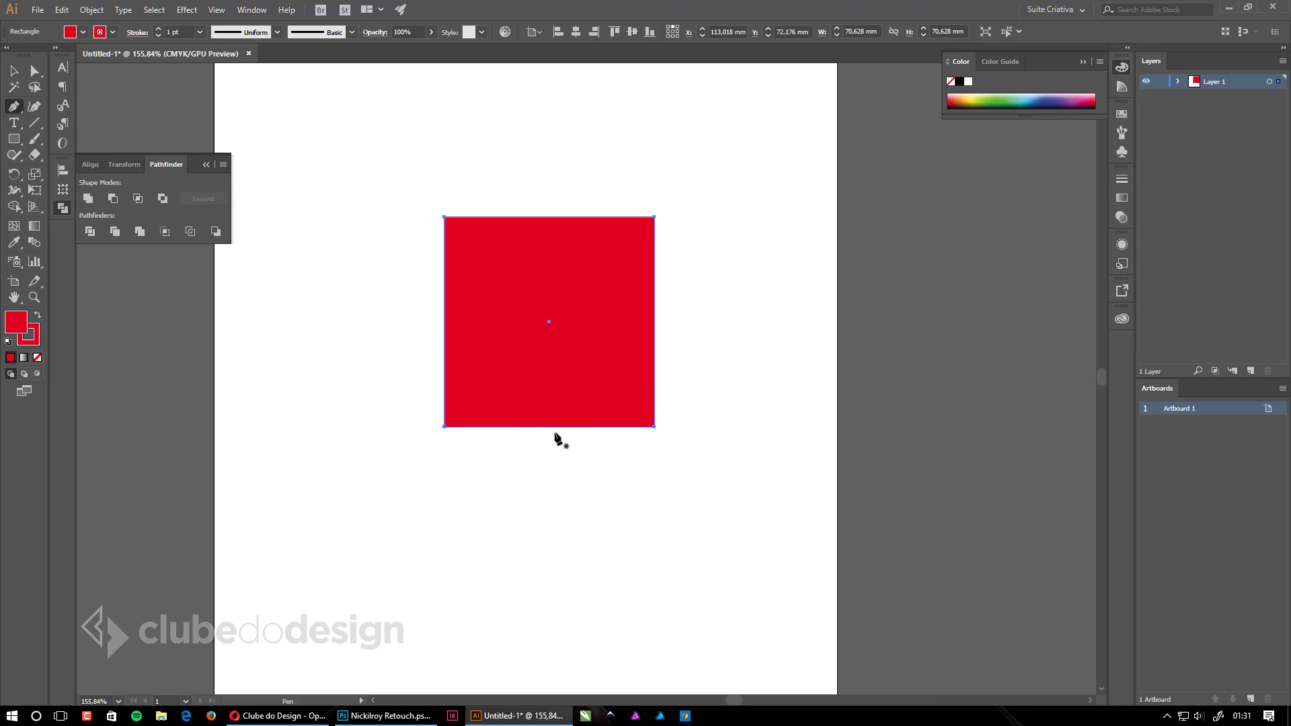
click(549, 427)
click(549, 431)
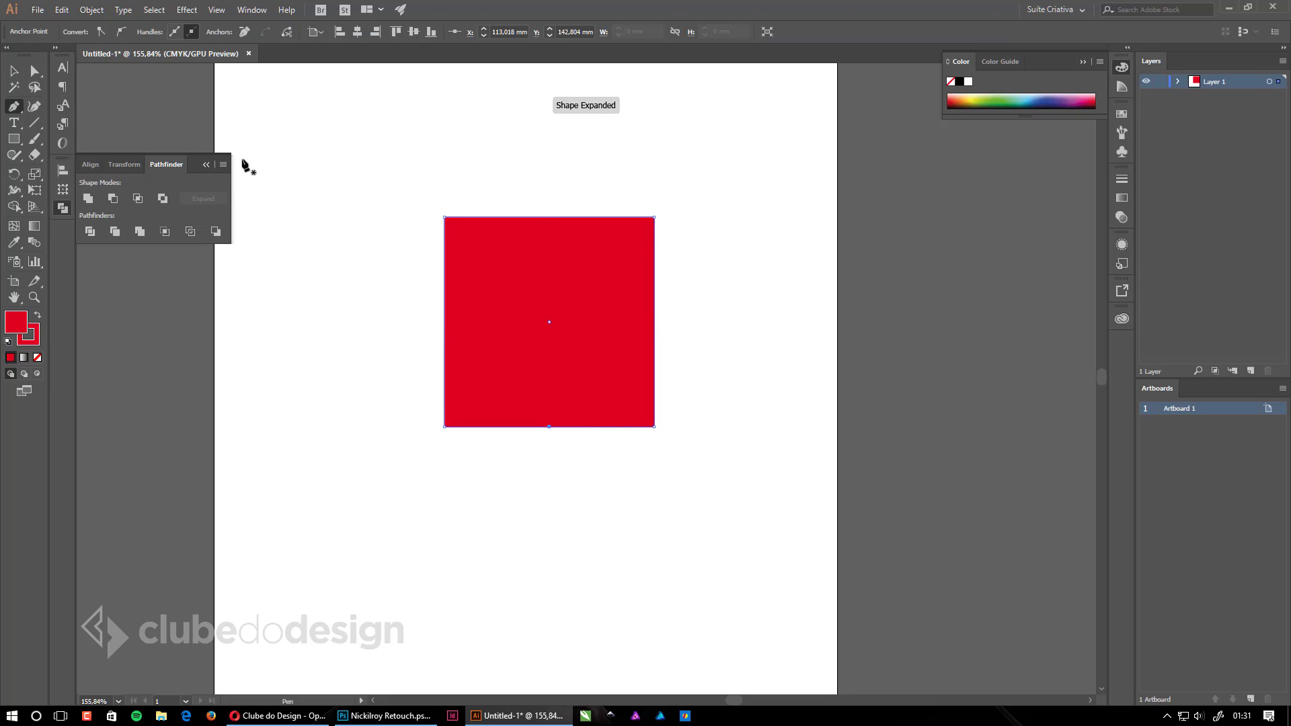
click(34, 70)
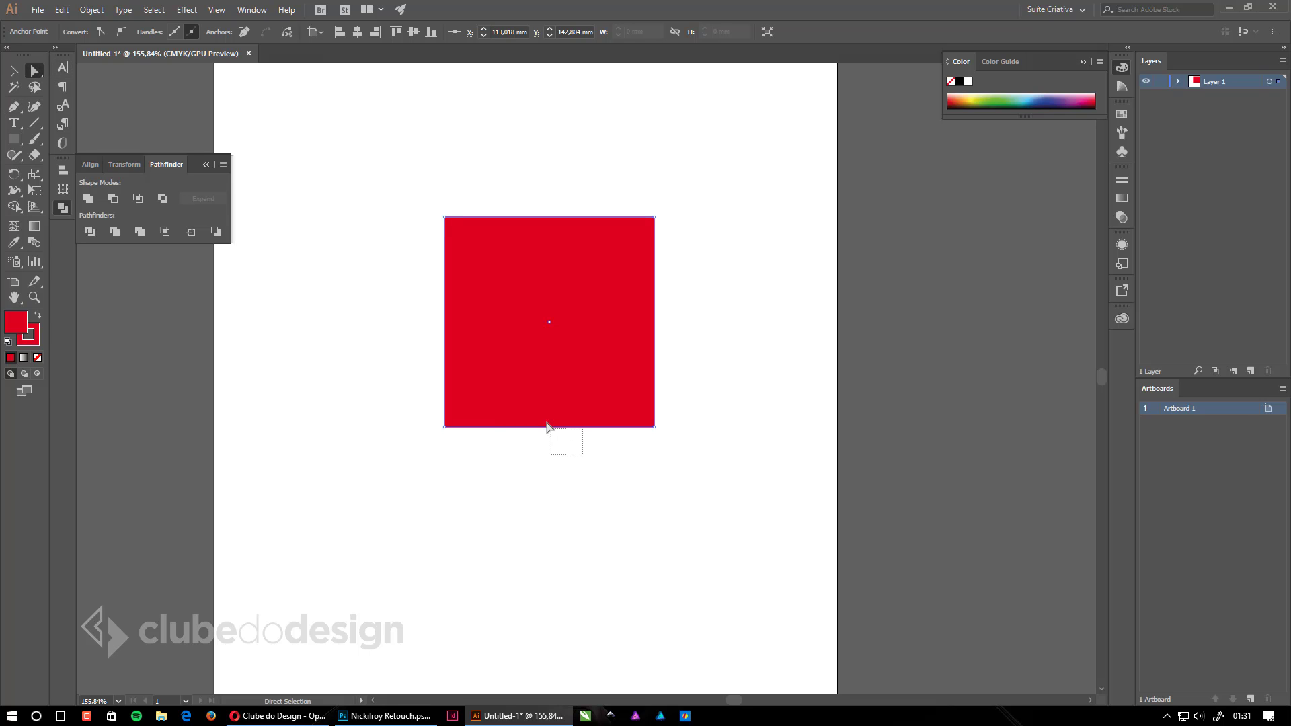
drag(551, 436, 549, 515)
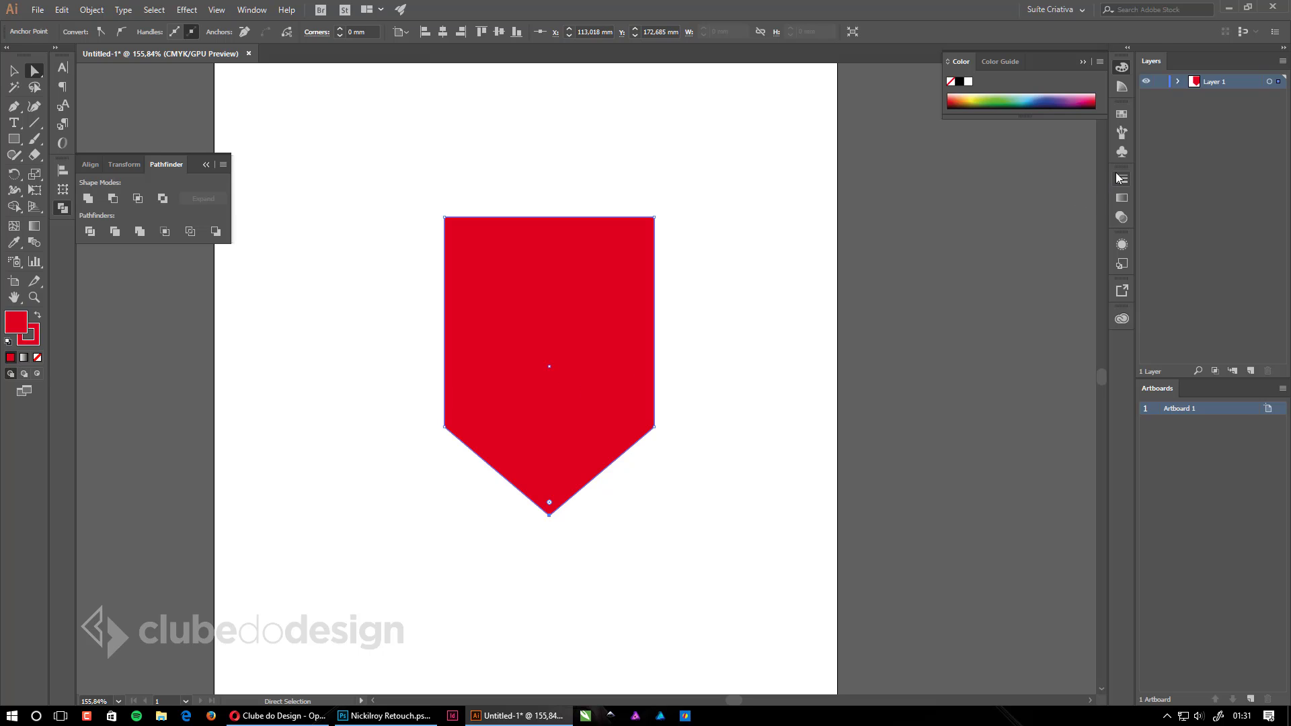
click(1122, 136)
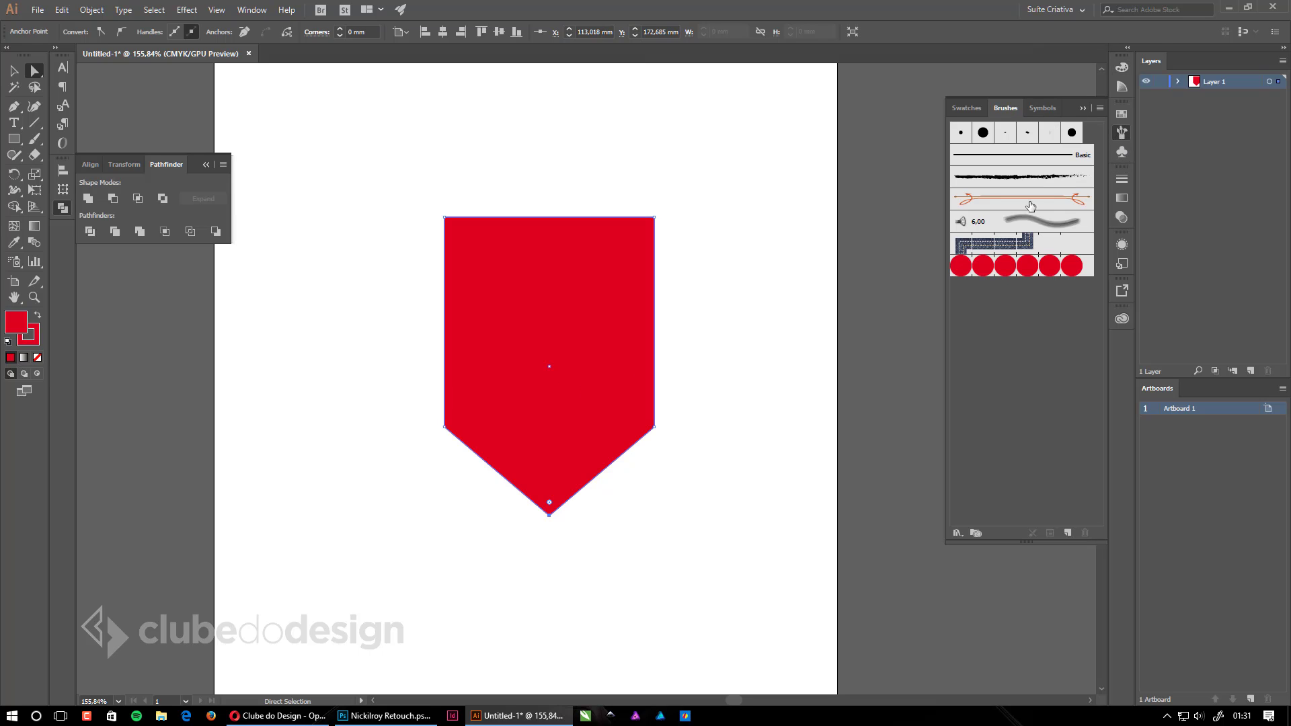
Apply the Bolinhas Vermelhas brush to the shield's stroke, then reselect the scalloped shield.
click(1042, 269)
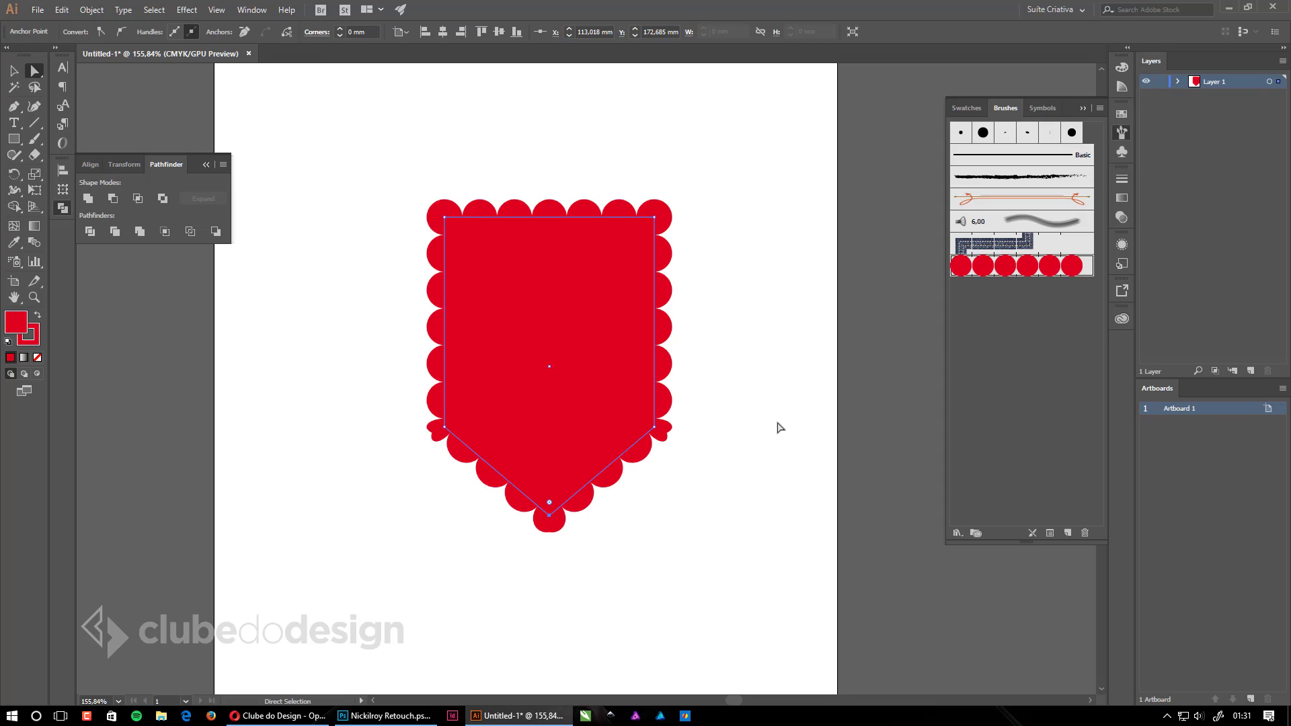
click(766, 418)
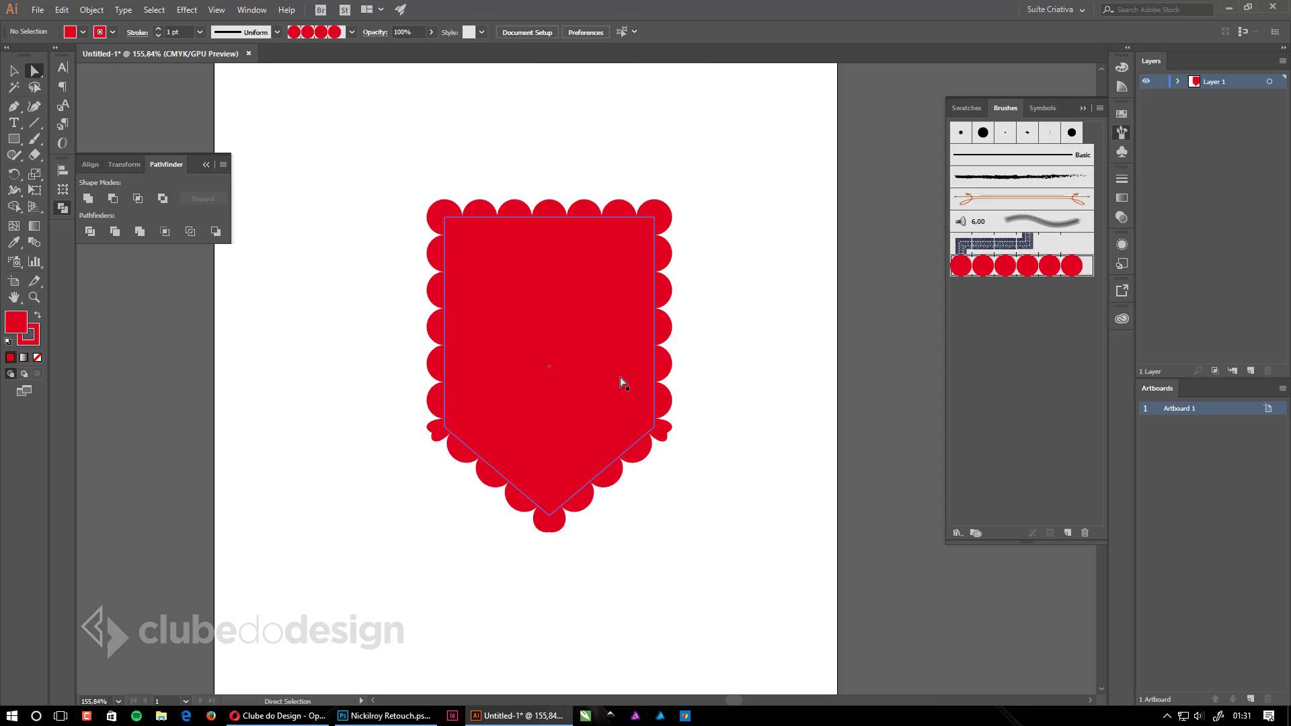
key(ctrl+z)
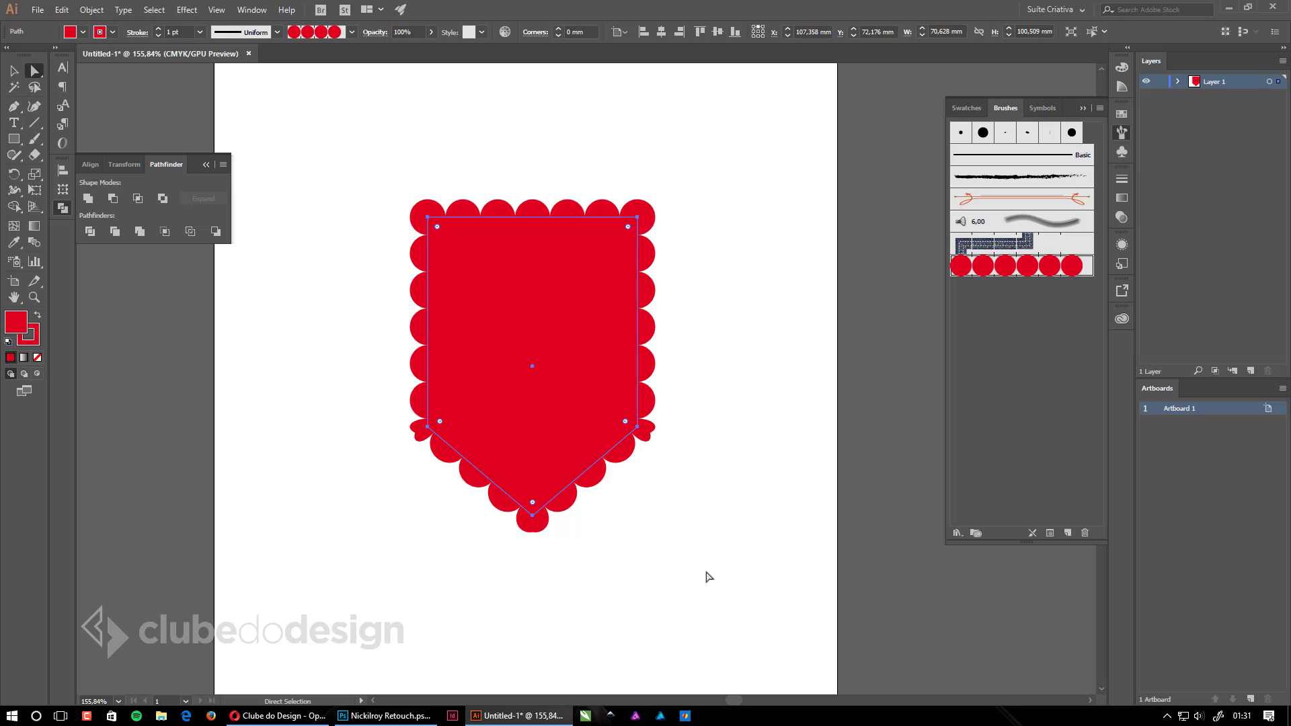
double_click(1020, 268)
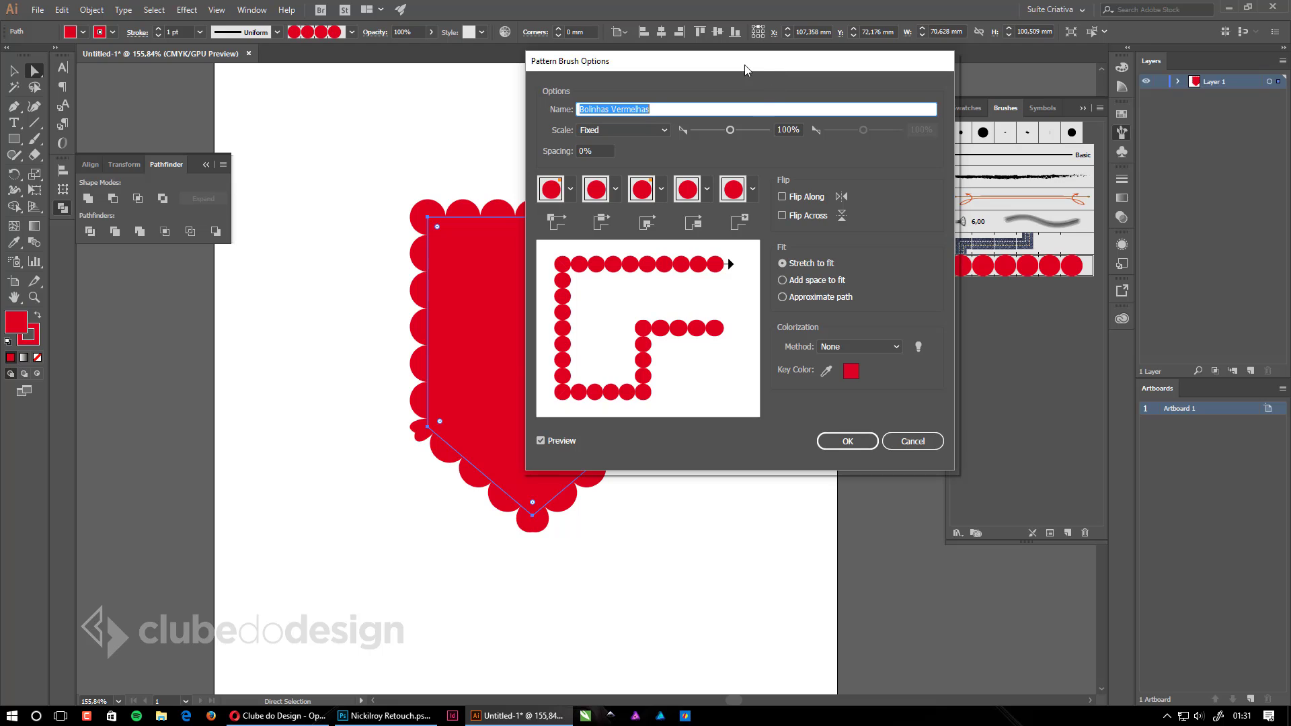
drag(745, 65, 862, 65)
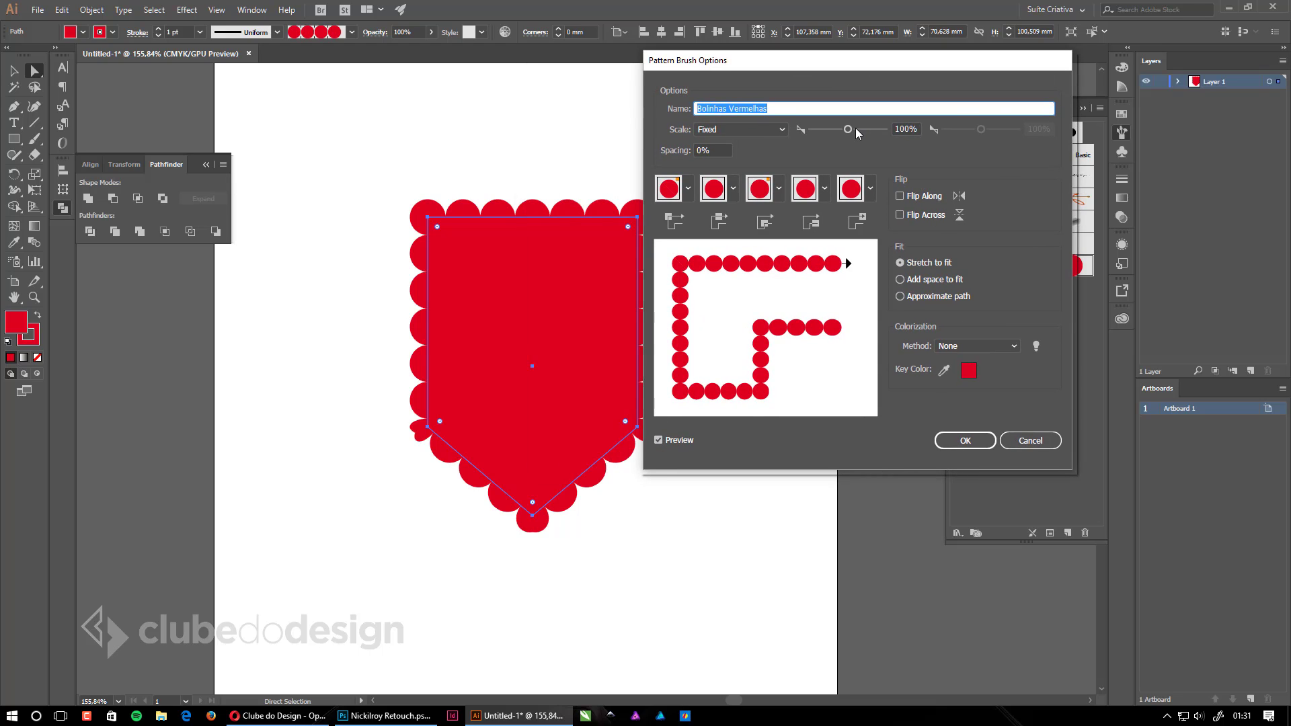
drag(848, 130, 853, 131)
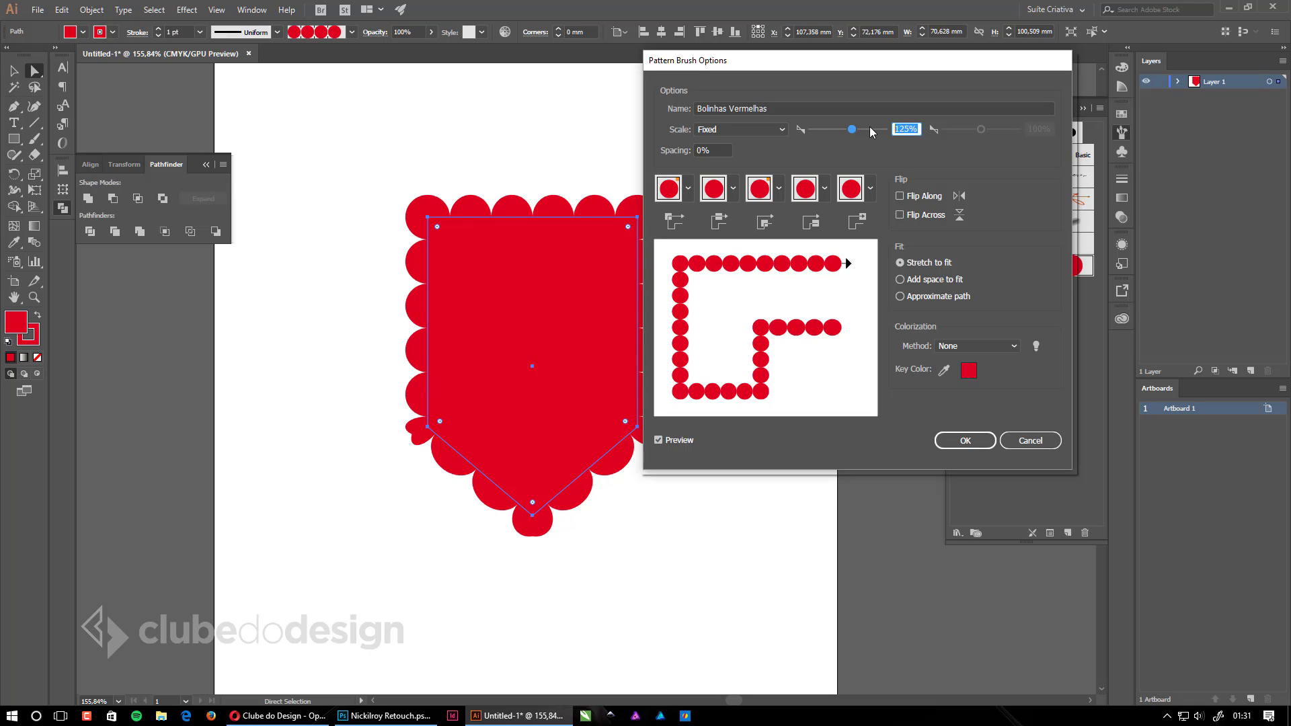
text(100)
click(728, 151)
text(10)
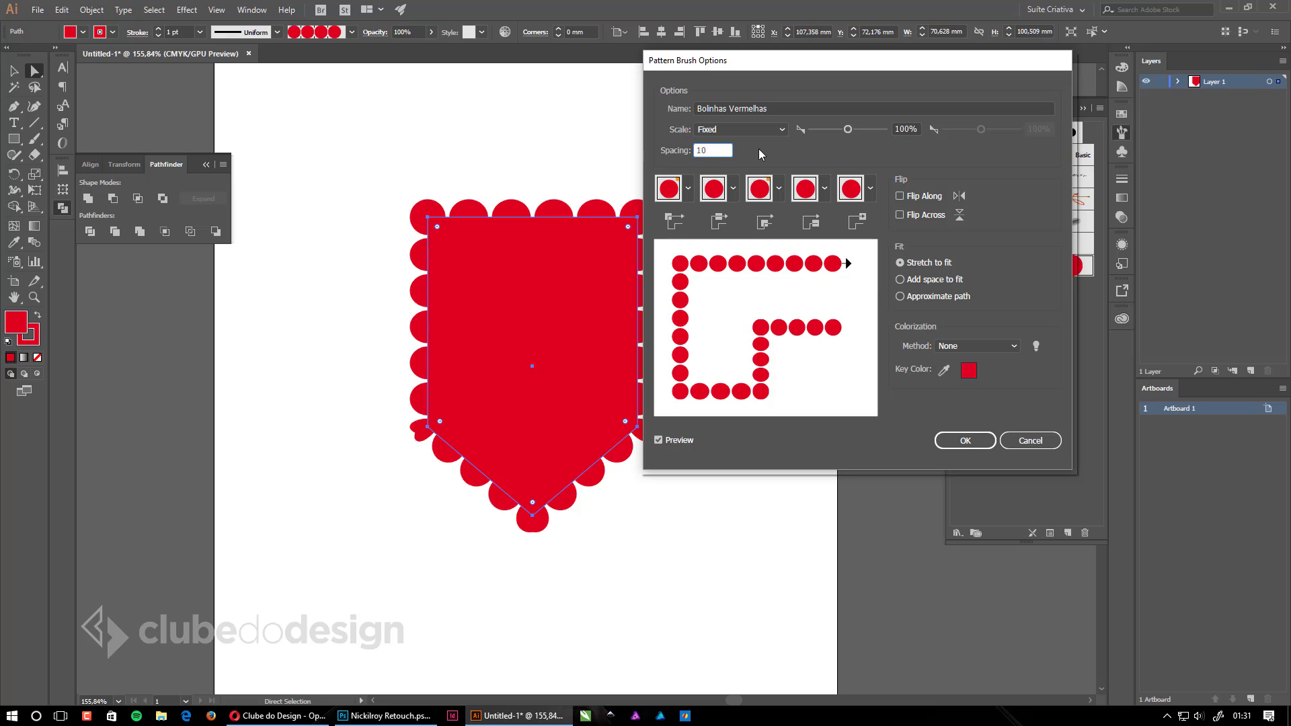
text(50)
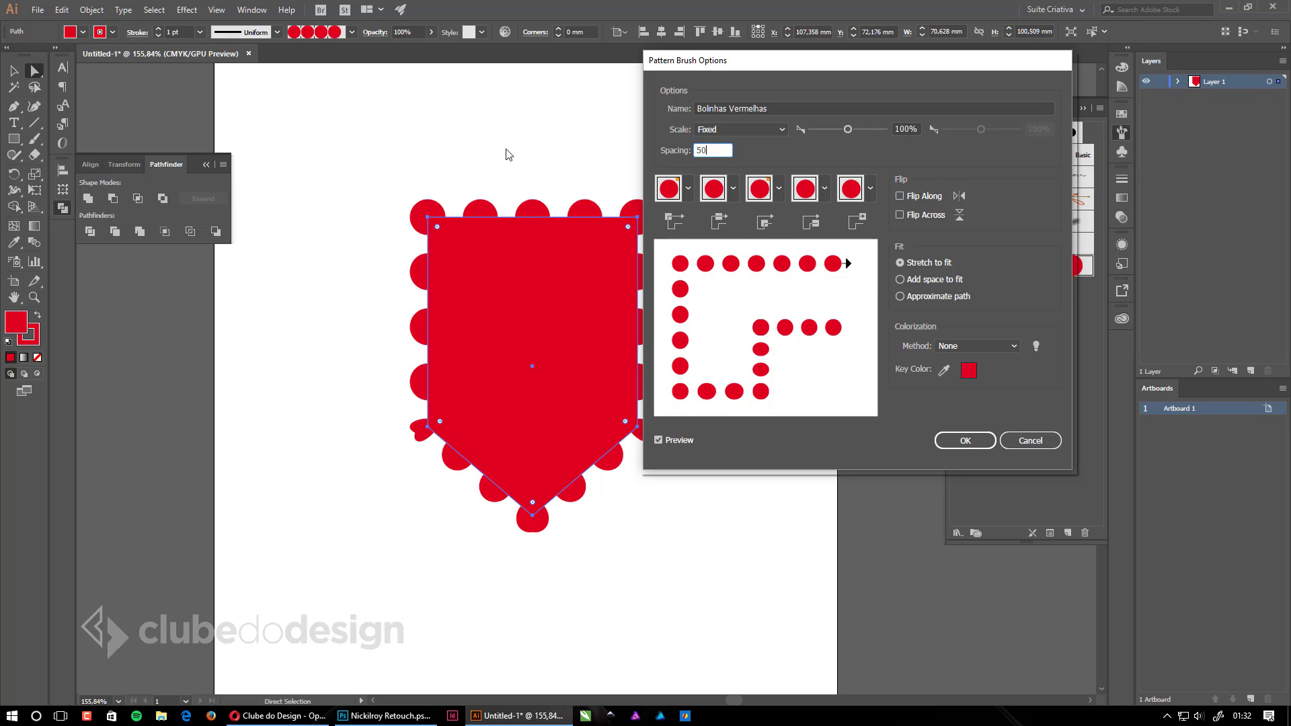
text(0)
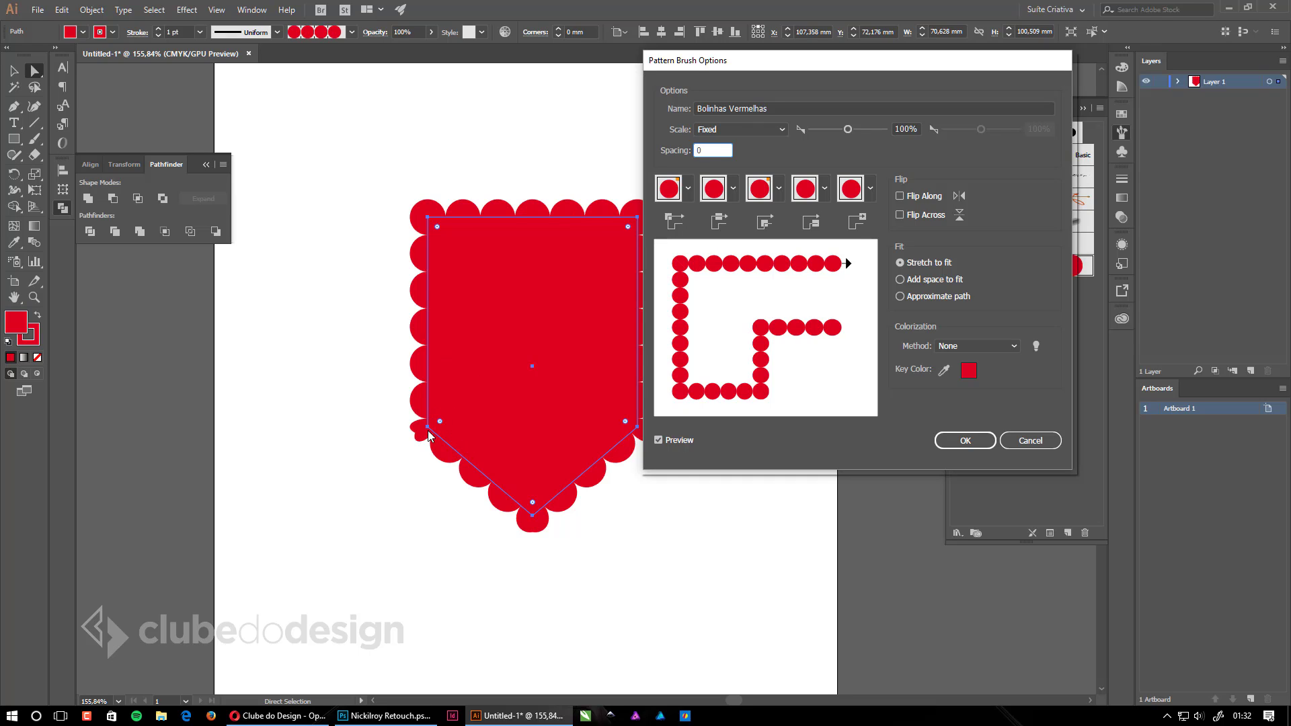
click(965, 440)
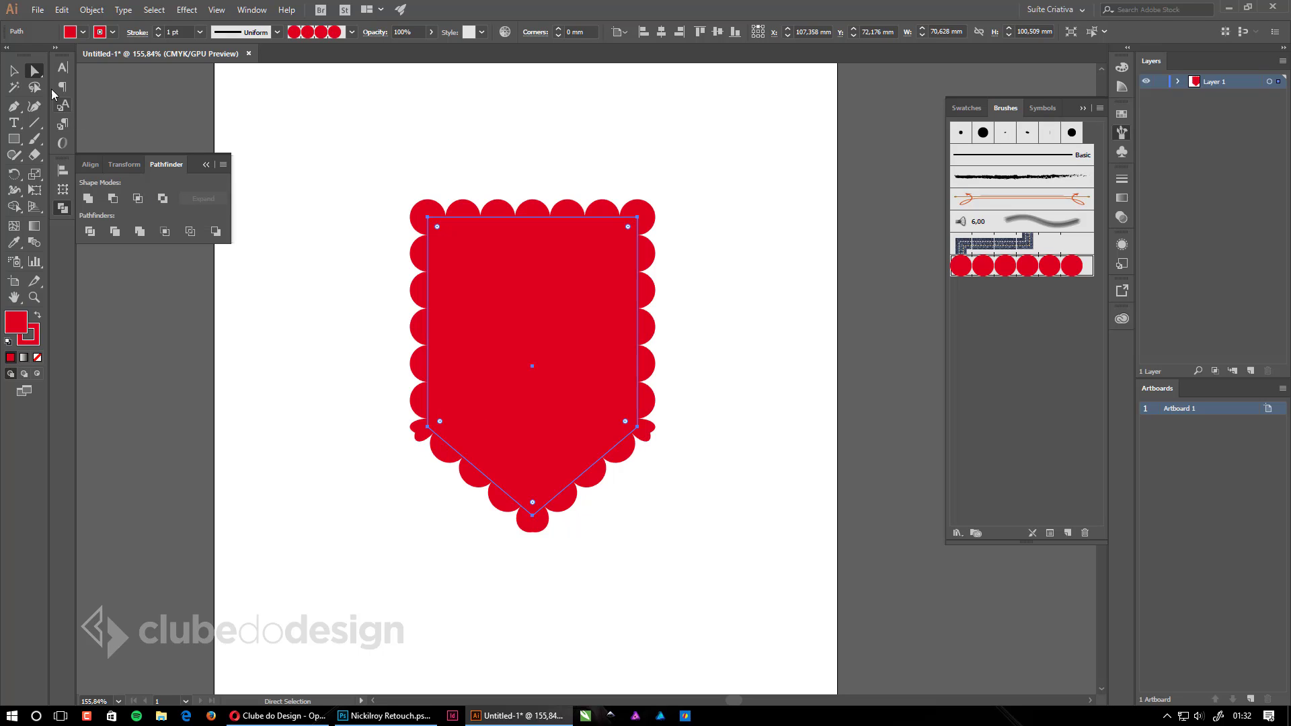
Select the shield's two lower corner anchors and cut the path there.
drag(702, 447, 407, 435)
drag(361, 394, 715, 457)
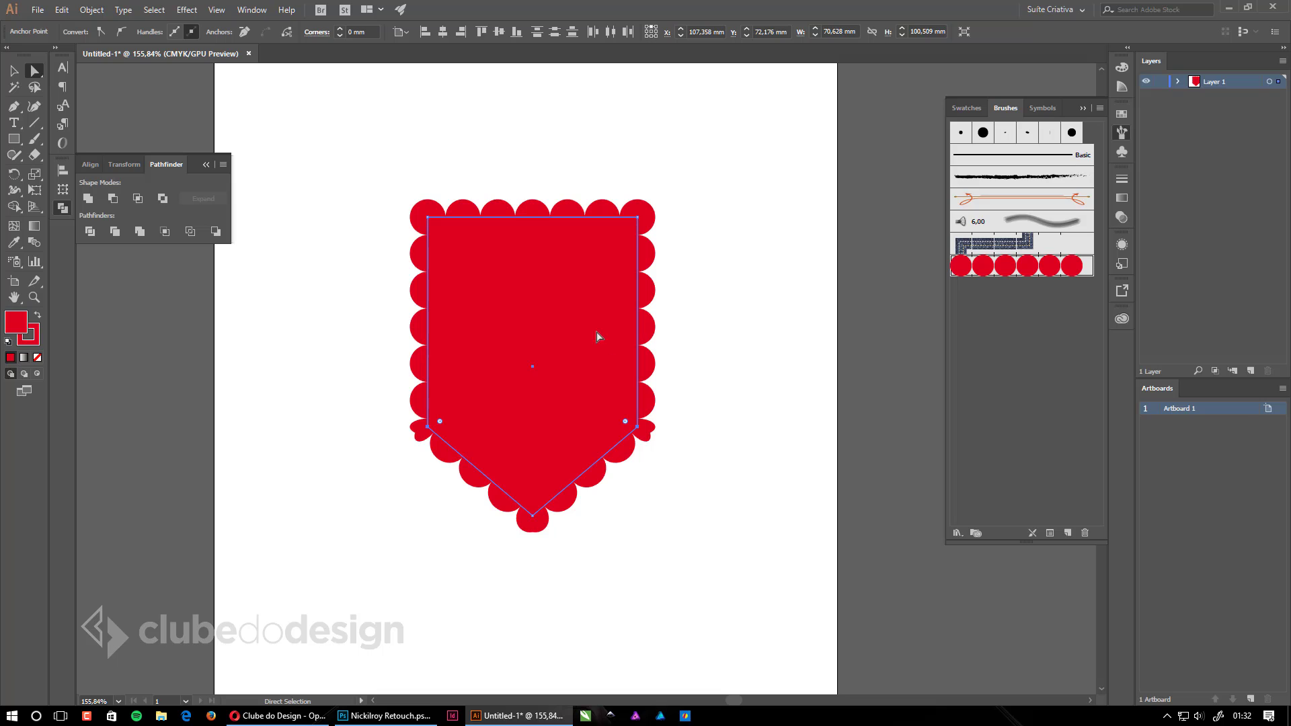
click(284, 36)
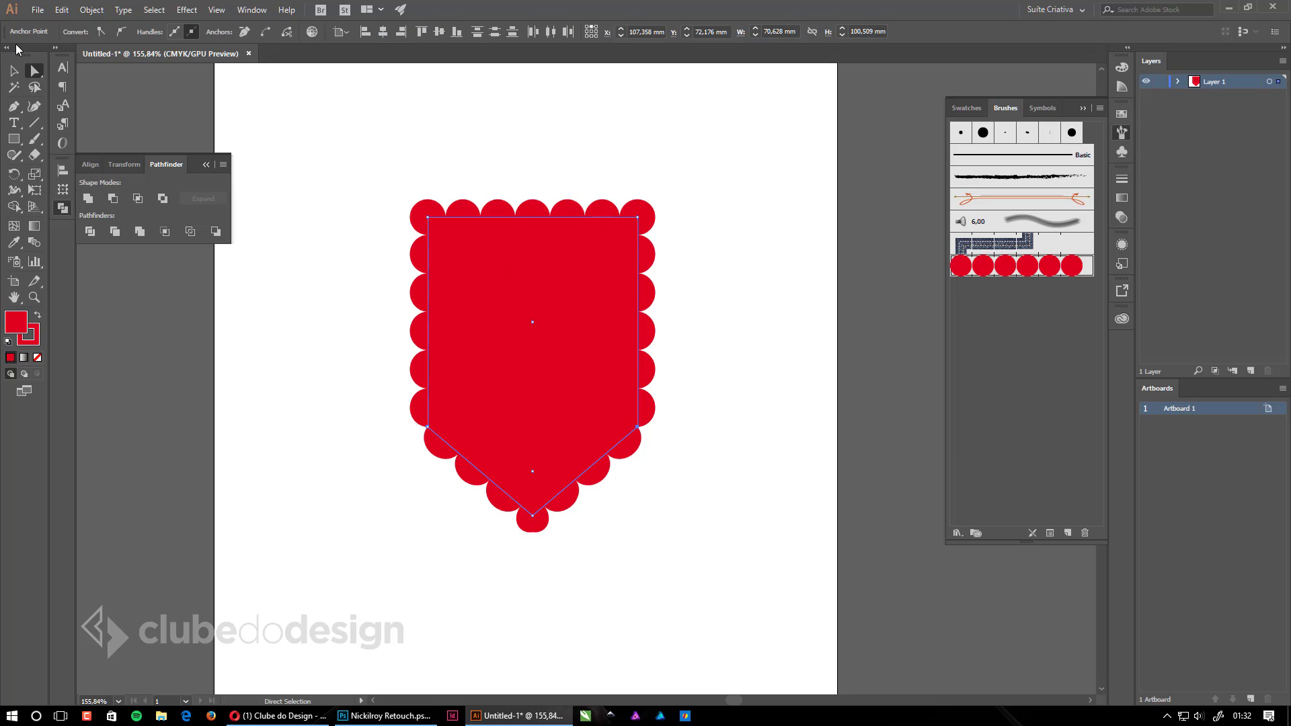
Test-move the square top and pointed bottom apart, undo, then reselect both pieces.
click(13, 70)
drag(573, 291, 573, 205)
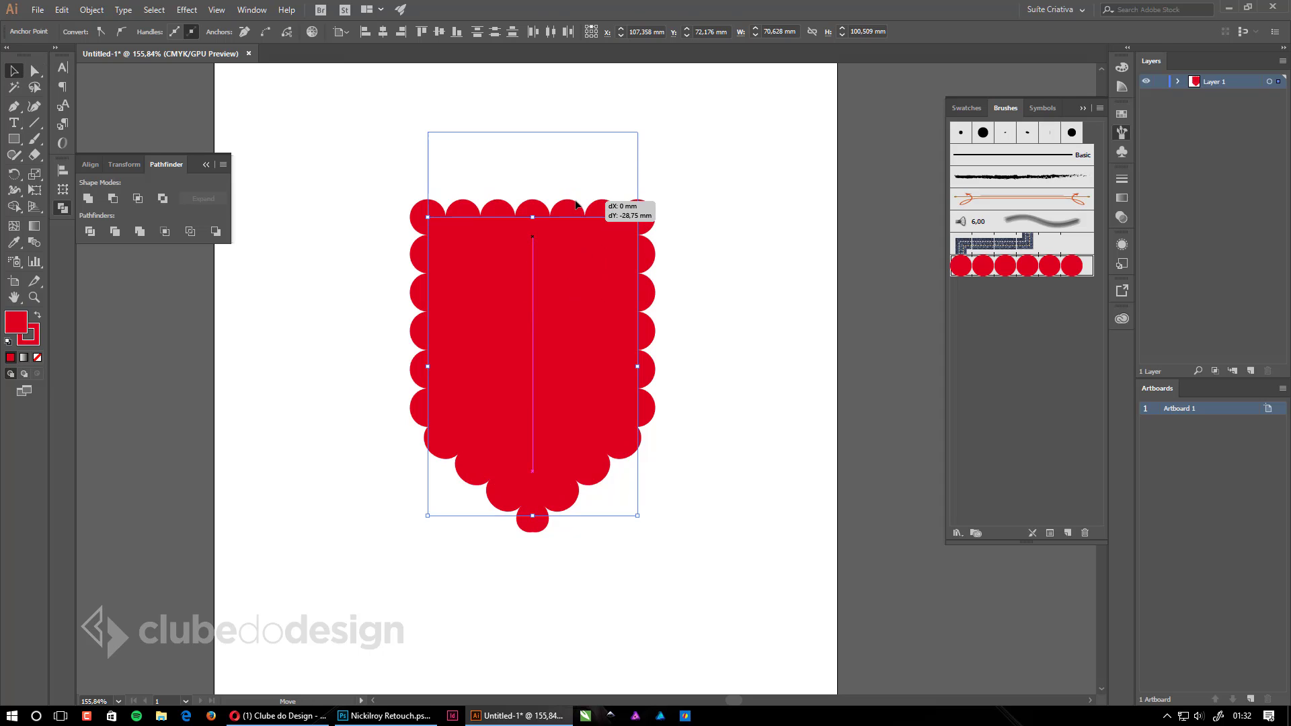
drag(591, 461, 587, 516)
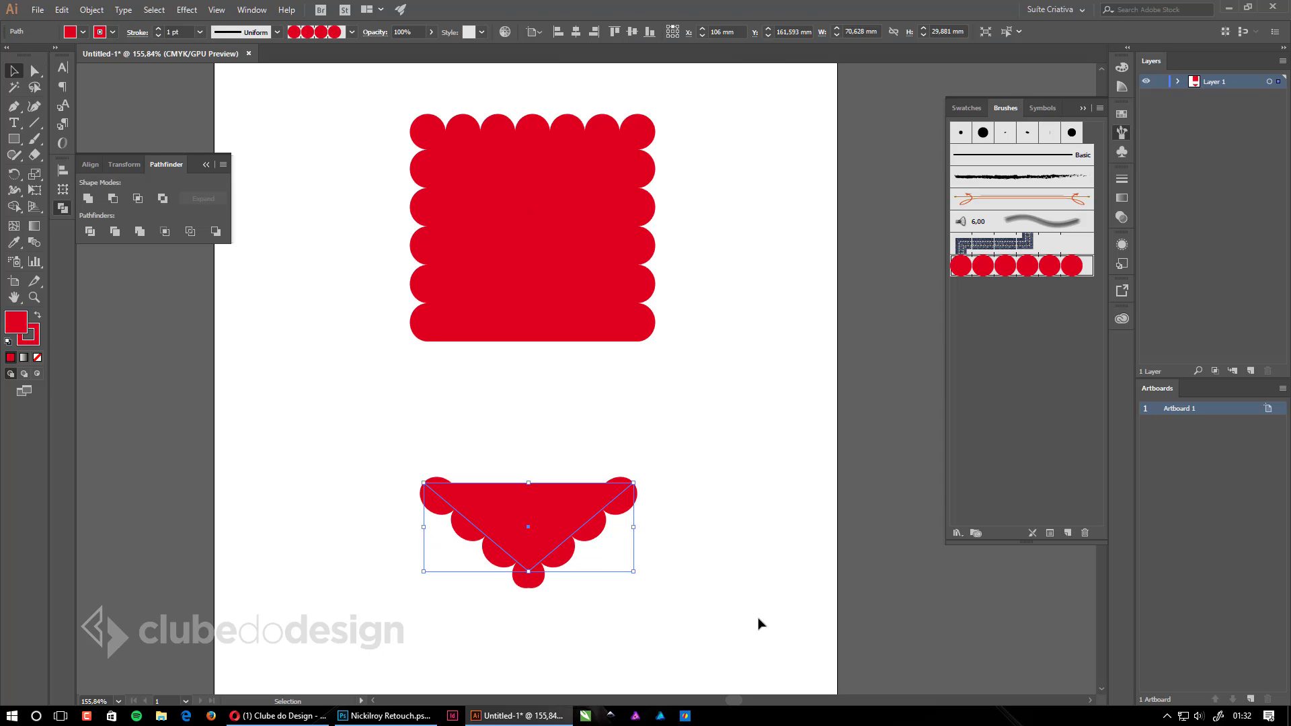
key(ctrl+z)
key(ctrl+z)
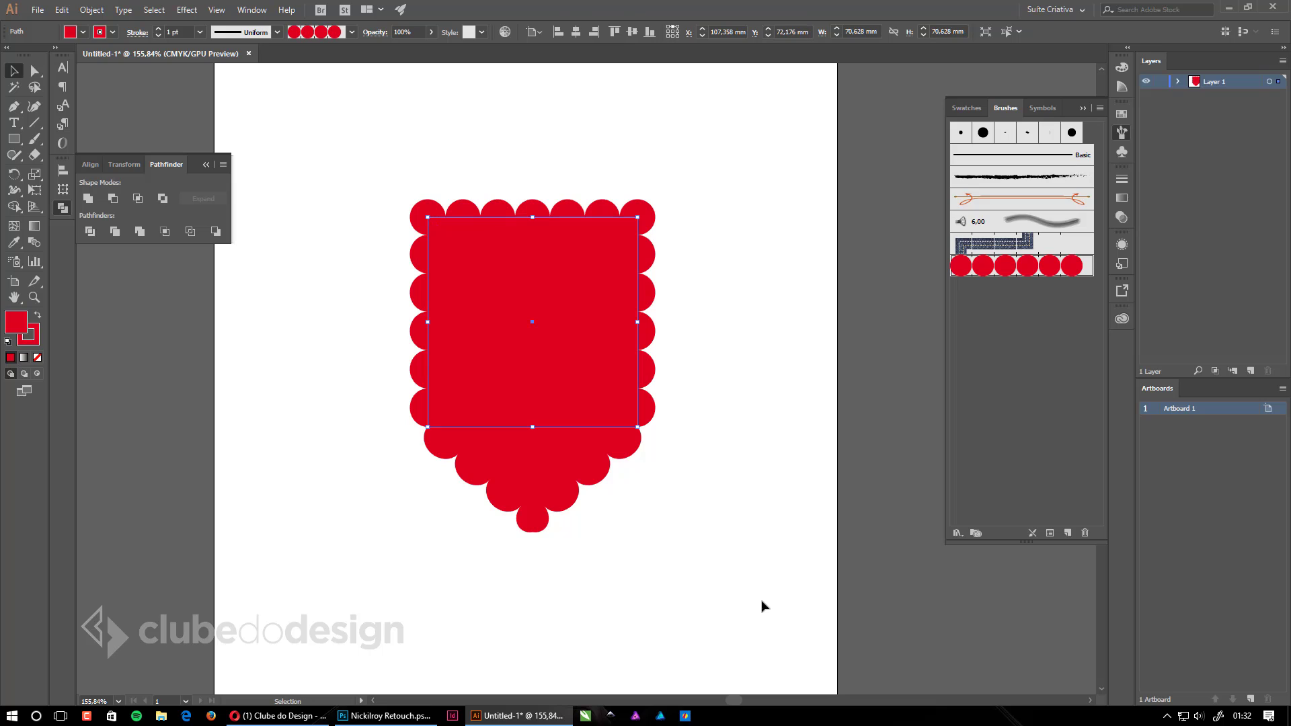
click(763, 605)
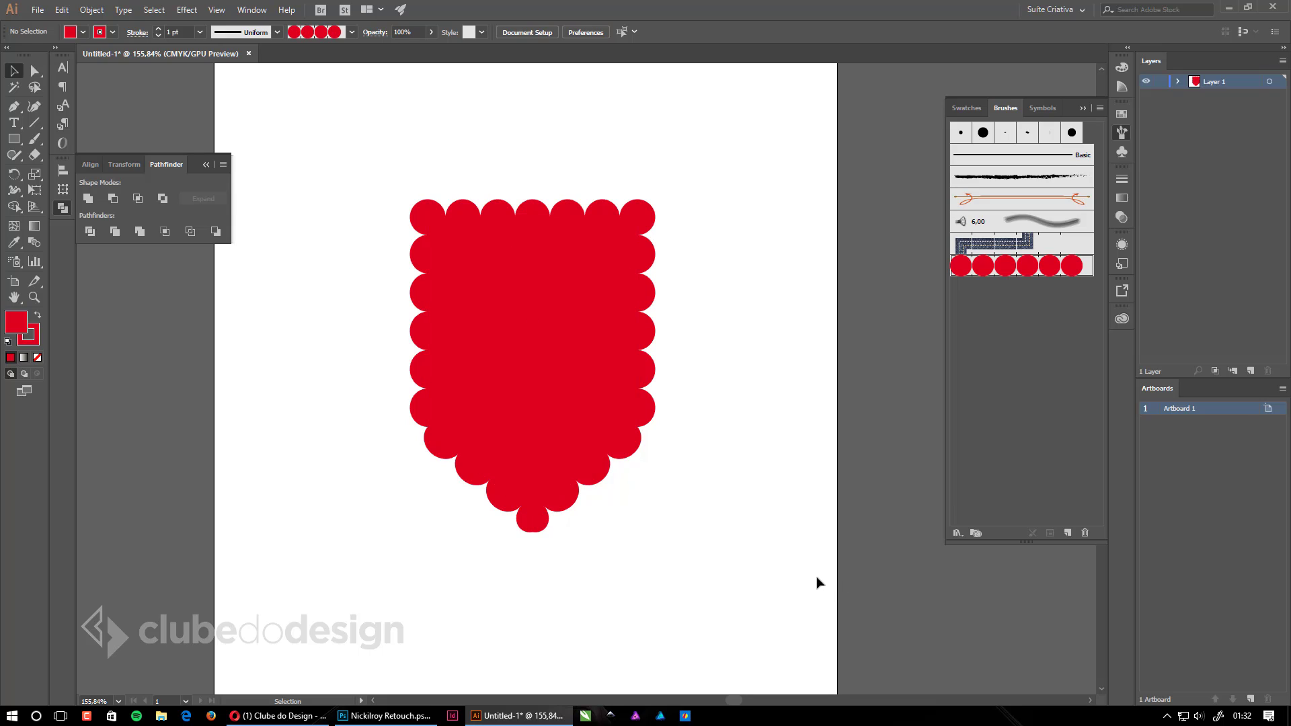
mouse_move(851, 542)
mouse_down()
mouse_move(521, 360)
mouse_move(369, 177)
mouse_up()
Rescale the Bolinhas Vermelhas pattern brush to 80% and apply it to existing strokes.
double_click(1040, 270)
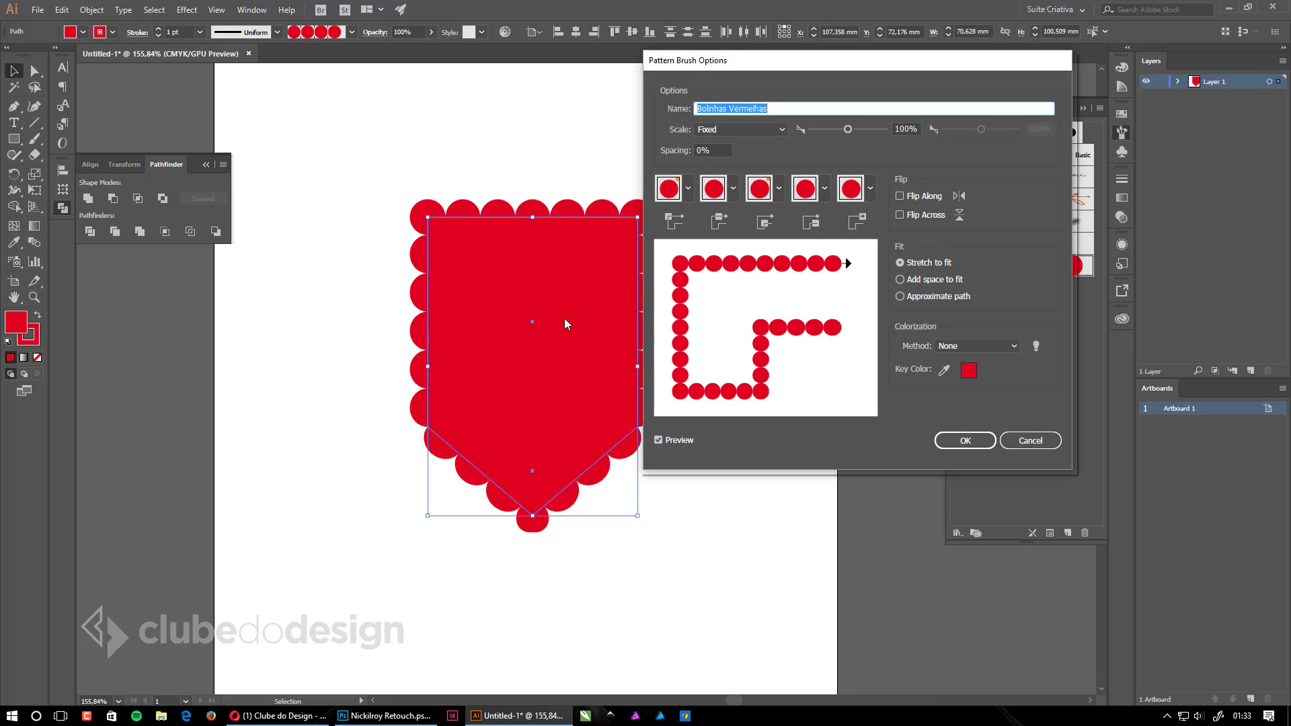
click(915, 128)
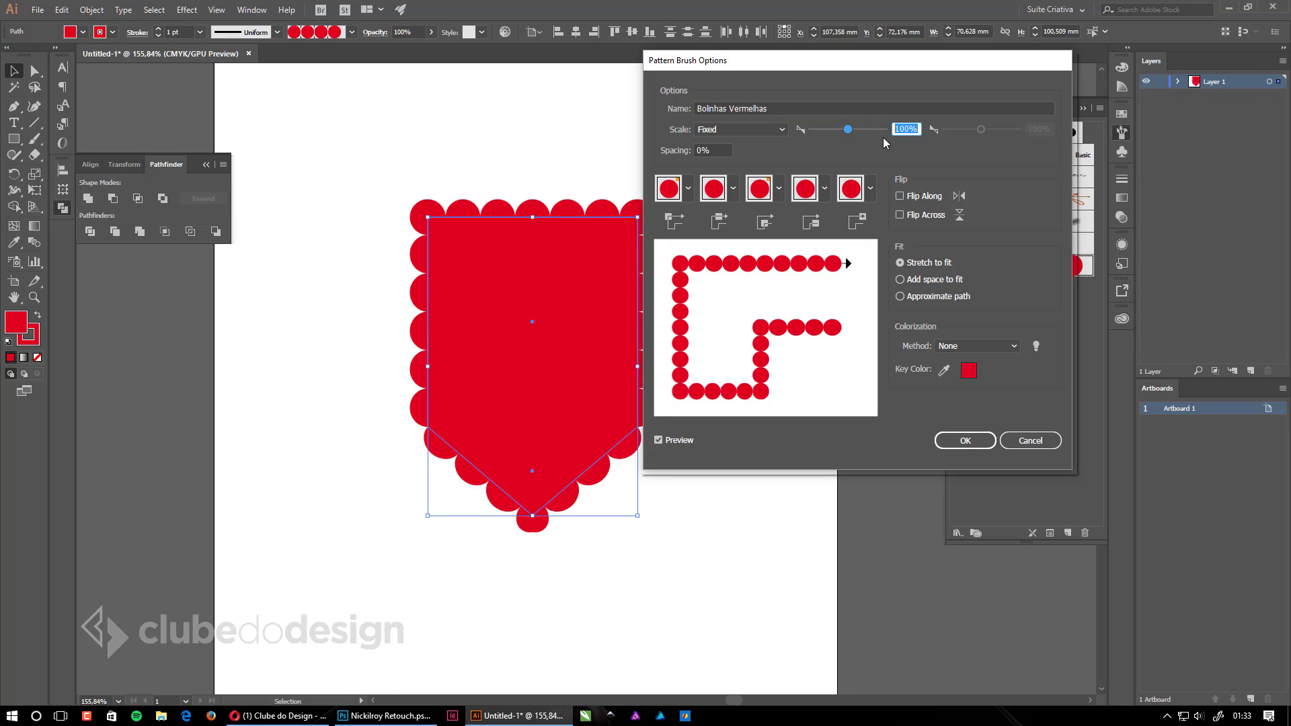
text(80)
click(722, 146)
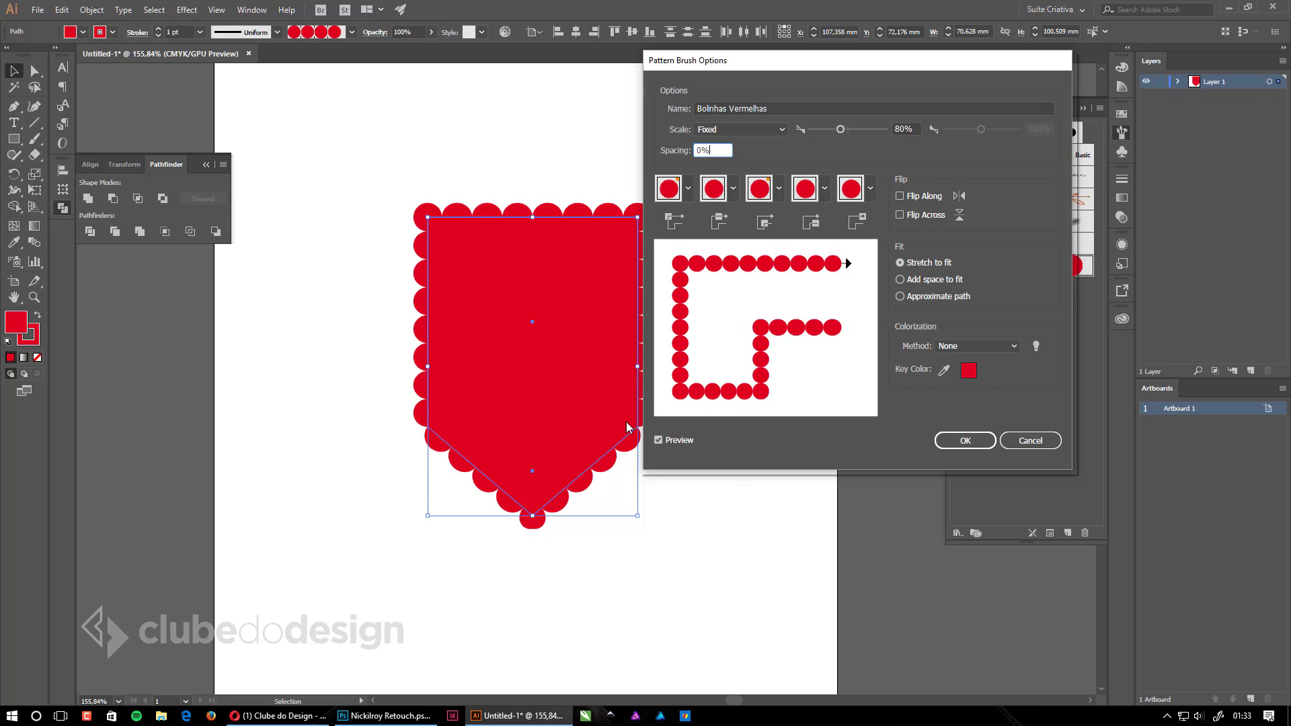
click(968, 446)
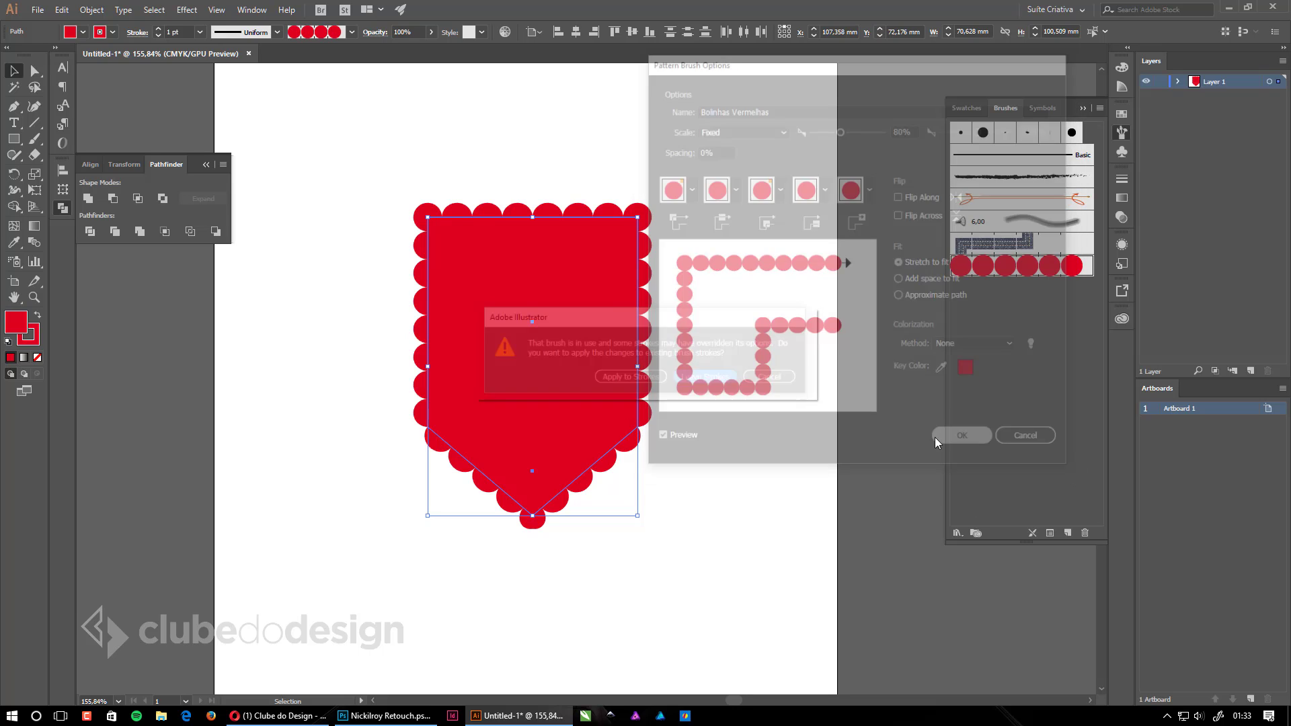
click(621, 379)
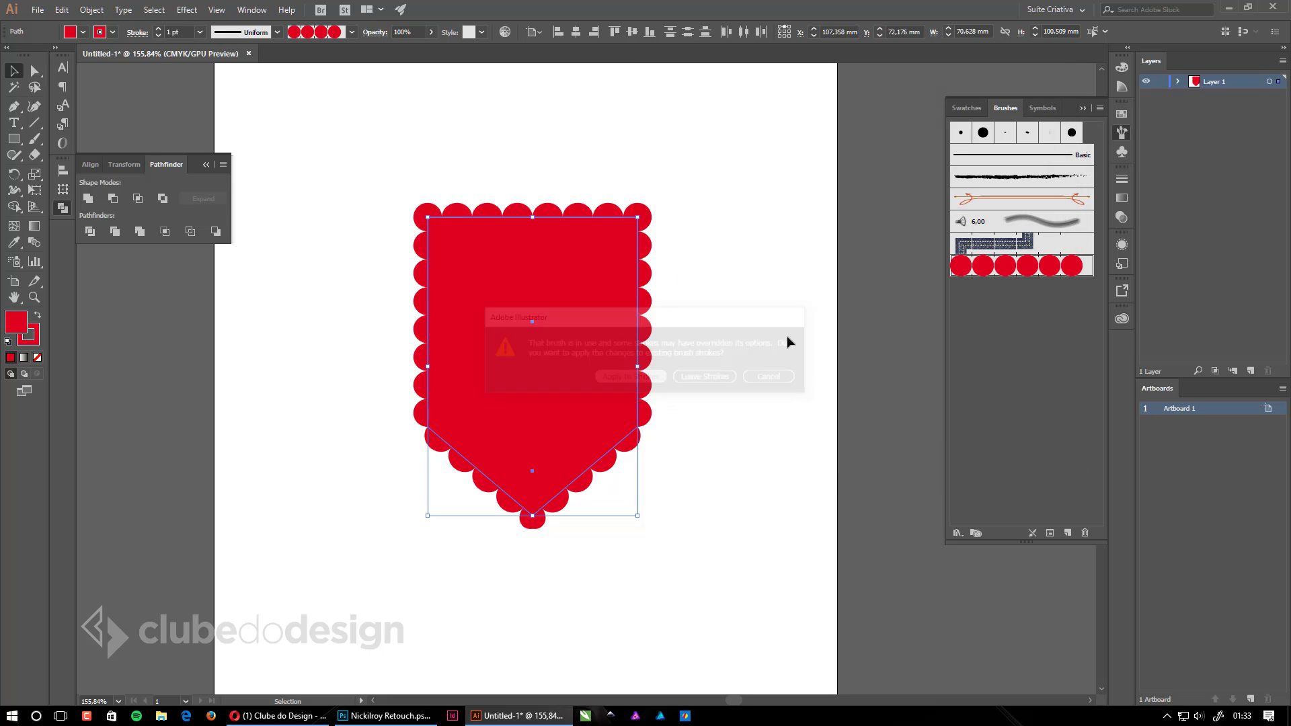
click(746, 349)
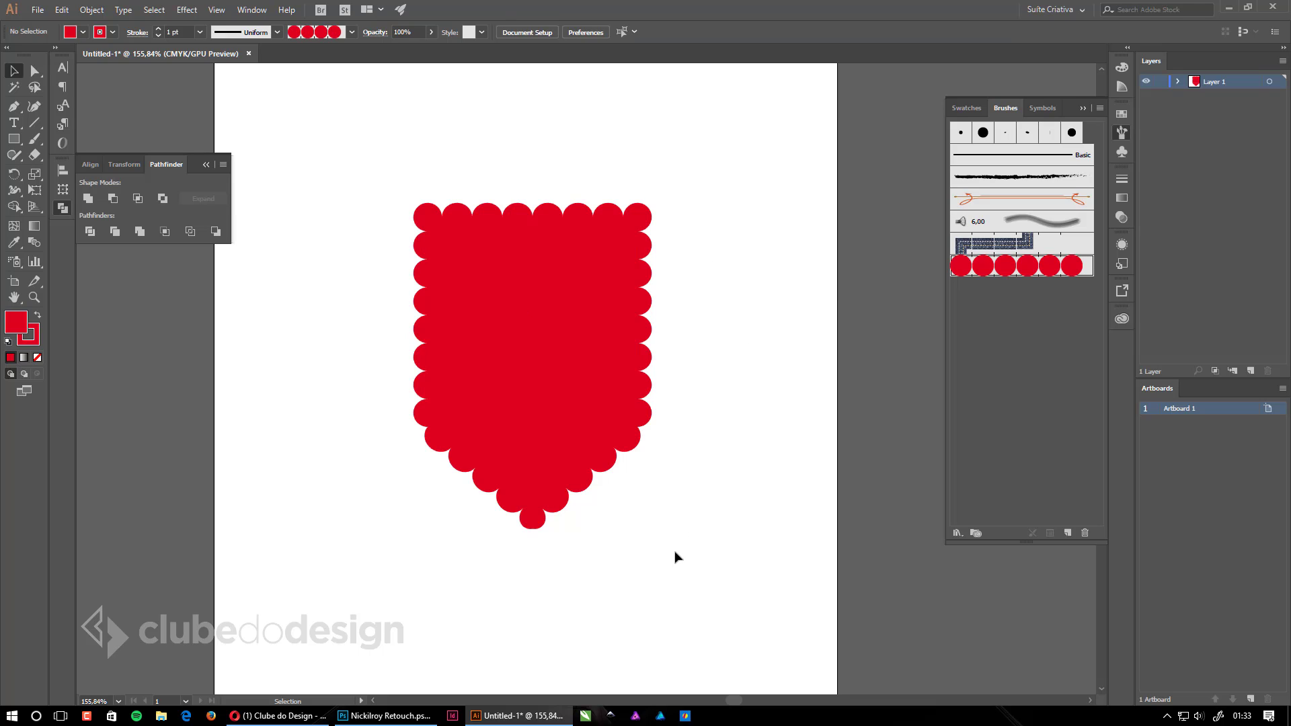
Raise the shield's bottom anchor a short distance for a blunter V tip, then deselect.
click(556, 496)
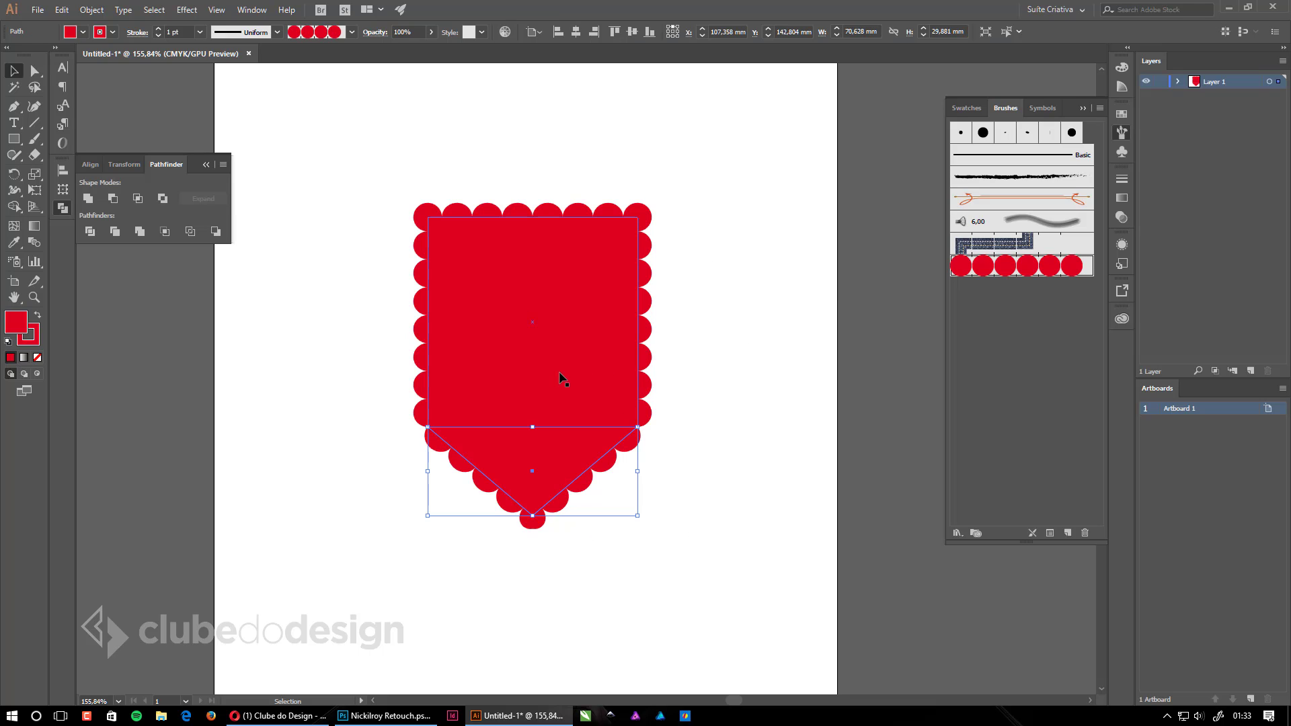
click(34, 70)
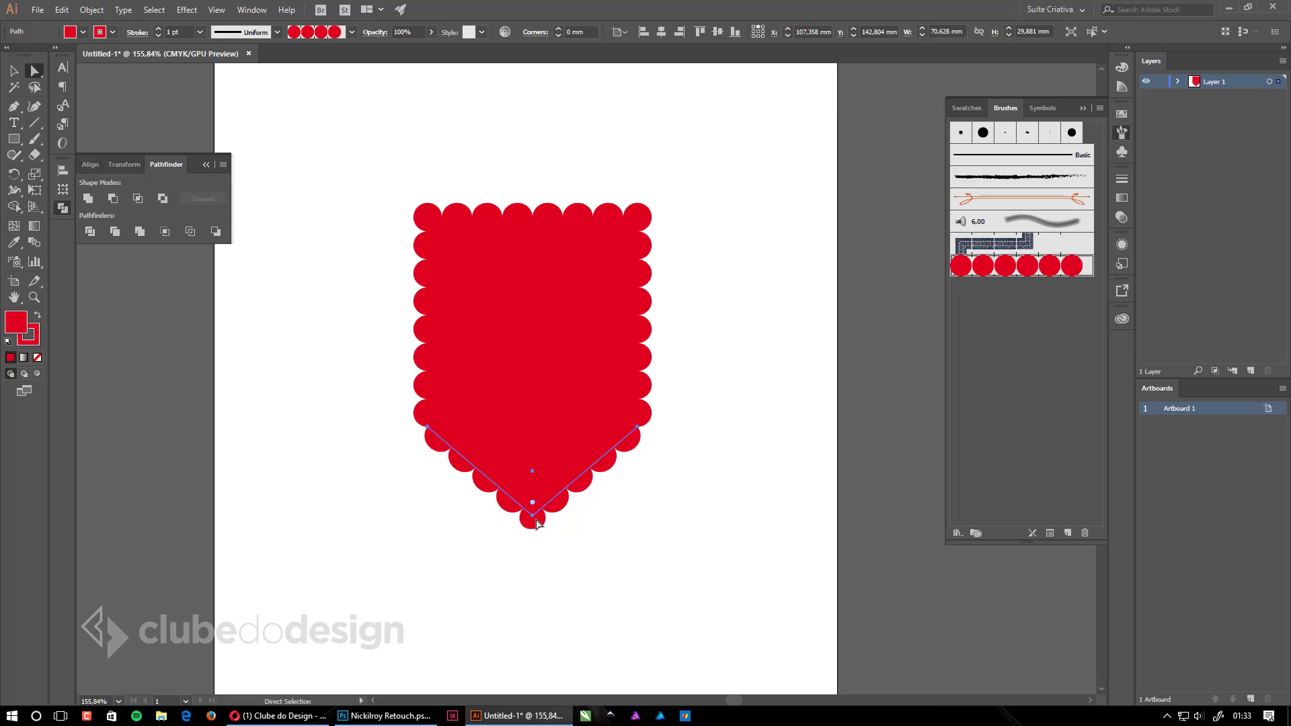
drag(536, 521, 532, 618)
key(ctrl+z)
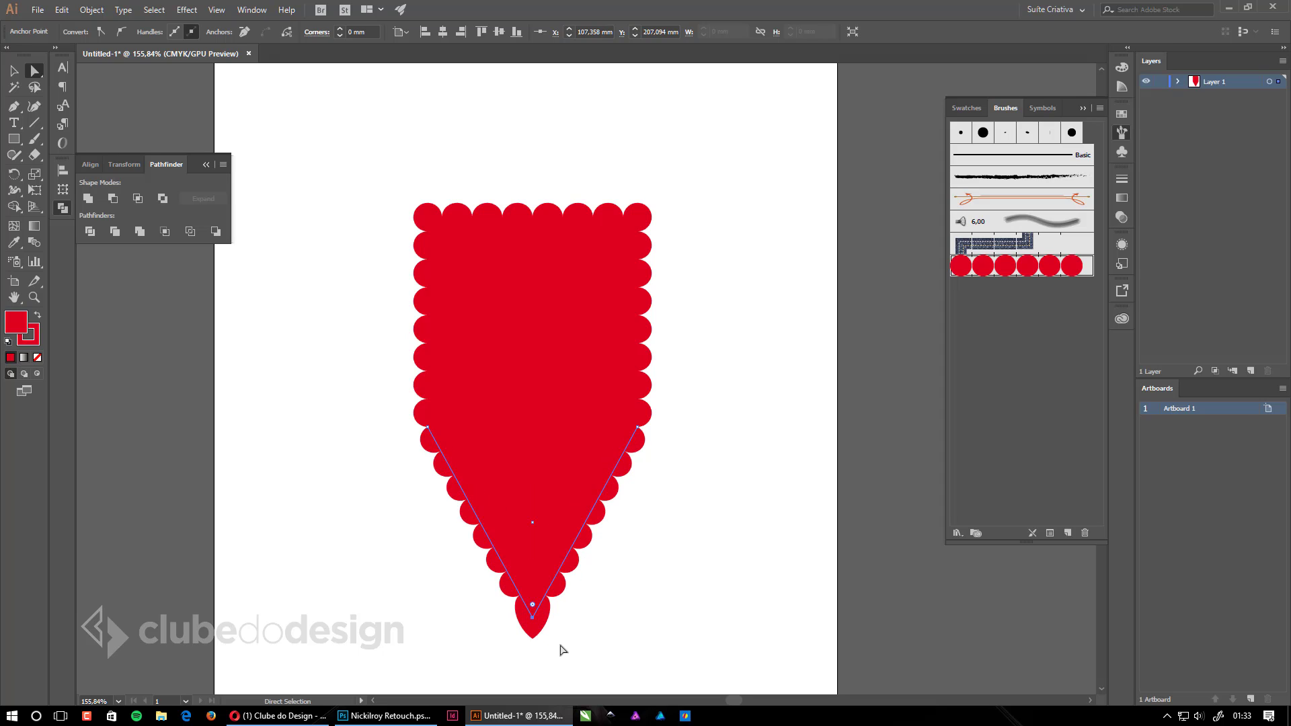
drag(536, 626, 536, 455)
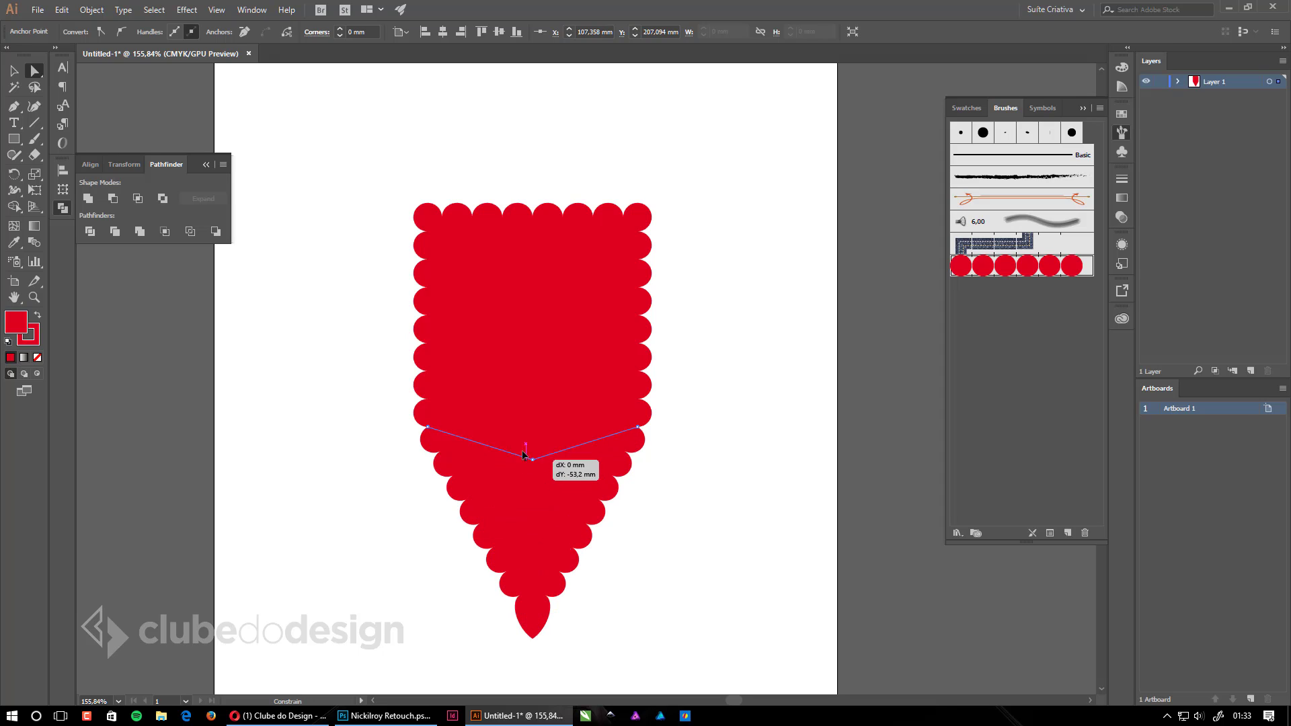
key(ctrl+z)
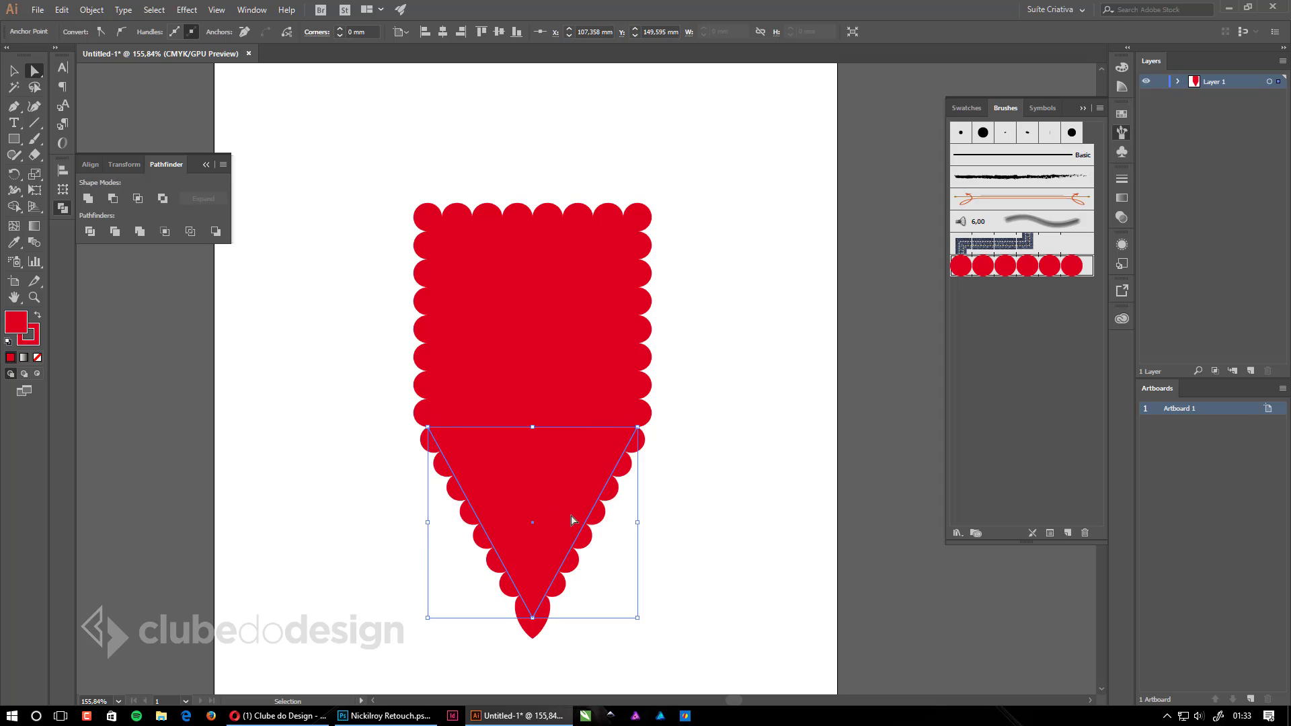
mouse_move(532, 617)
mouse_down()
mouse_move(530, 479)
mouse_move(531, 528)
mouse_up()
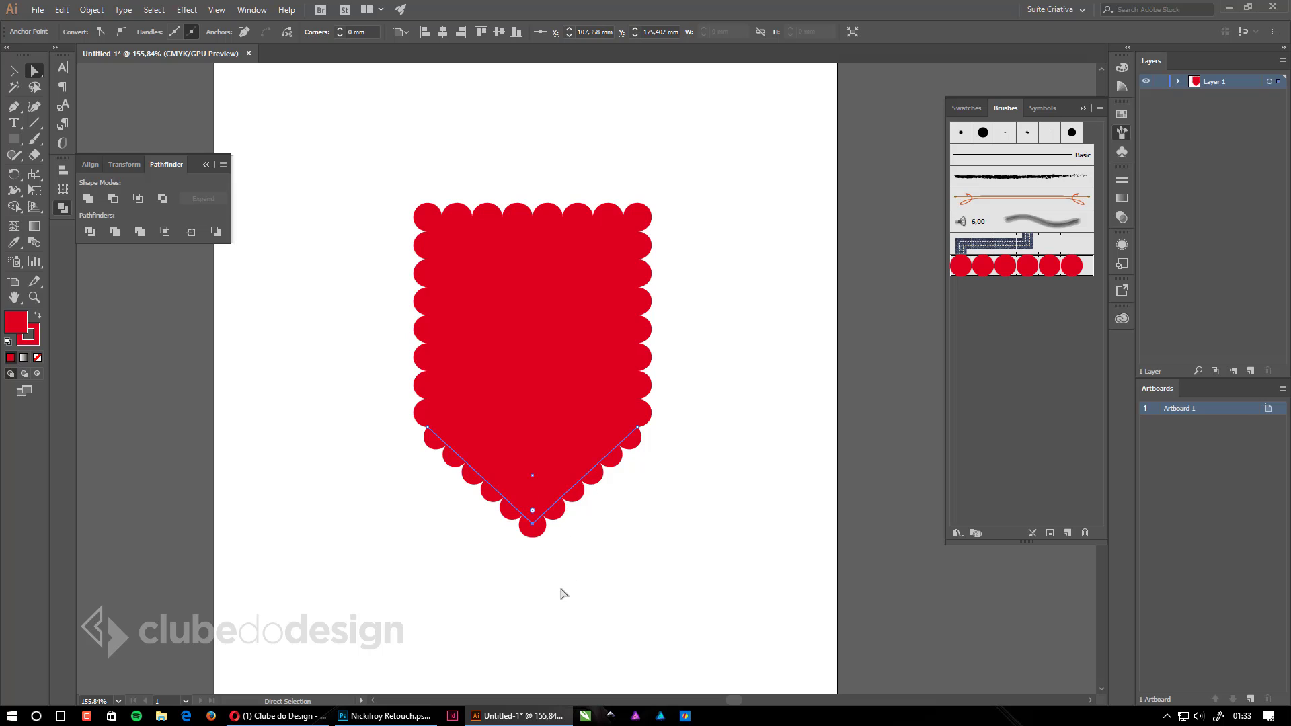
key(v)
click(728, 589)
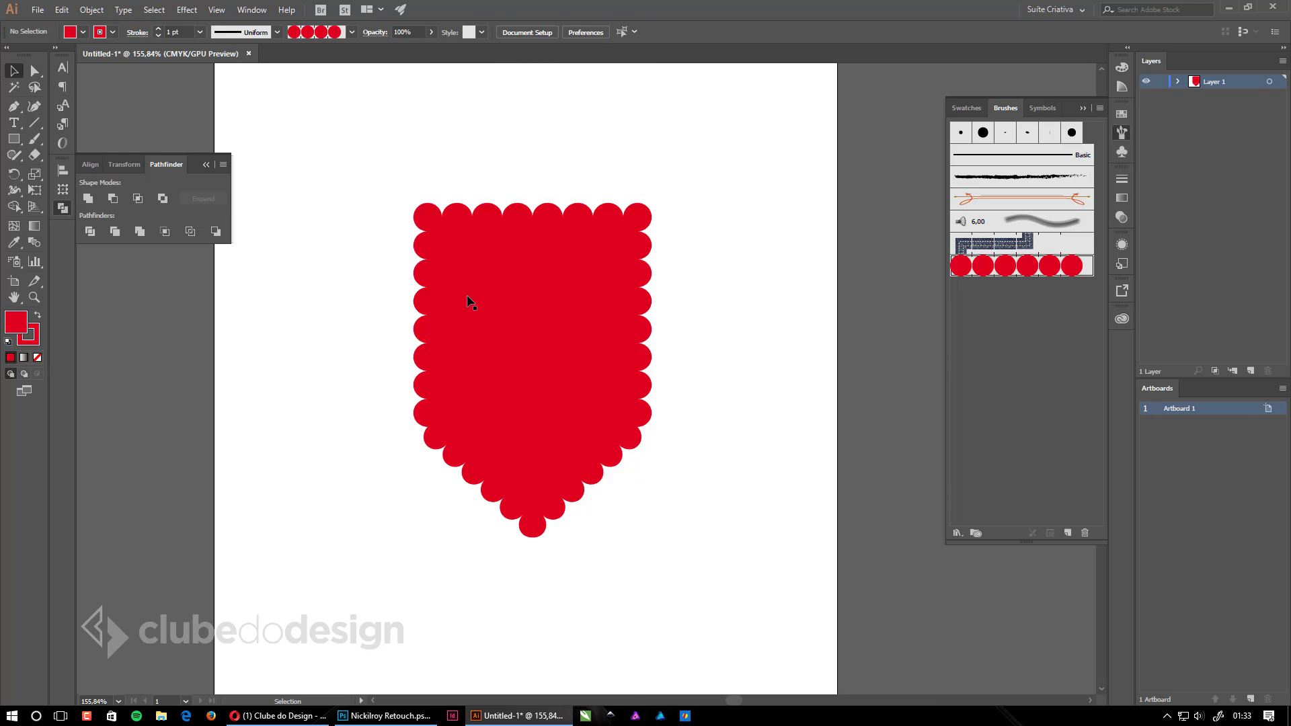
Draw a red-dot-edged square below the shield and a red-dot-edged circle above it.
key(ctrl+1)
drag(692, 420, 719, 420)
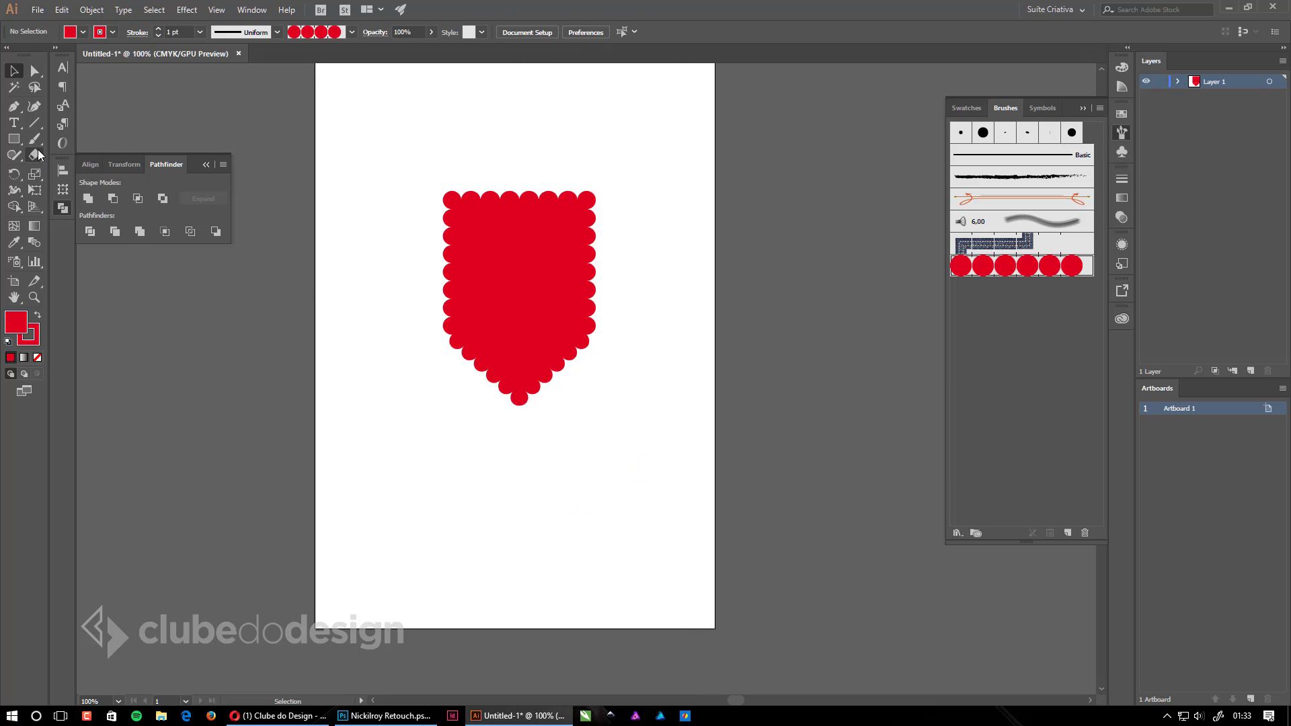
key(m)
drag(480, 455, 645, 620)
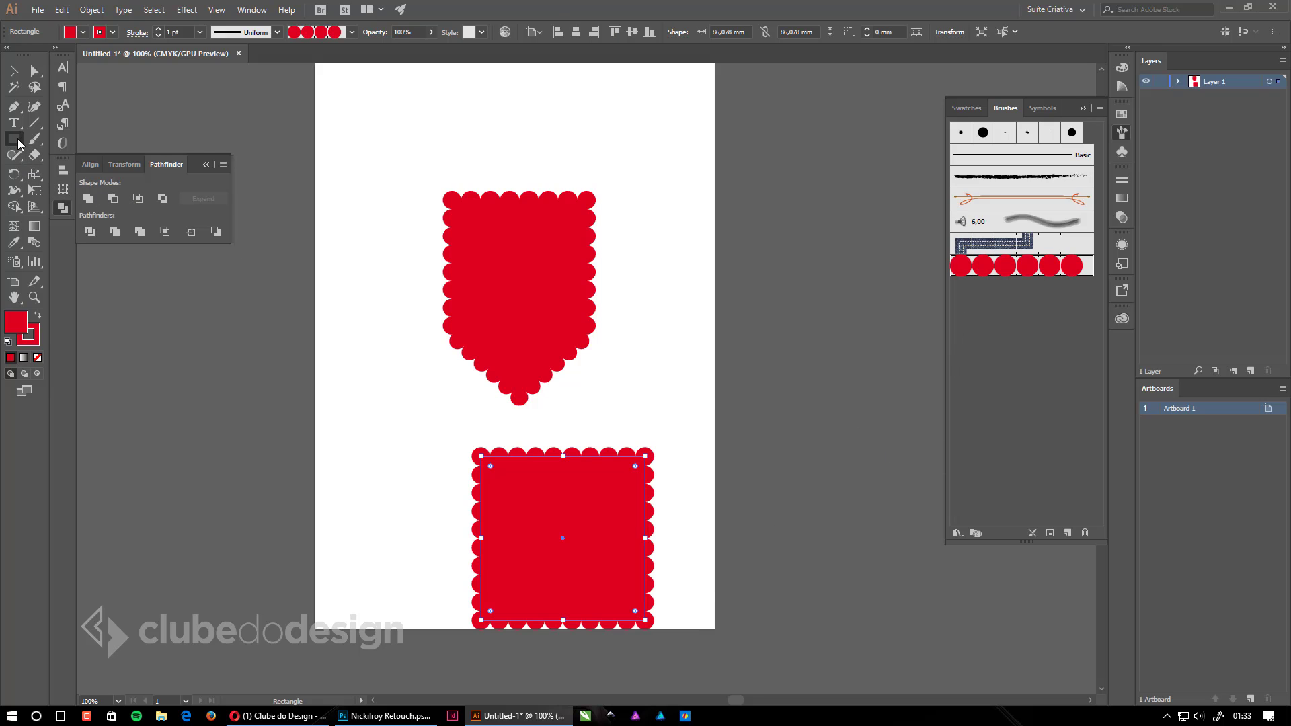
drag(19, 143, 68, 171)
mouse_move(391, 94)
mouse_down()
mouse_move(491, 155)
mouse_move(483, 186)
mouse_move(664, 142)
mouse_up()
click(1075, 266)
key(v)
click(778, 183)
Give the circle a green stroke colour from the Color panel spectrum.
scroll(642, 265, up, 1)
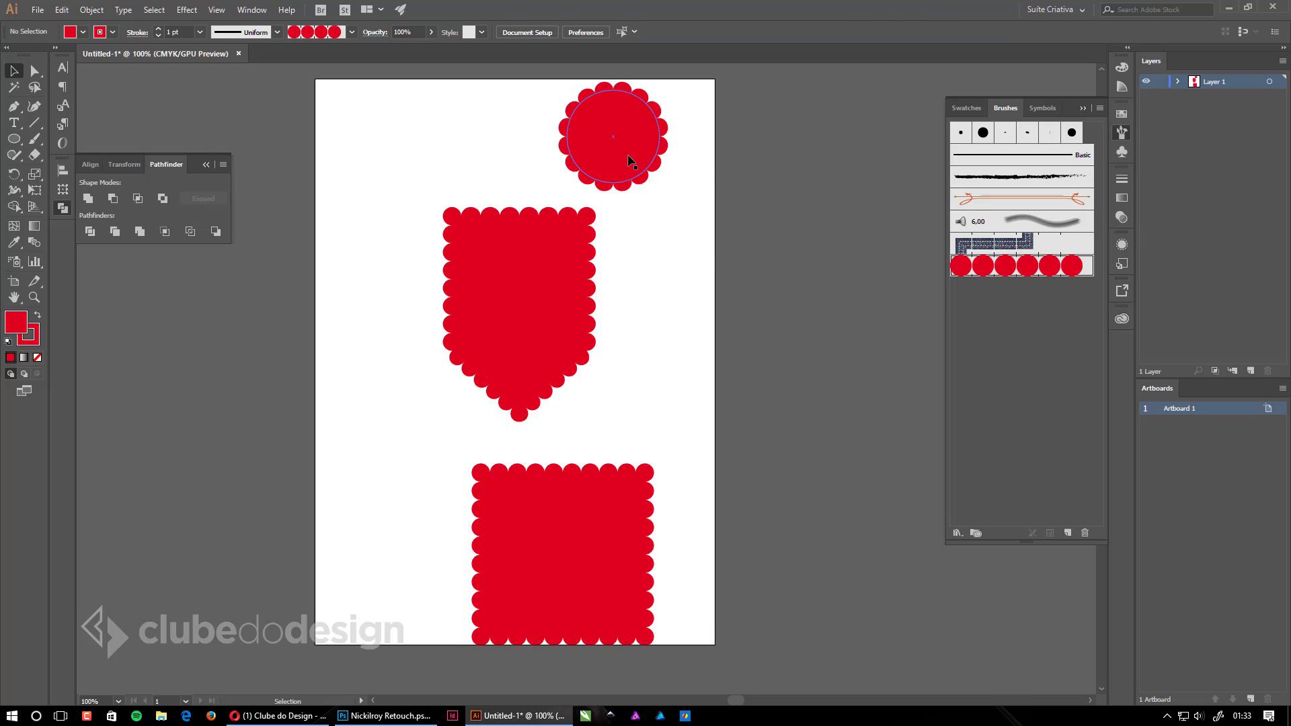
click(628, 159)
click(37, 341)
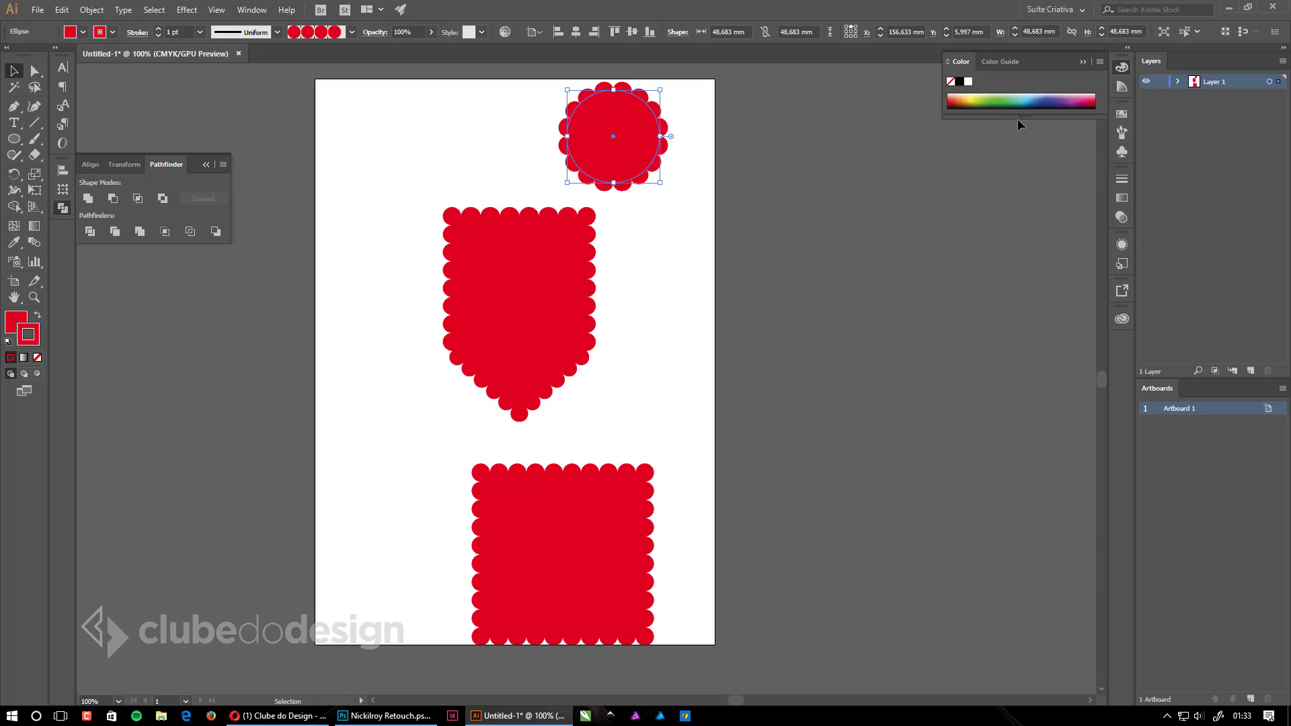
drag(1018, 123, 1015, 267)
click(993, 180)
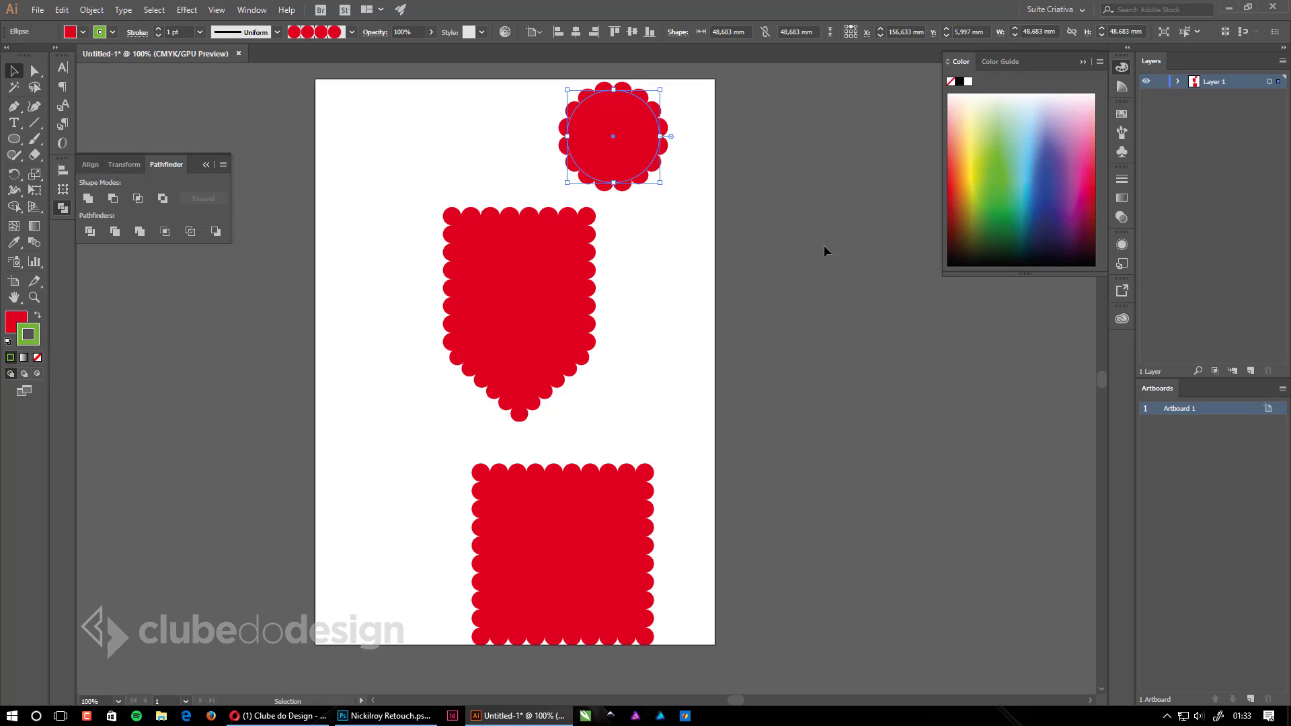
click(925, 375)
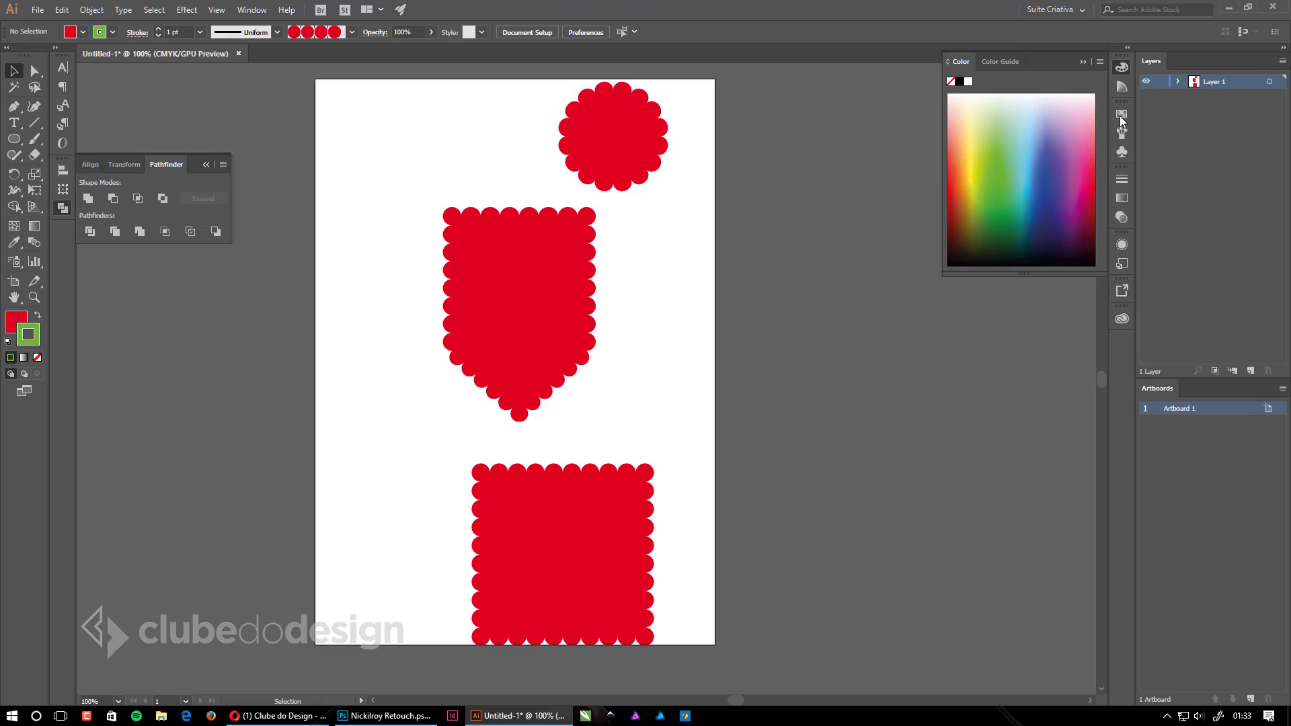
click(1120, 150)
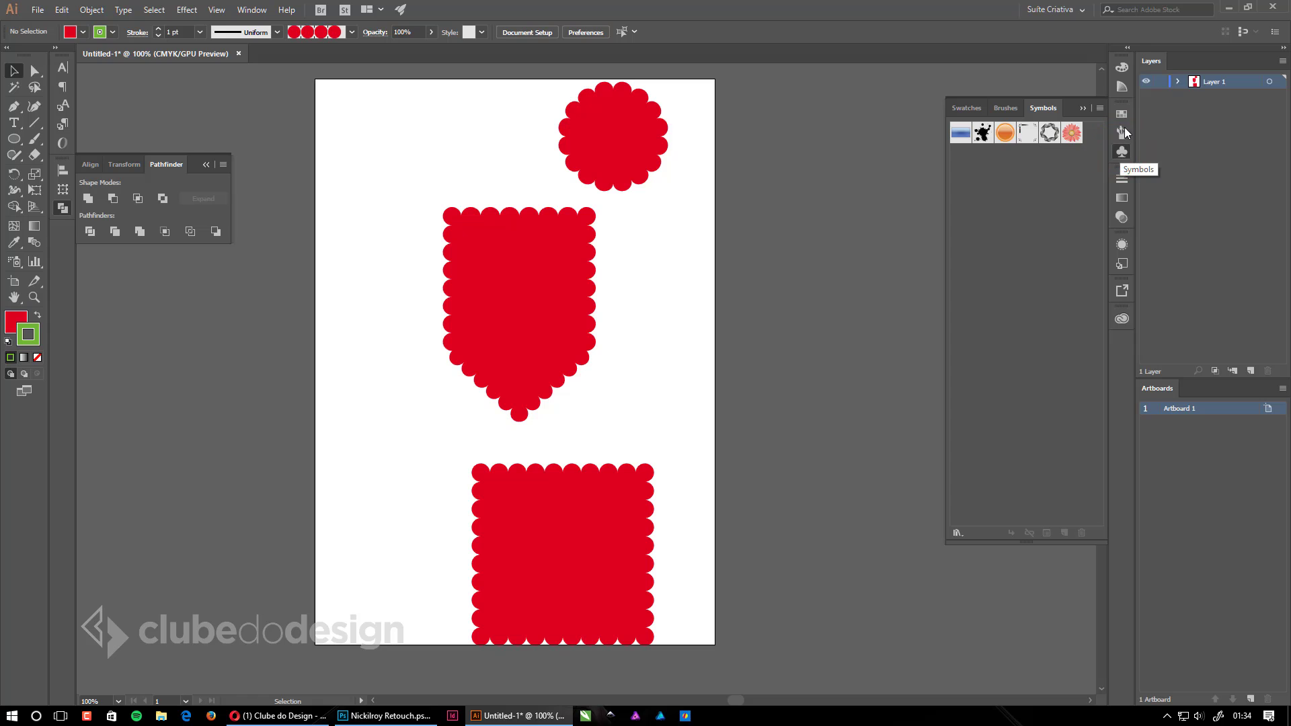
click(1121, 133)
Set the Bolinhas Vermelhas brush colorization to Tints and apply it to existing strokes.
double_click(1005, 265)
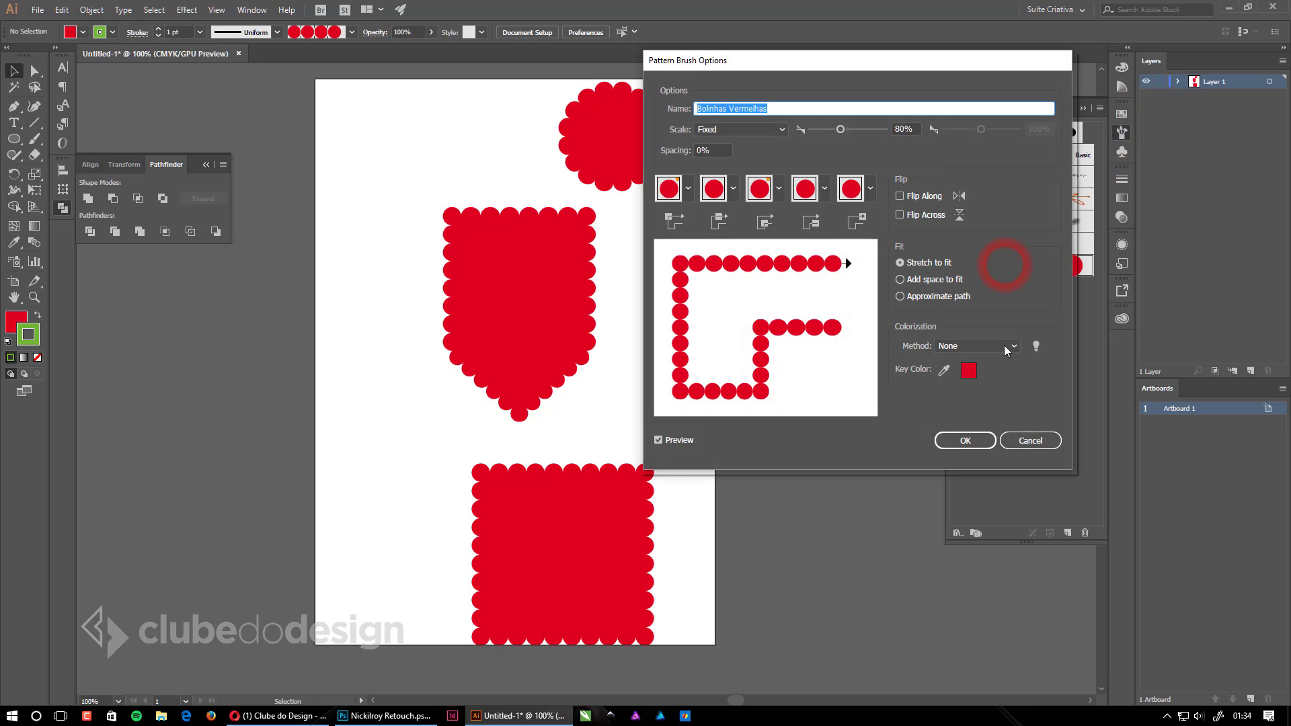
click(978, 345)
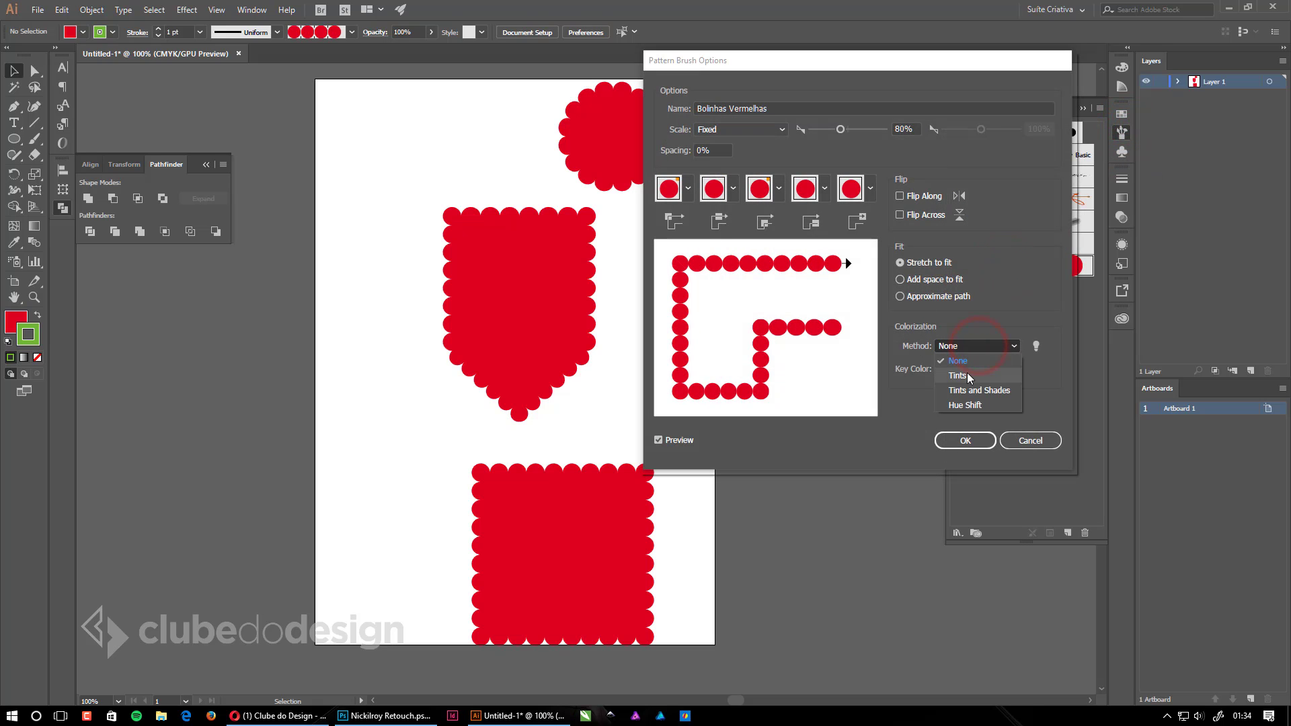
click(965, 389)
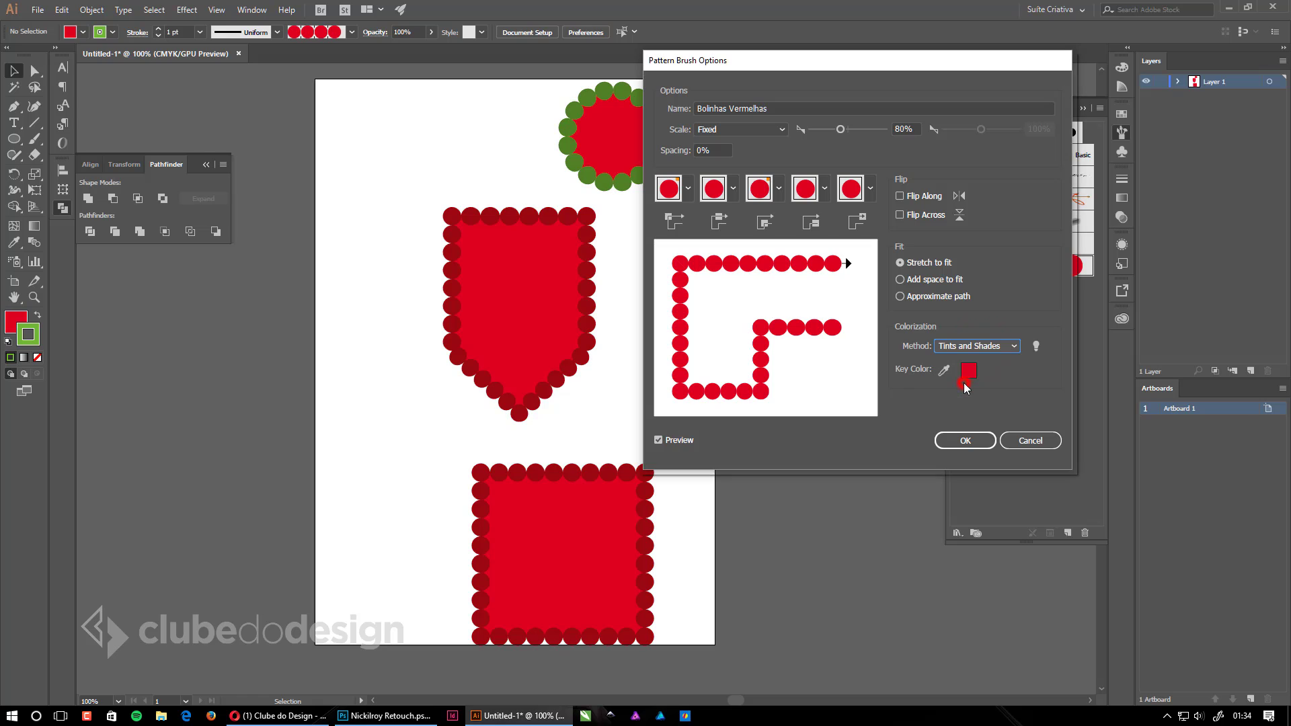
click(968, 345)
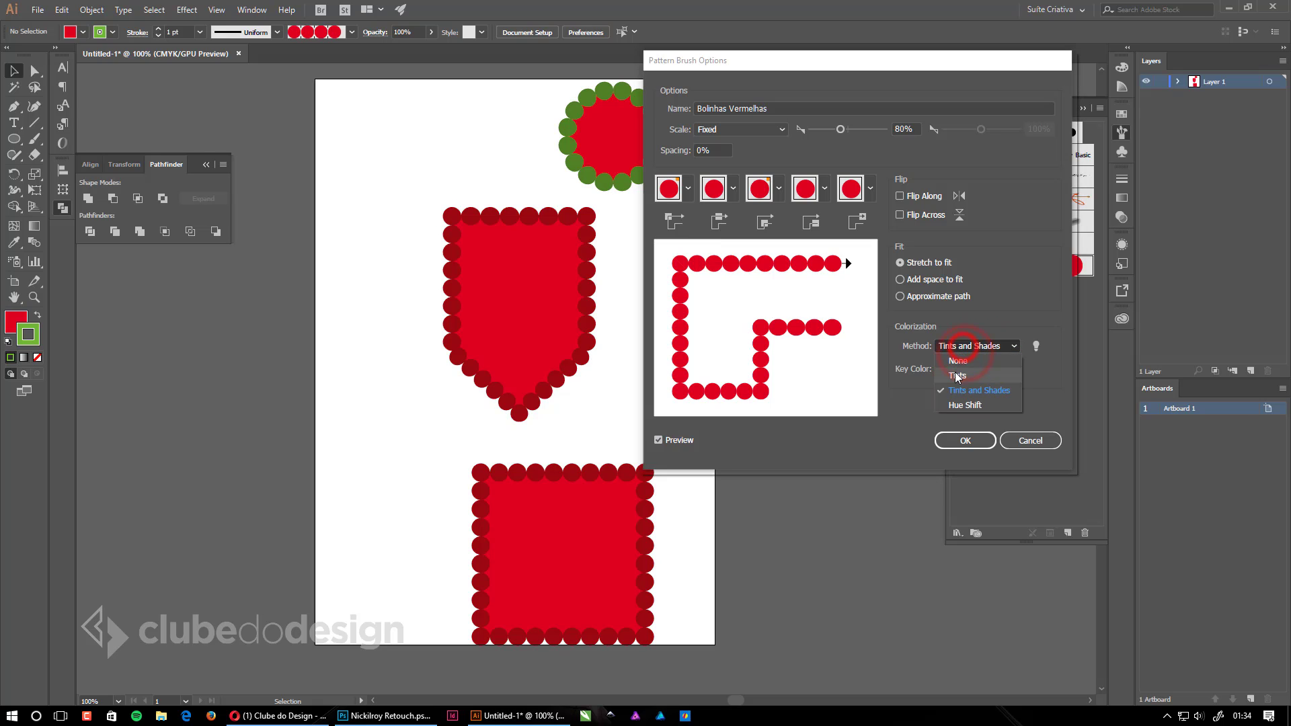
click(968, 440)
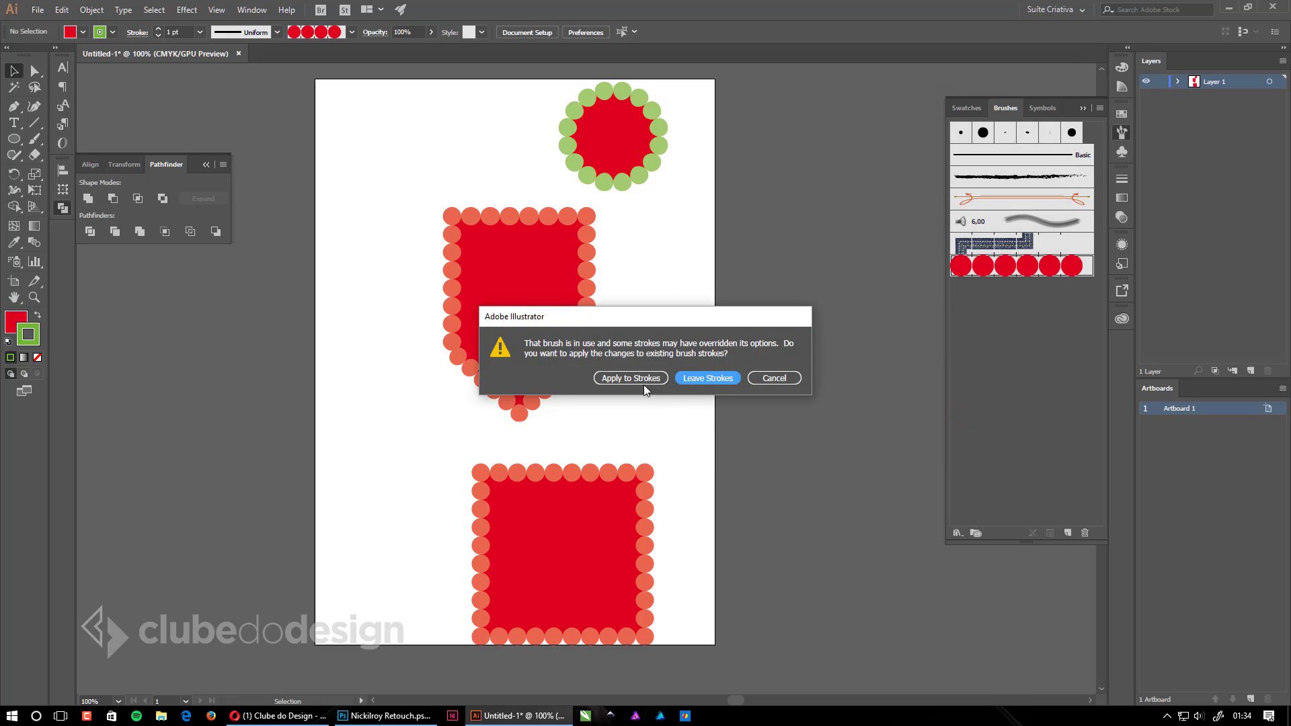
click(631, 378)
Try green and teal stroke swatches on the shield, settling back on red.
click(549, 277)
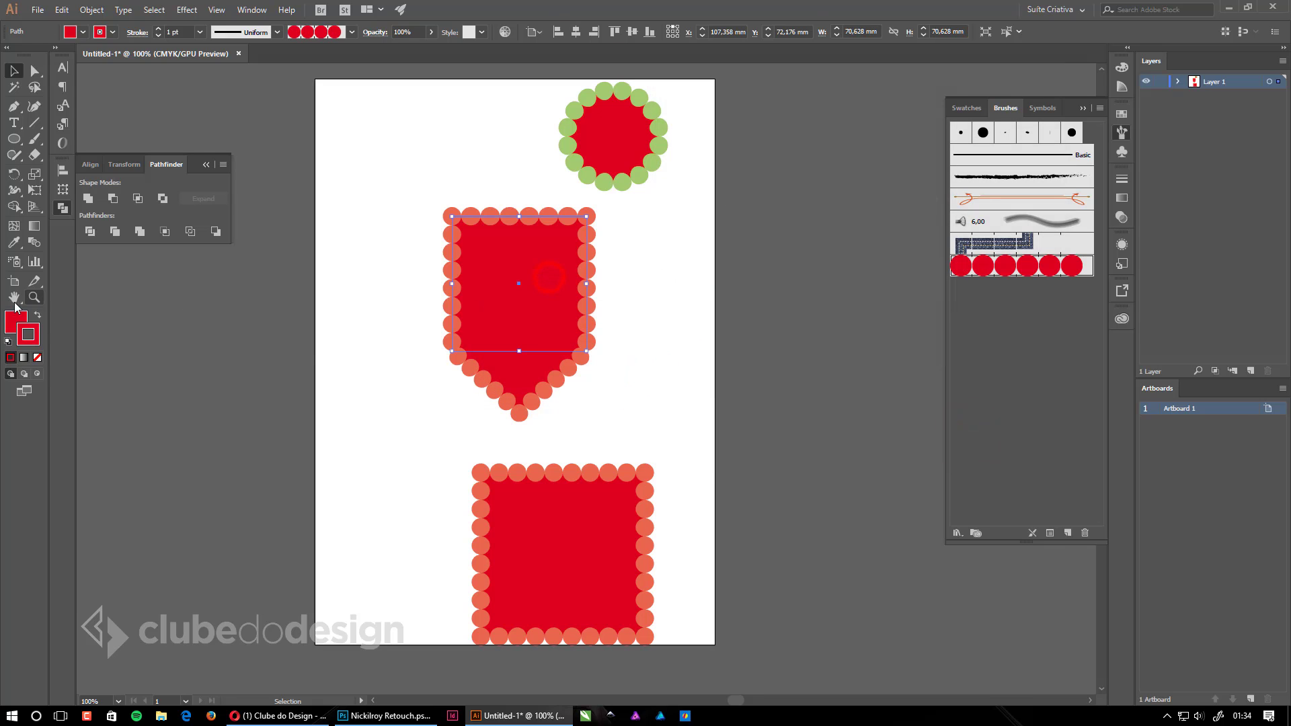
click(28, 334)
click(1121, 113)
click(1010, 149)
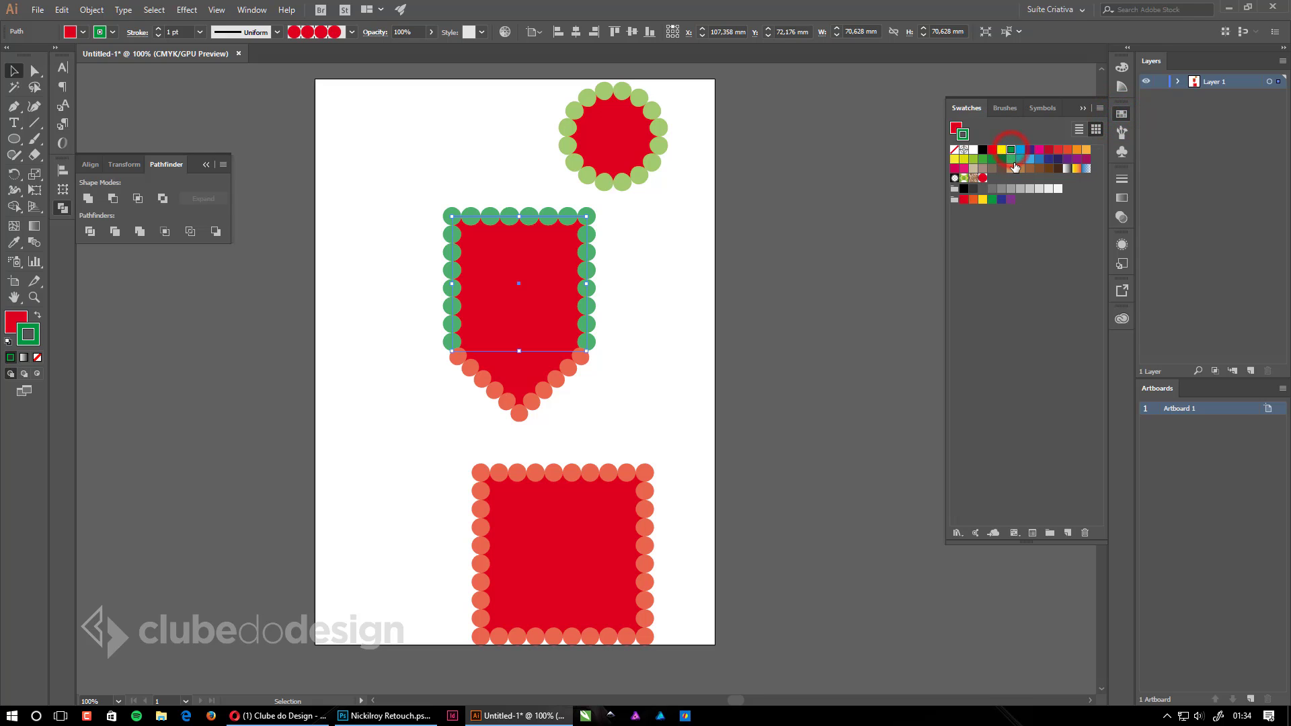
click(1010, 159)
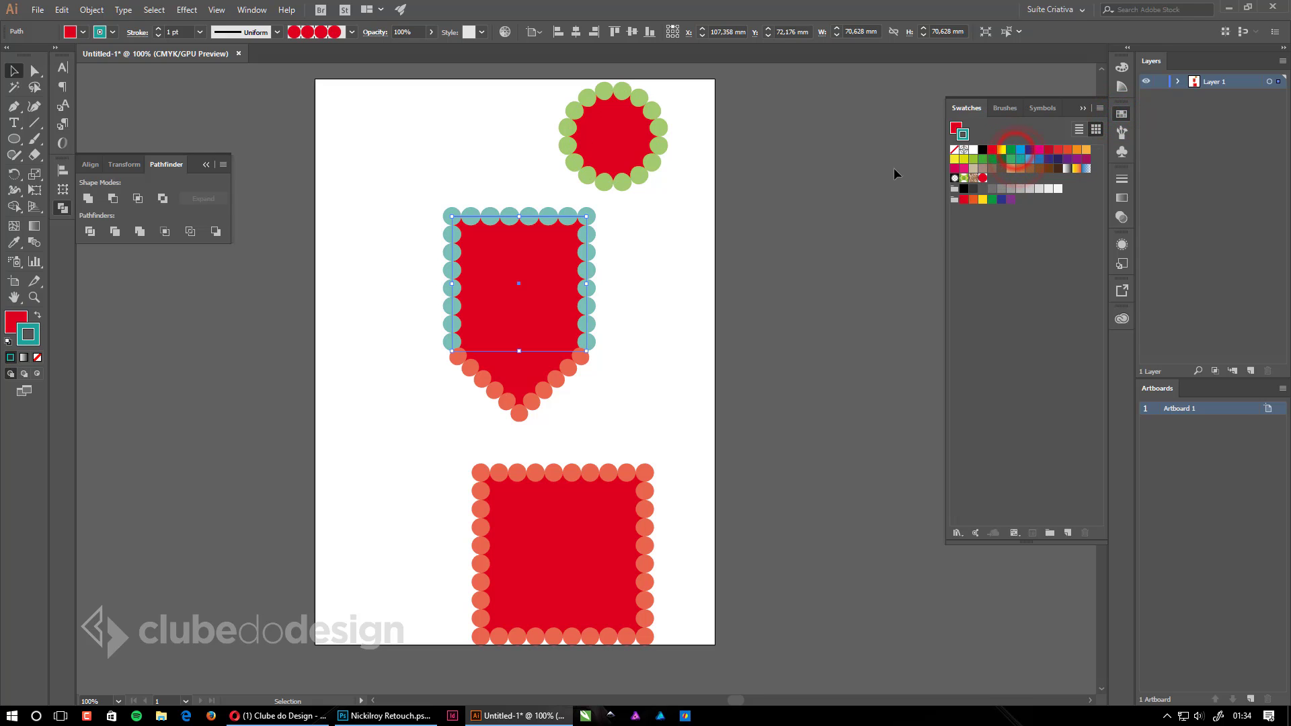
click(991, 150)
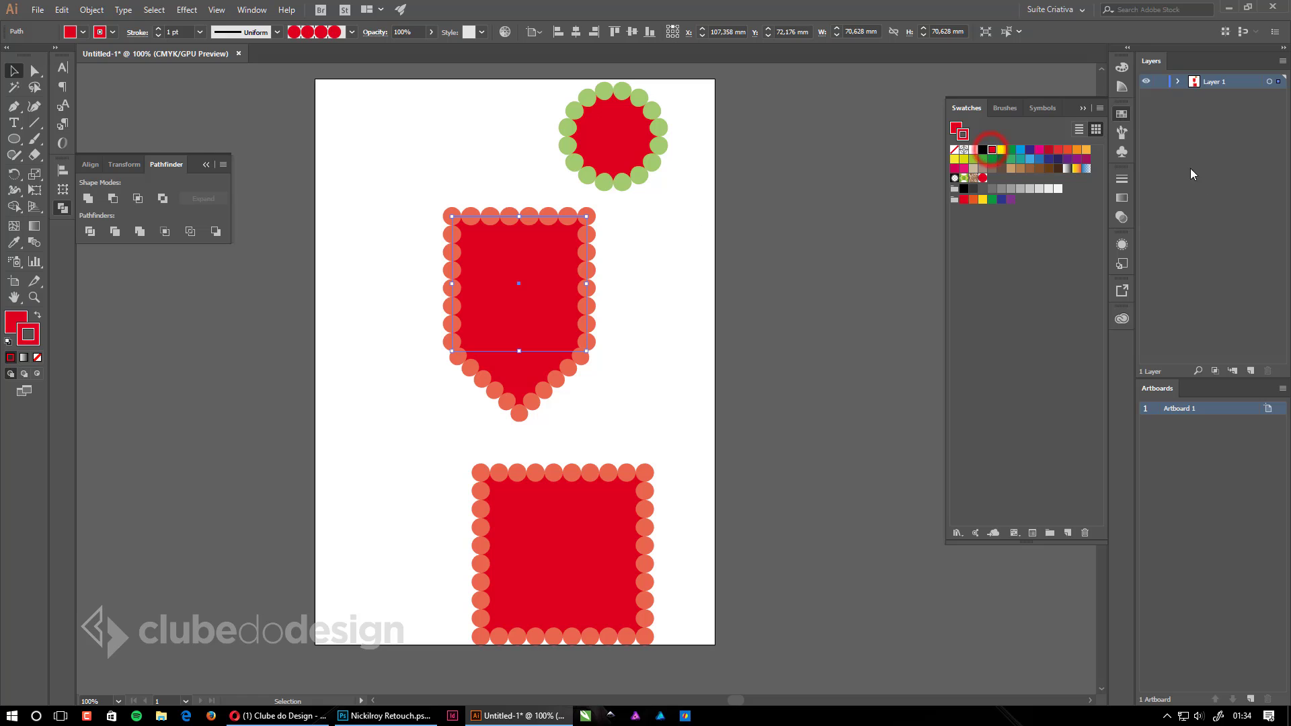
click(768, 250)
Change the Bolinhas Vermelhas brush colorization to Hue Shift, after trying Tints and Shades.
click(1121, 132)
double_click(1006, 270)
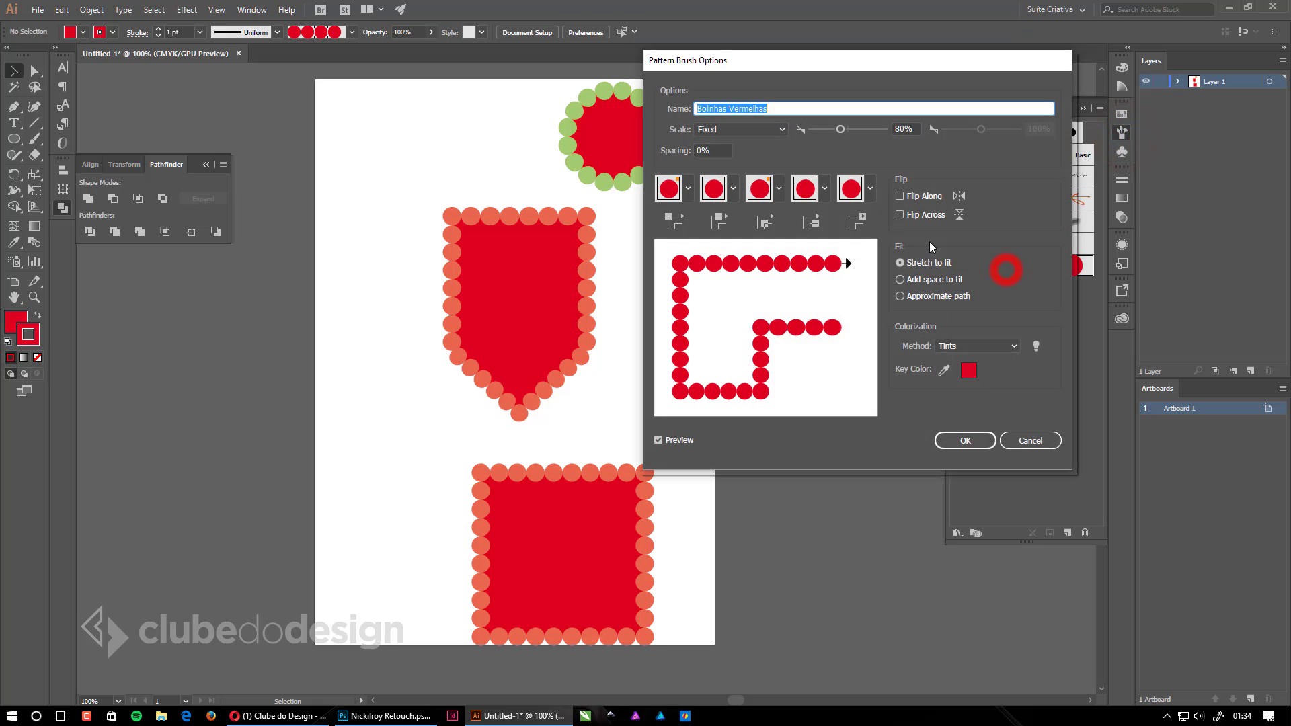
click(983, 346)
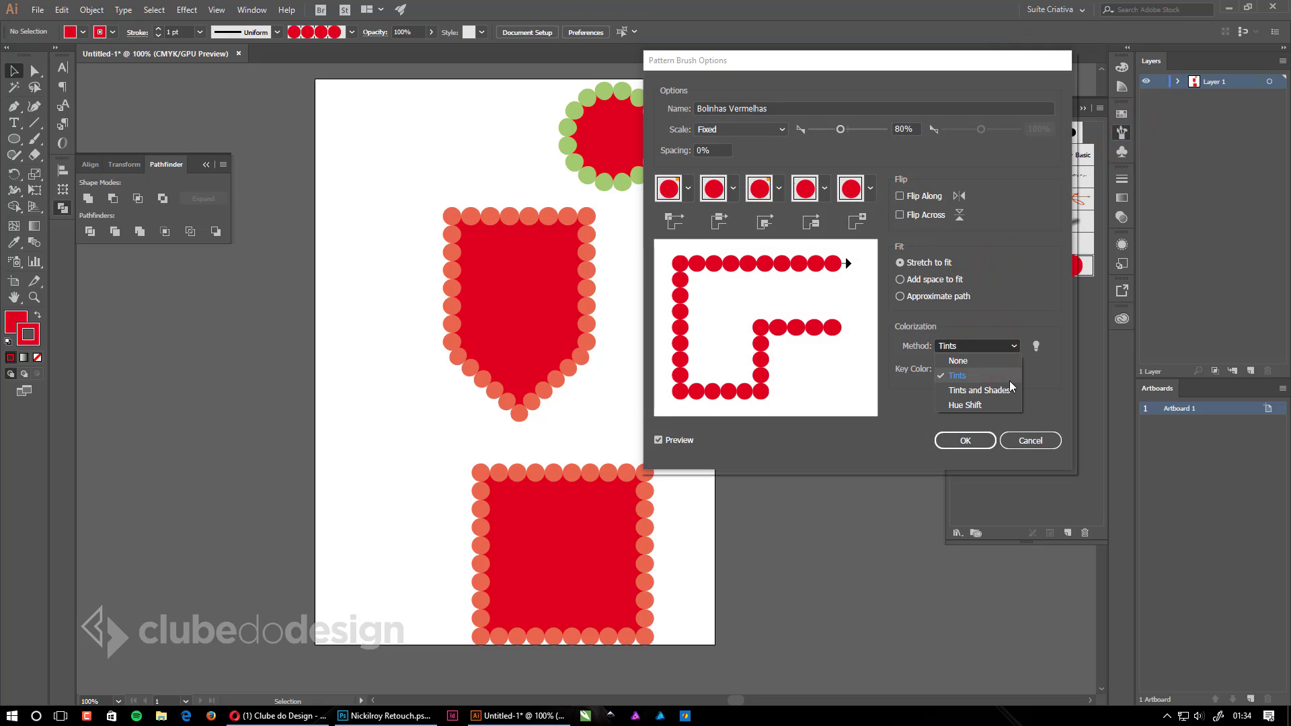
click(1008, 387)
click(997, 347)
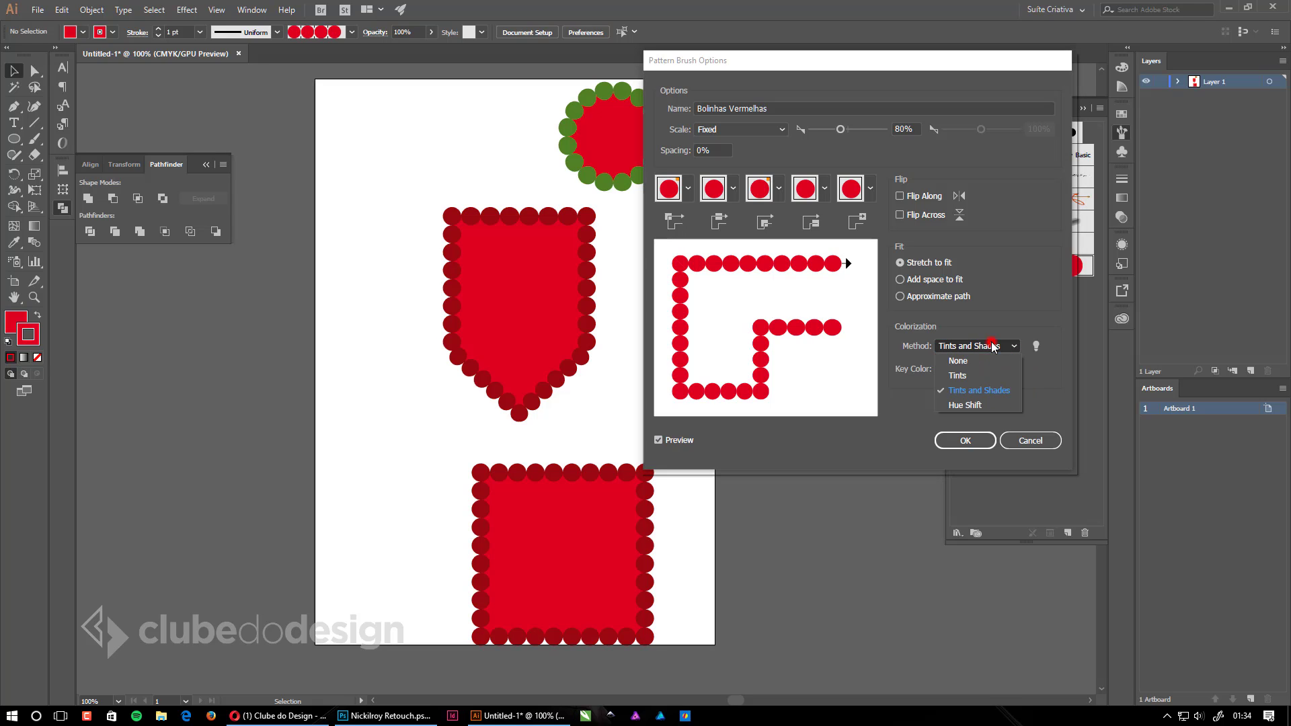
click(983, 407)
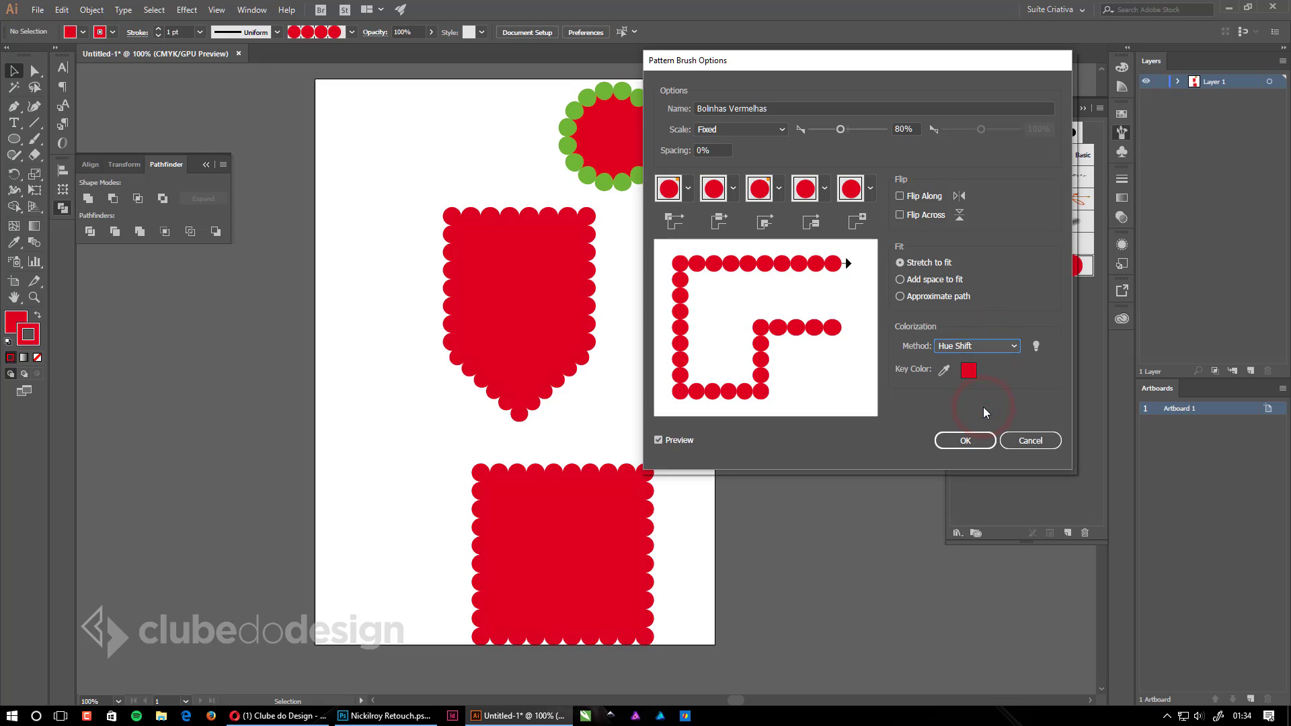
click(963, 442)
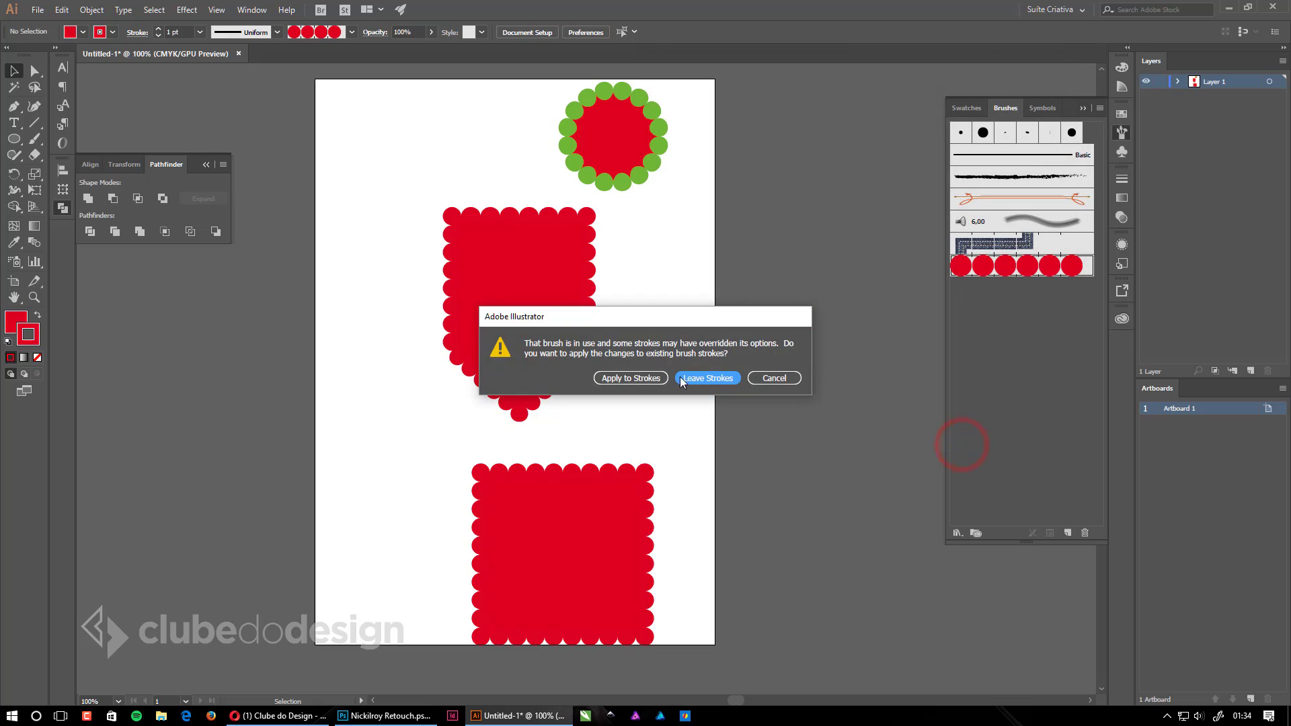
Give the shield's upper square a dark green dot border.
click(655, 378)
click(542, 300)
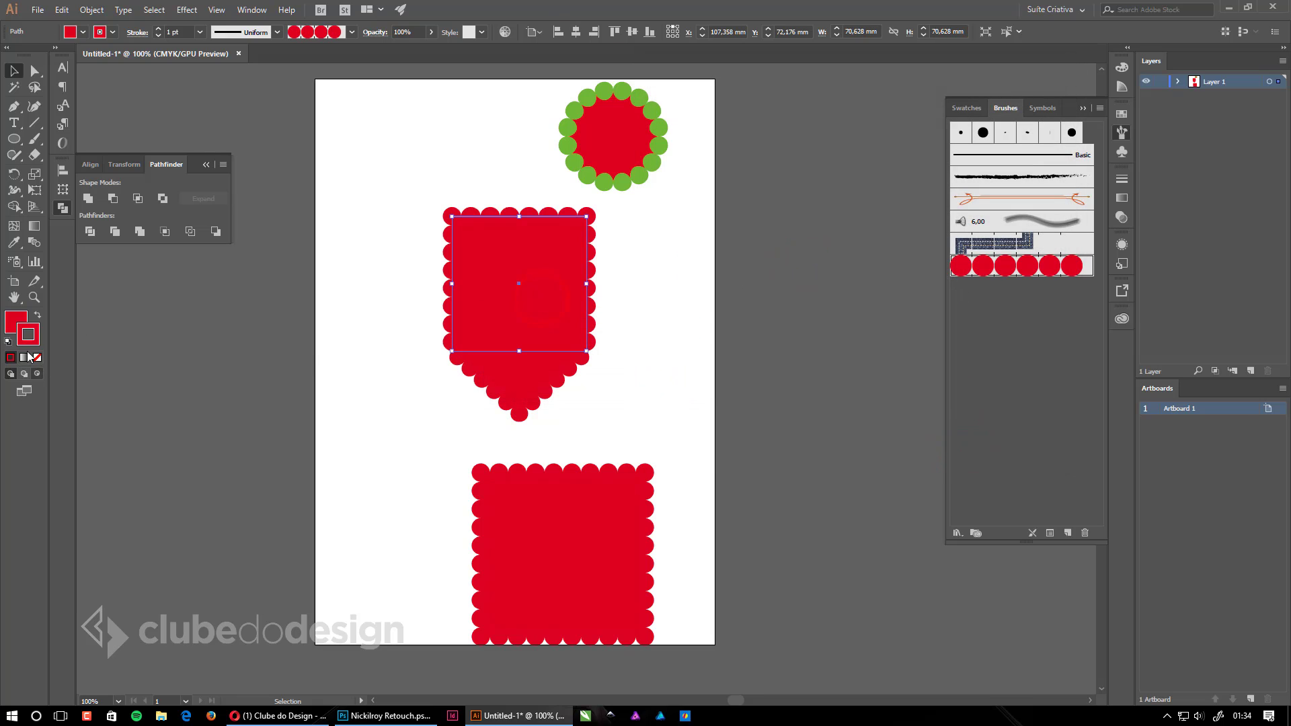
click(27, 333)
click(1121, 115)
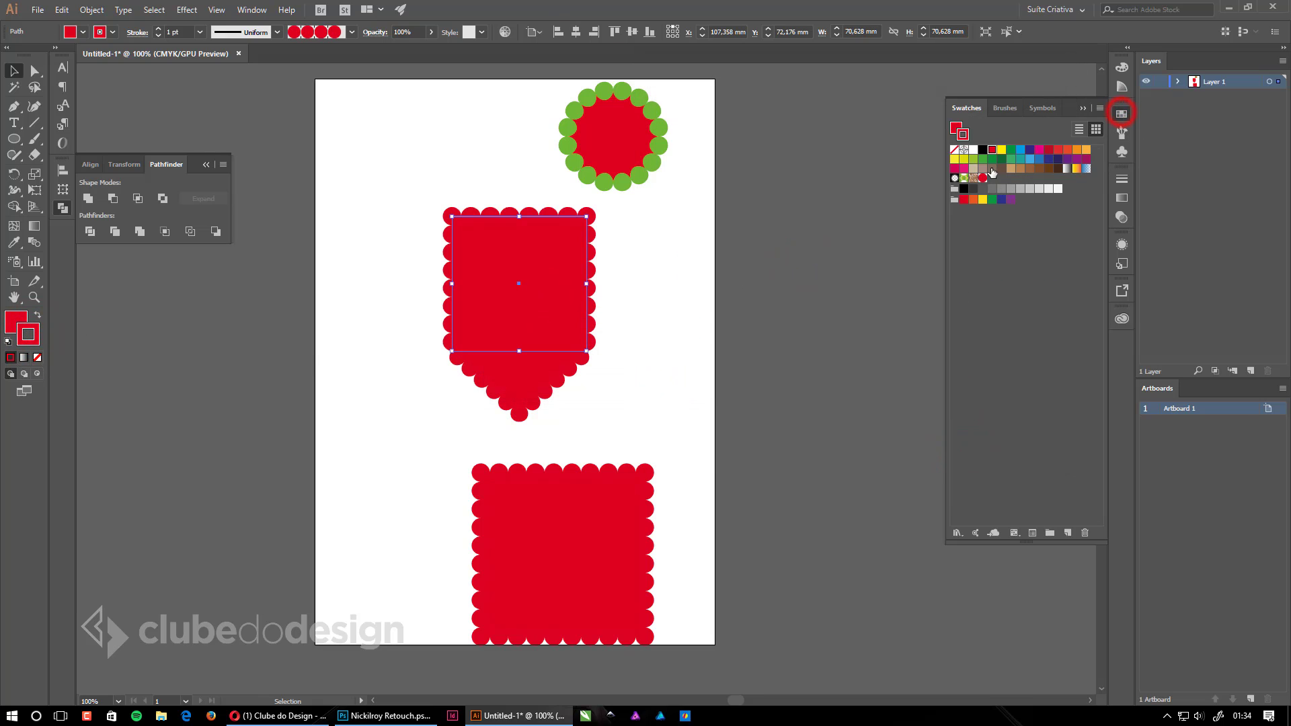
click(991, 159)
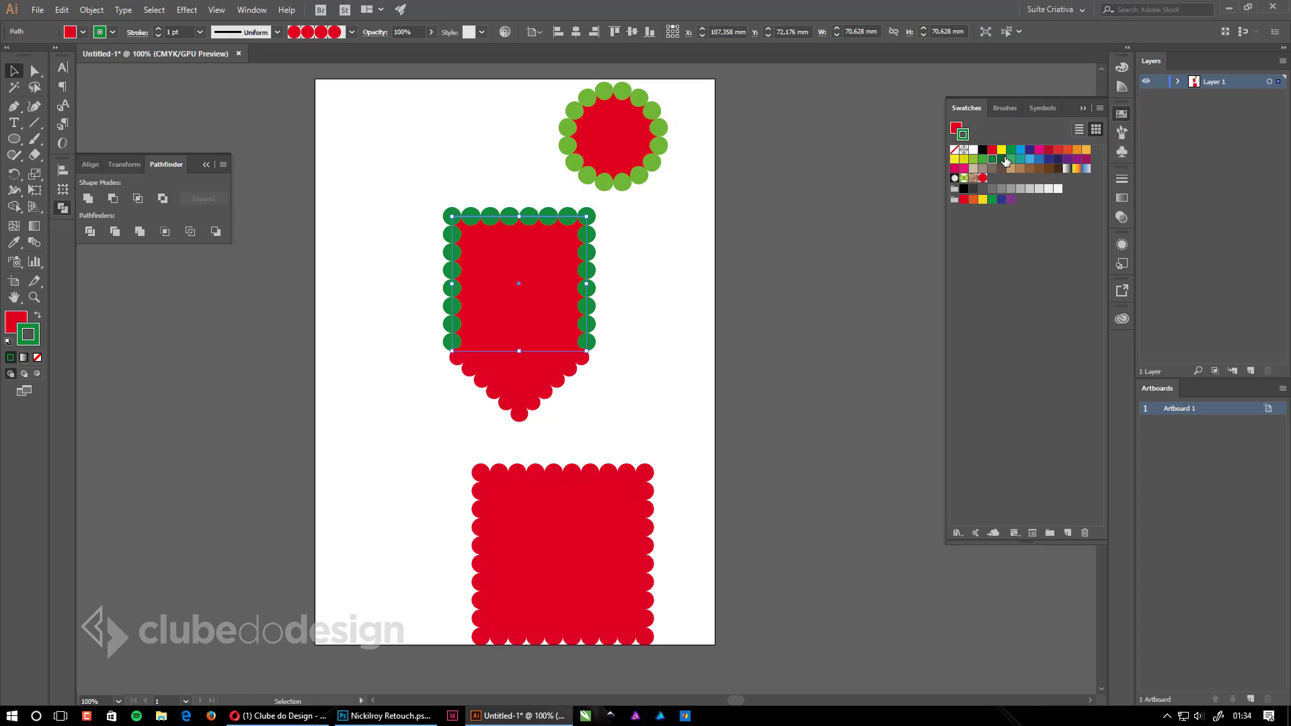
click(1002, 160)
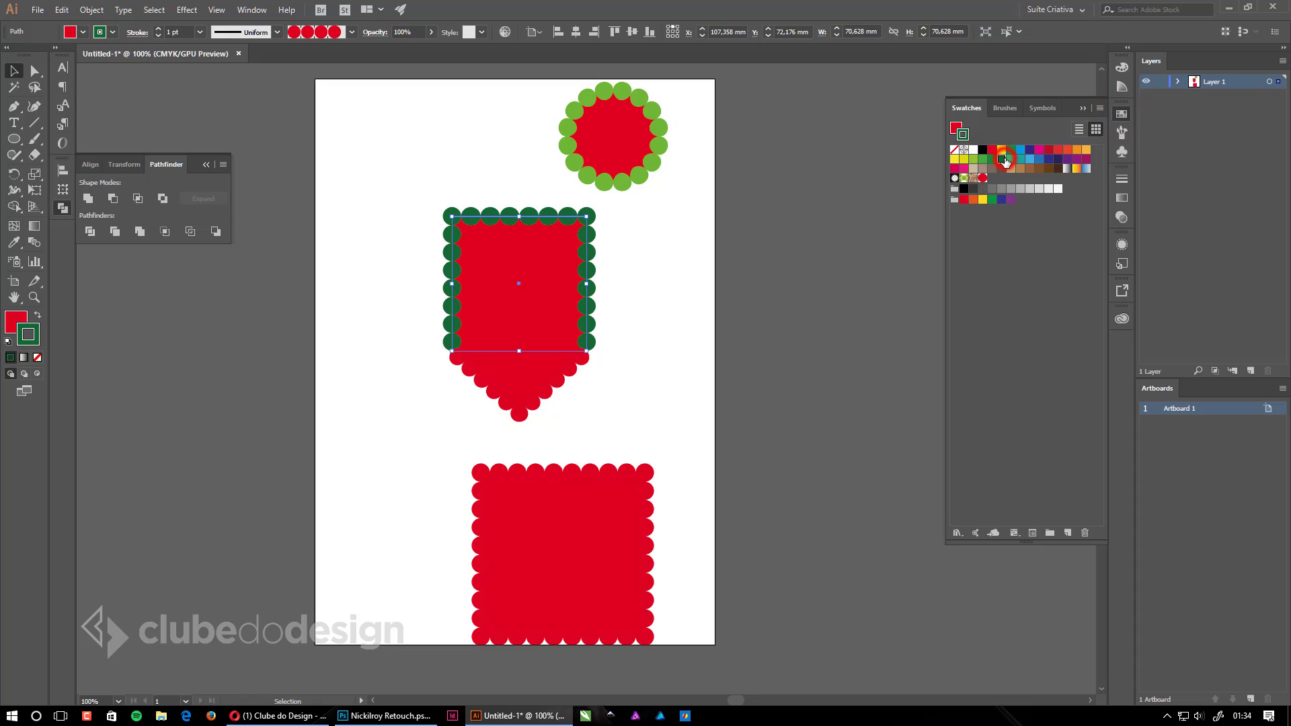
Give the shield's triangular tip a dark green border and fill.
click(555, 378)
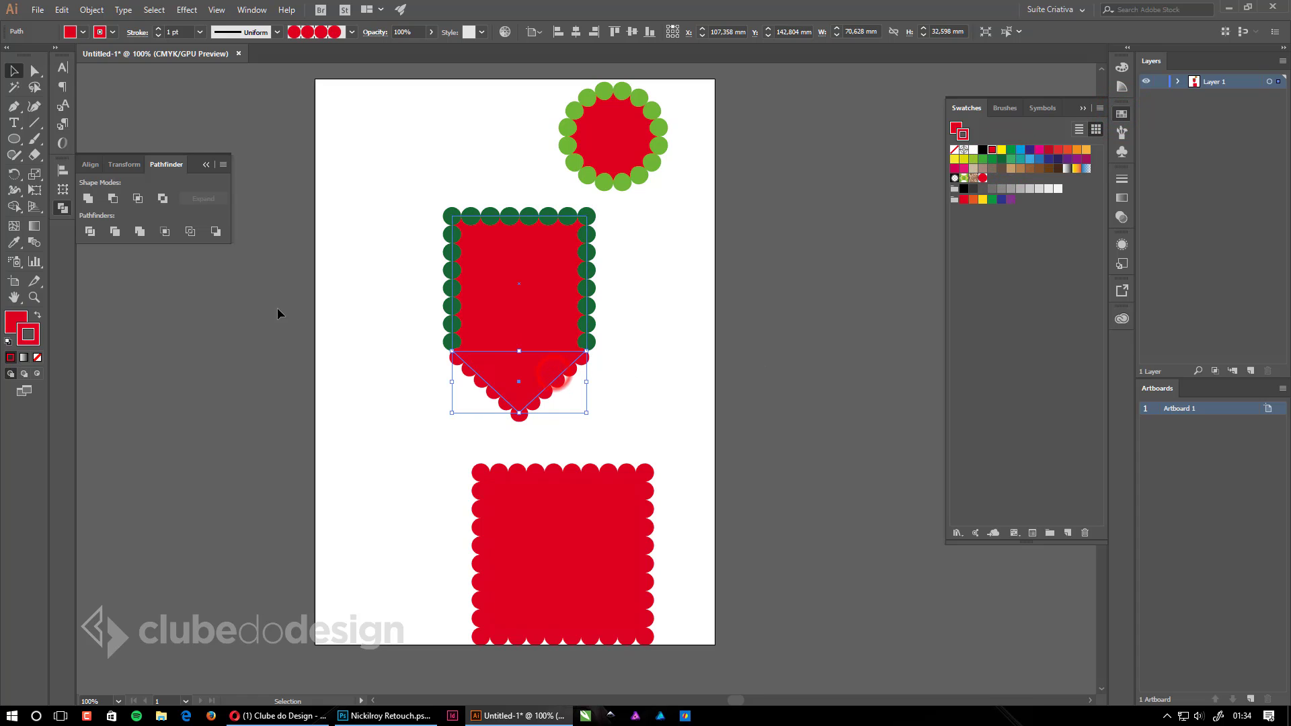
click(1002, 159)
click(774, 307)
click(557, 289)
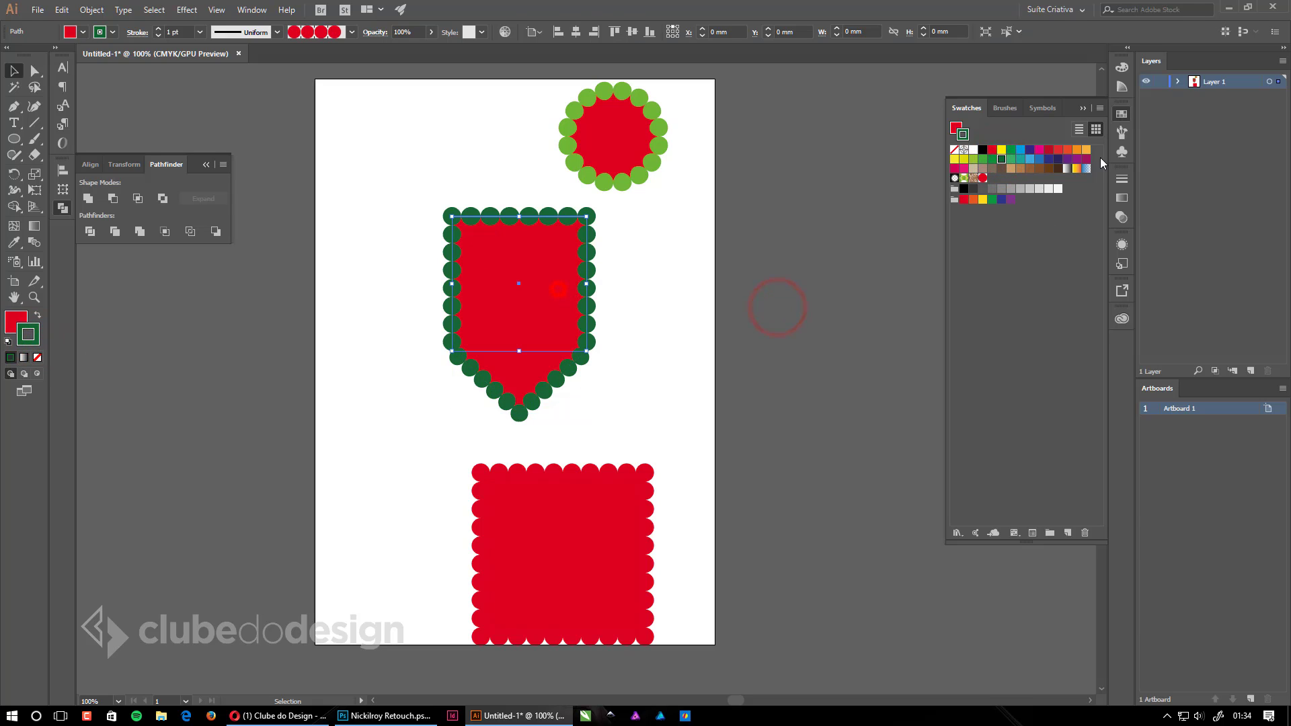
click(954, 128)
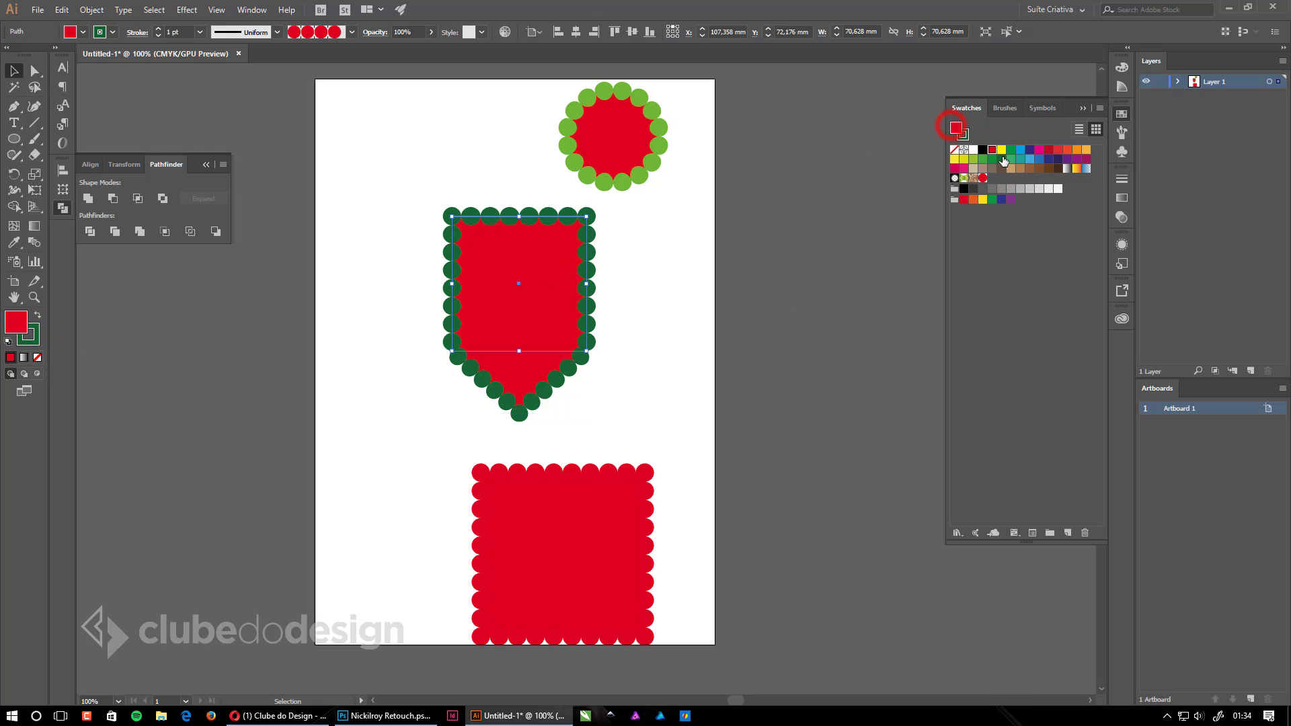
click(1001, 159)
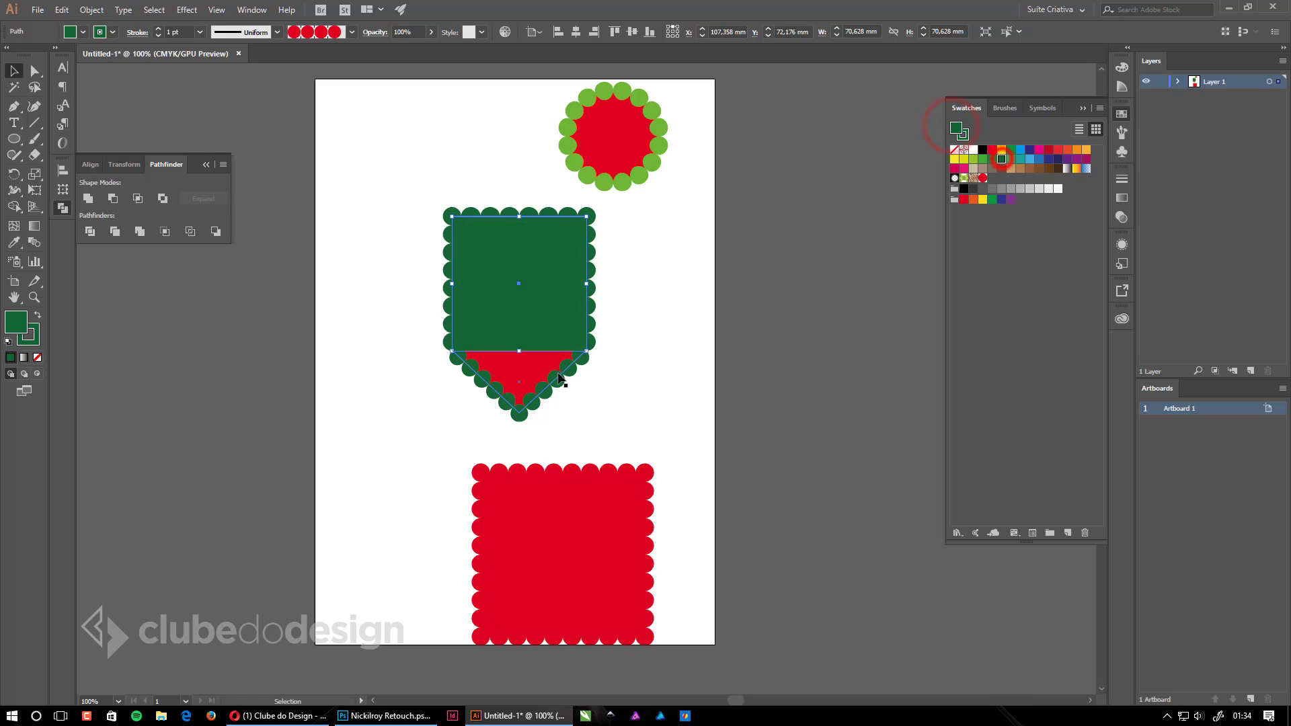
click(993, 160)
click(746, 243)
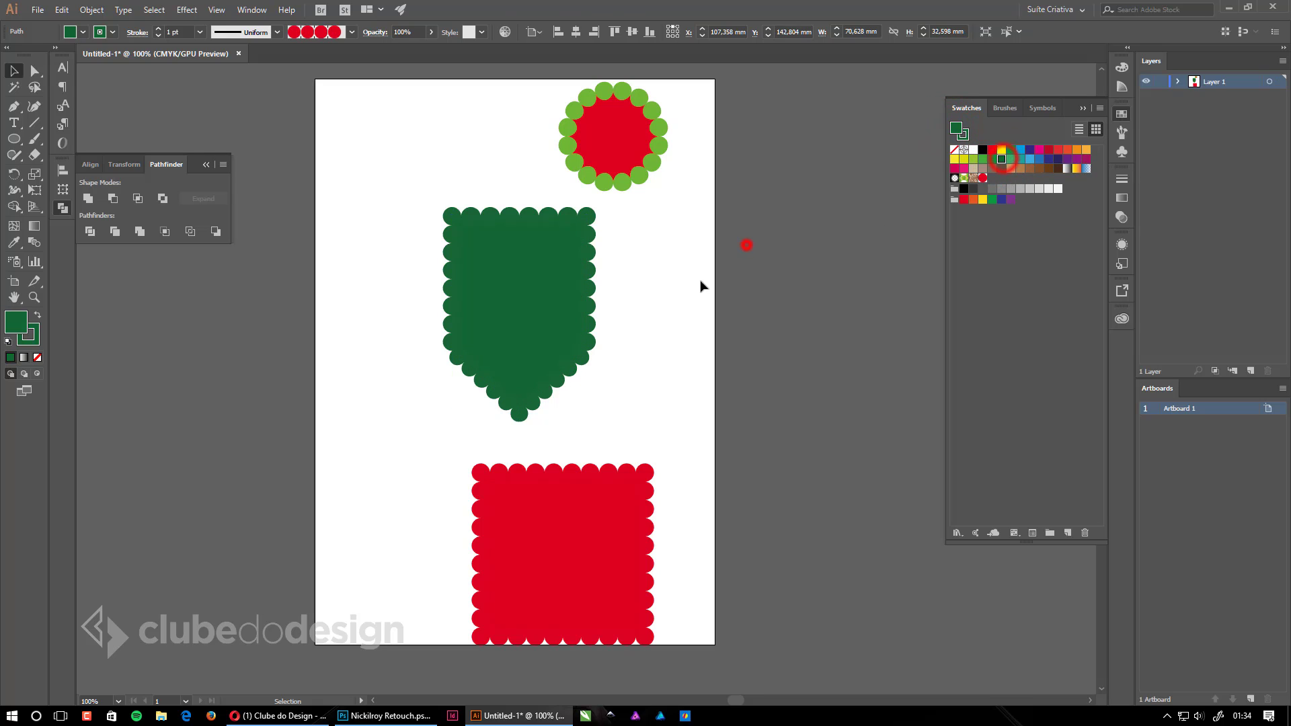
click(1119, 133)
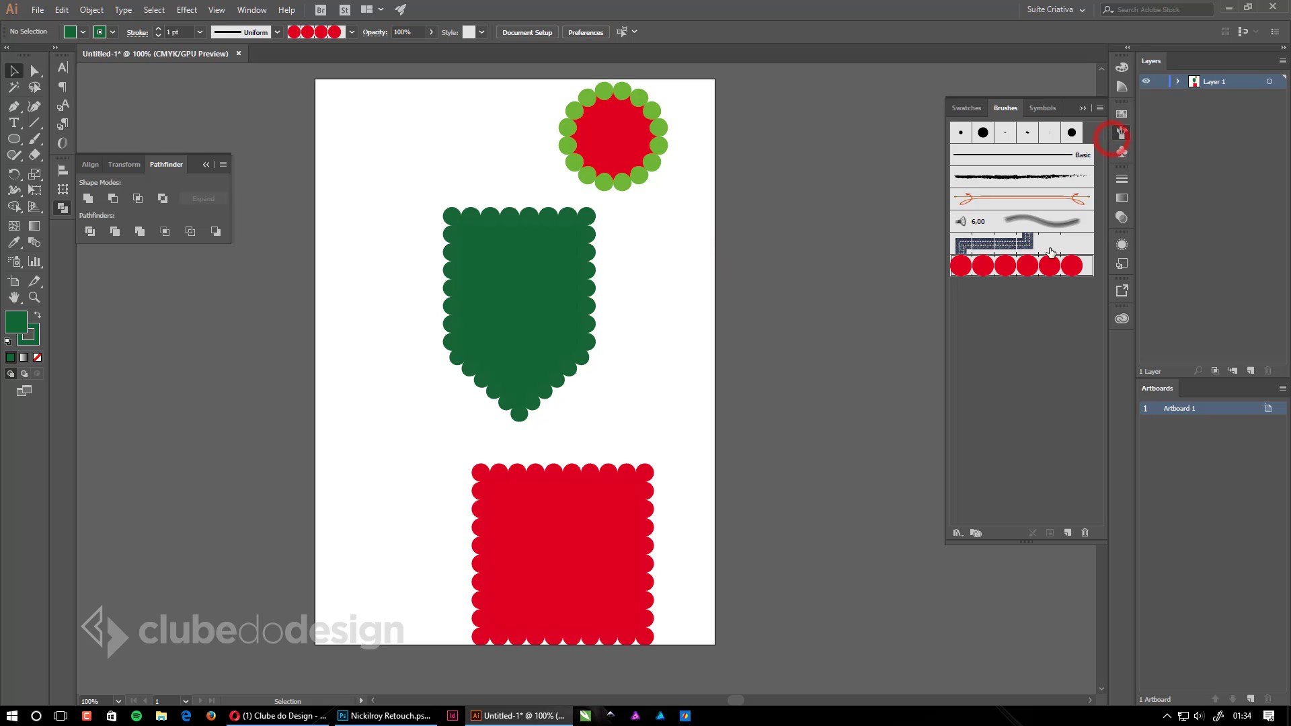
Reopen the Bolinhas Vermelhas brush options and confirm Hue Shift colorization.
double_click(1013, 265)
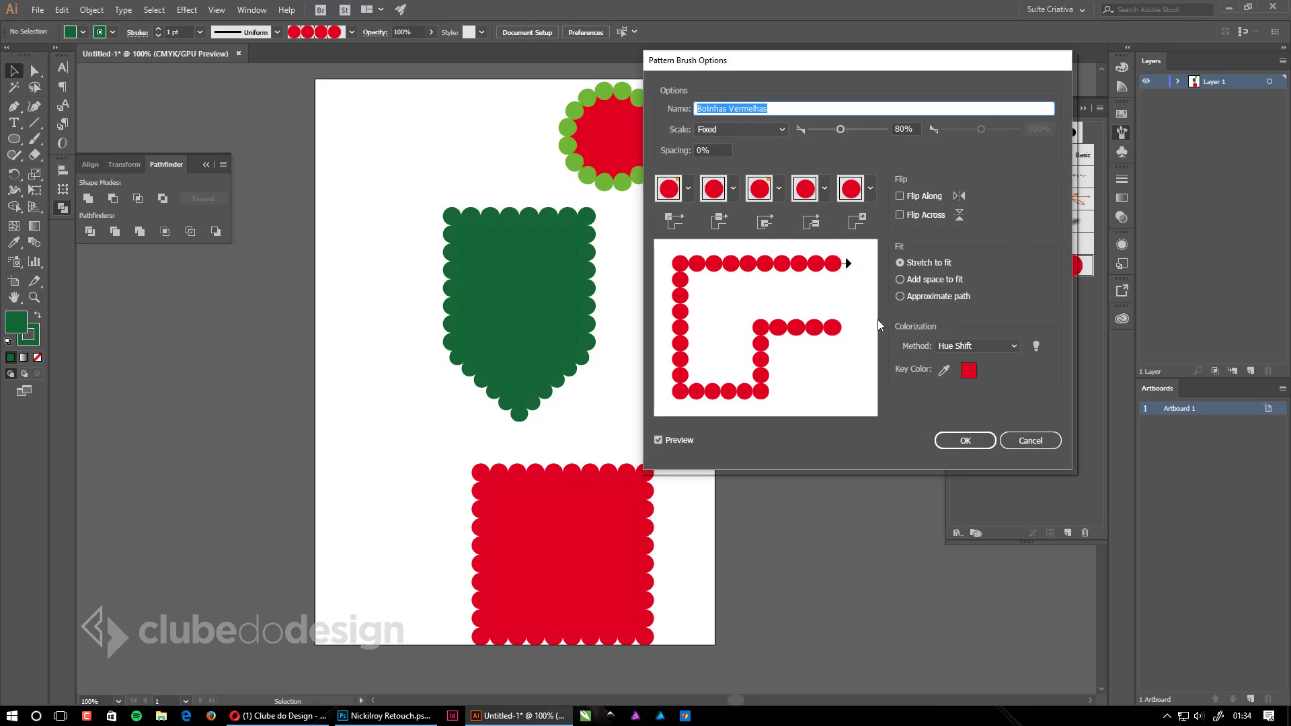
click(946, 345)
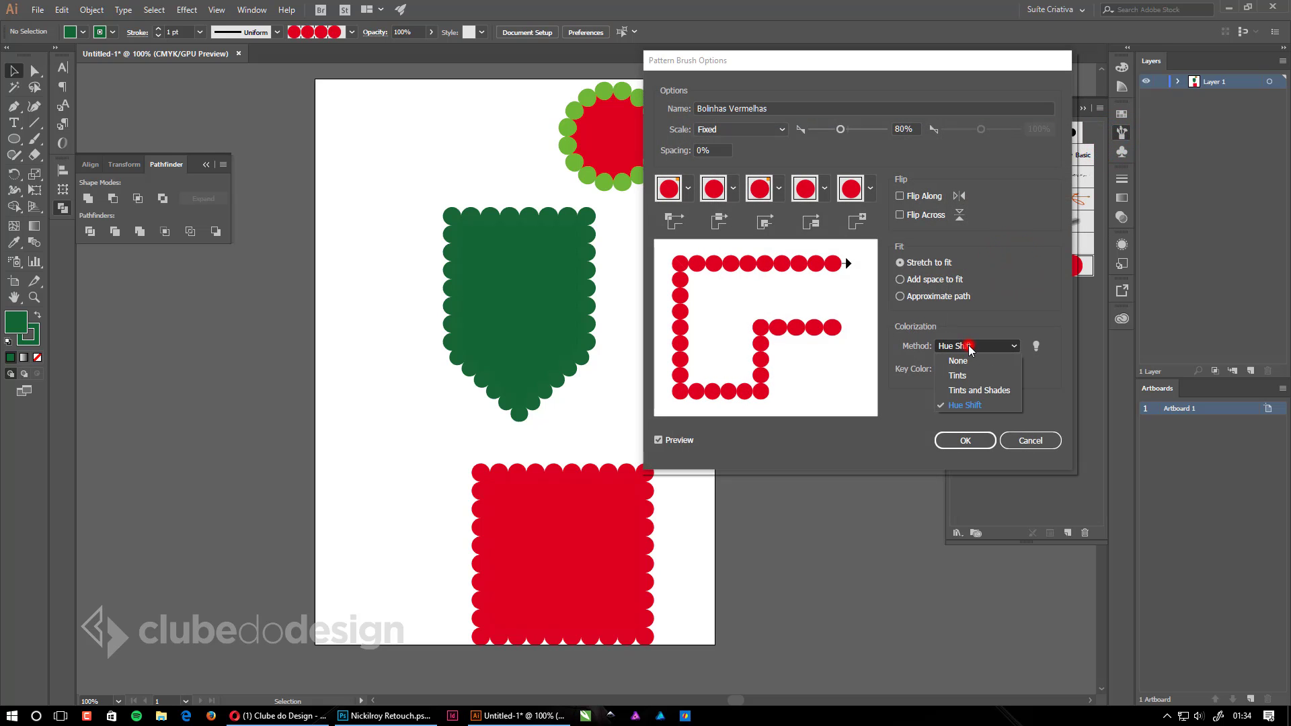
click(968, 406)
click(1038, 441)
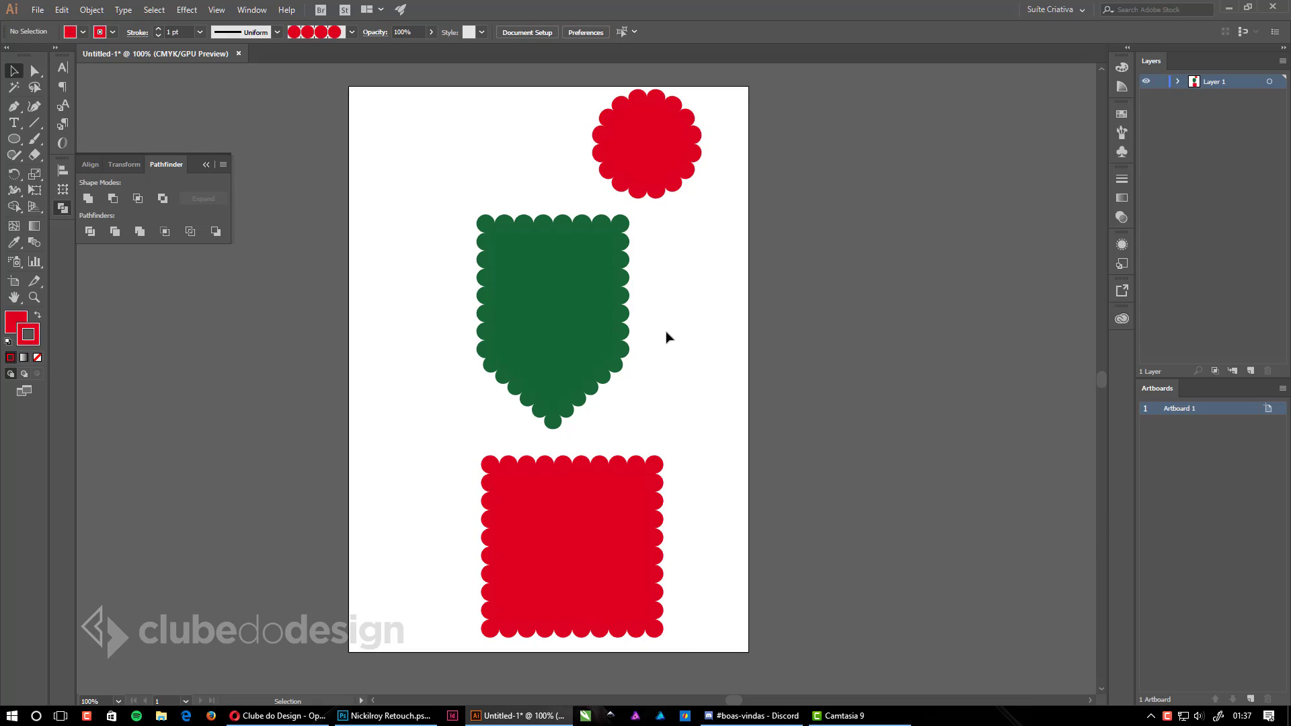
Nudge the red scalloped square left and marquee-select the whole green shield.
click(601, 516)
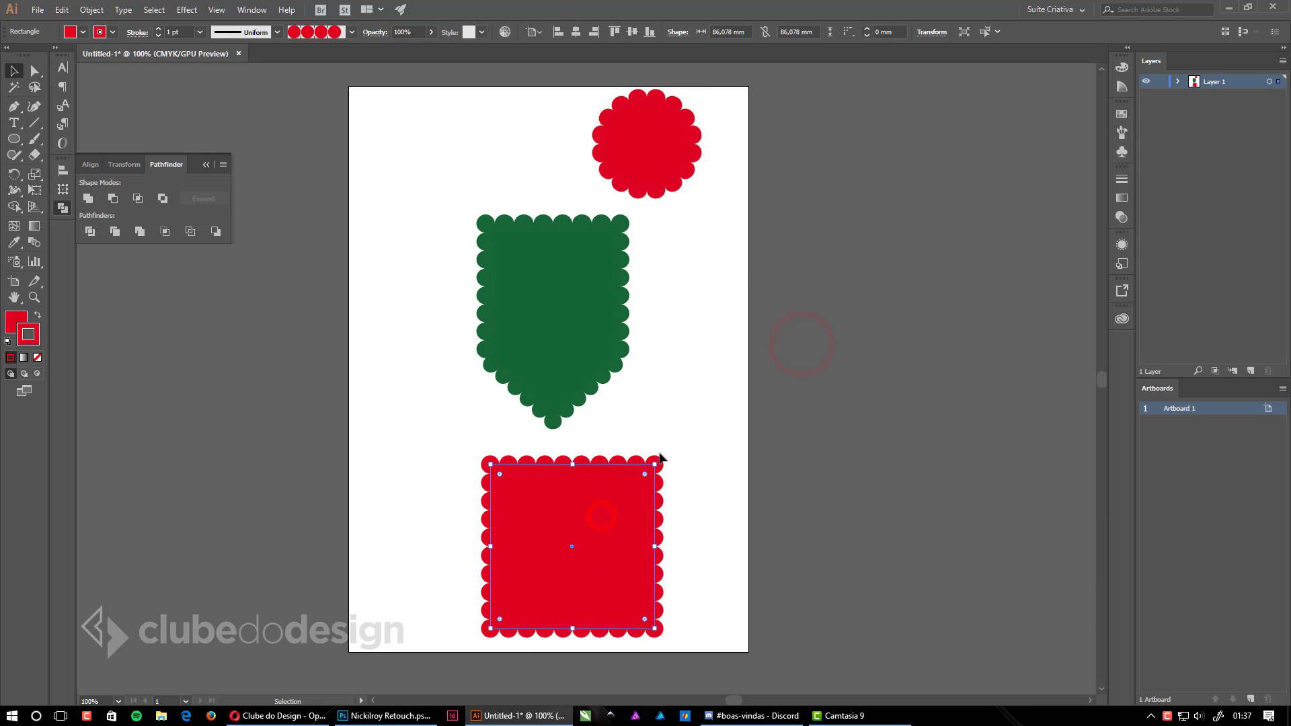
click(1122, 133)
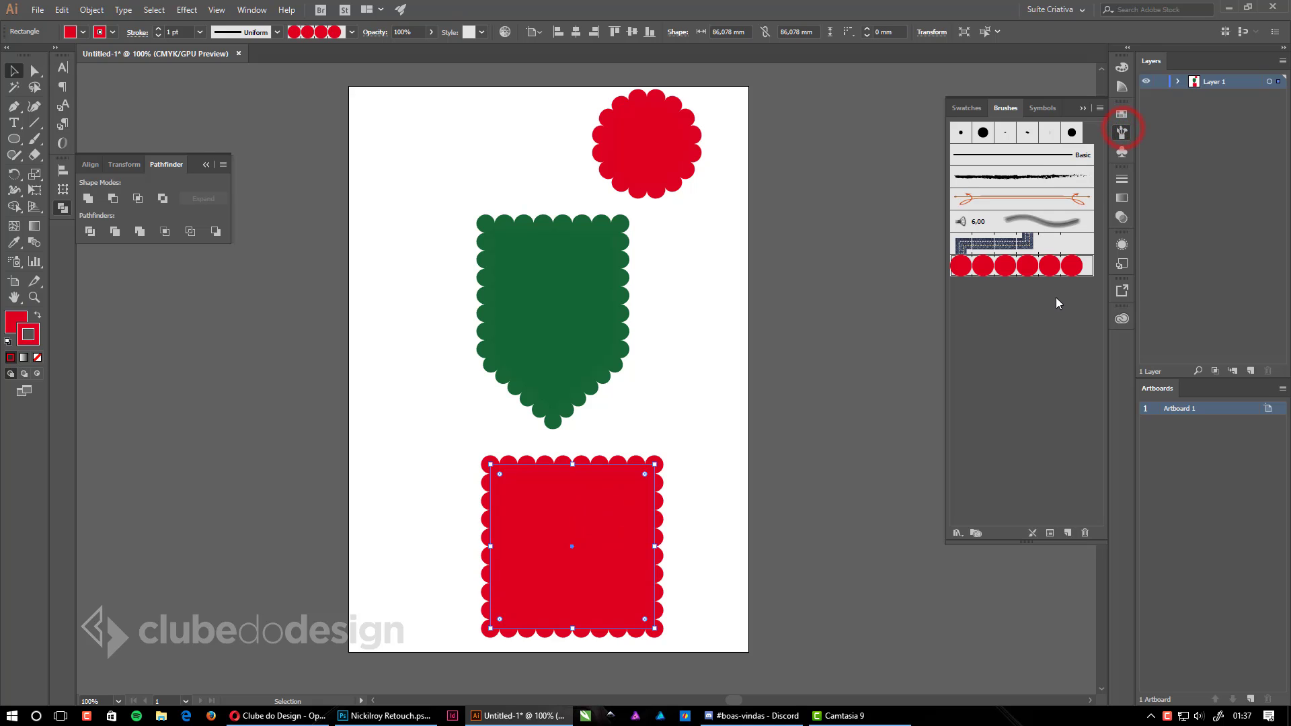
drag(643, 534, 632, 532)
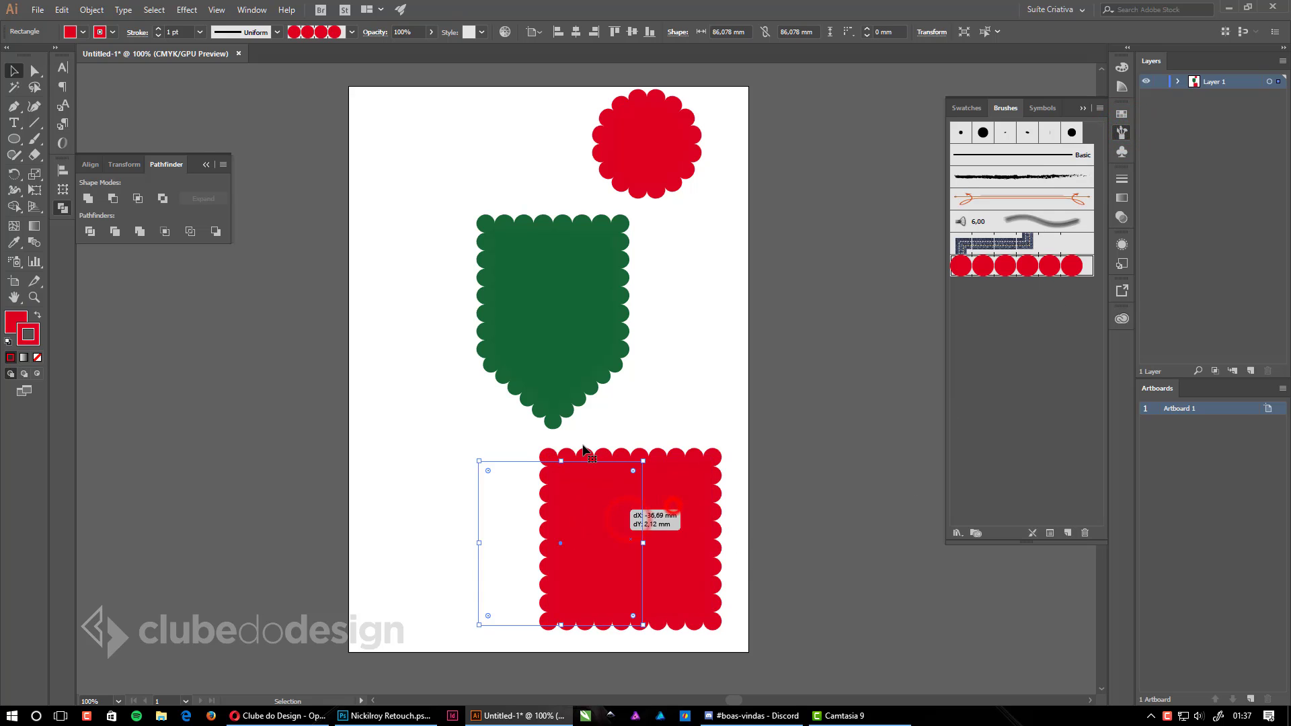
drag(577, 331, 512, 282)
key(ctrl+z)
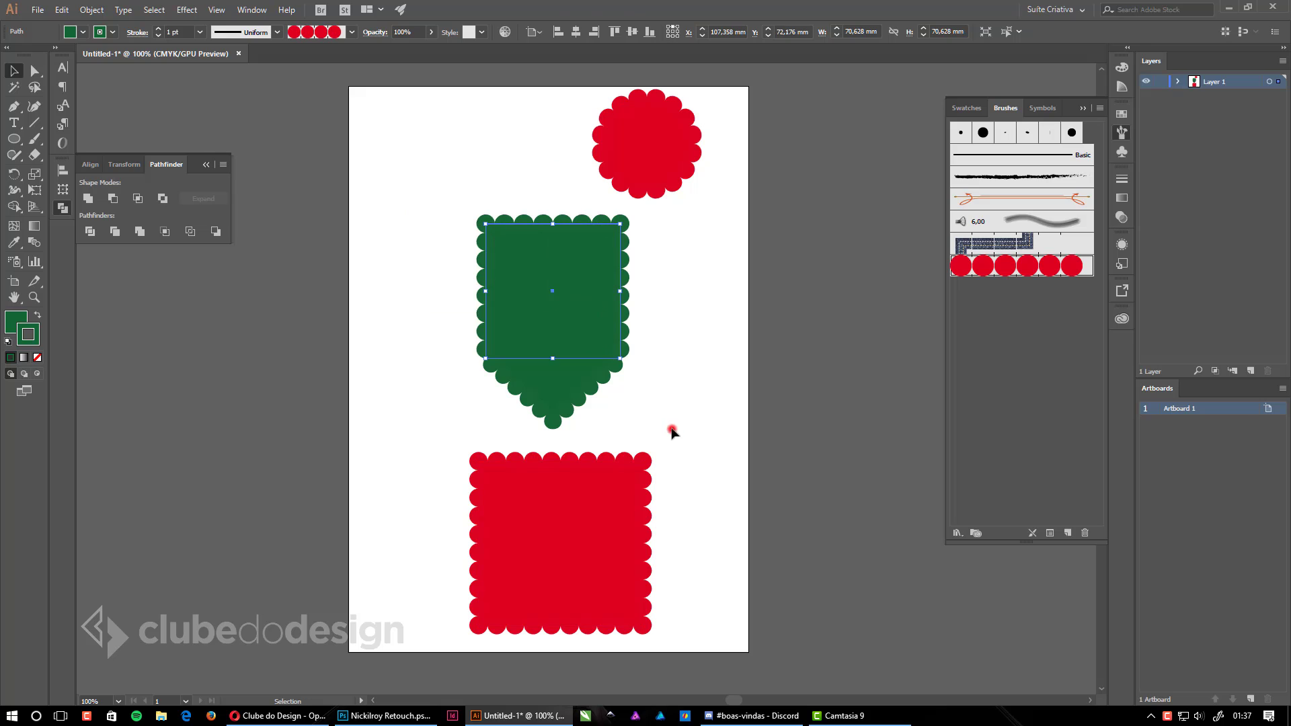
drag(672, 431, 417, 261)
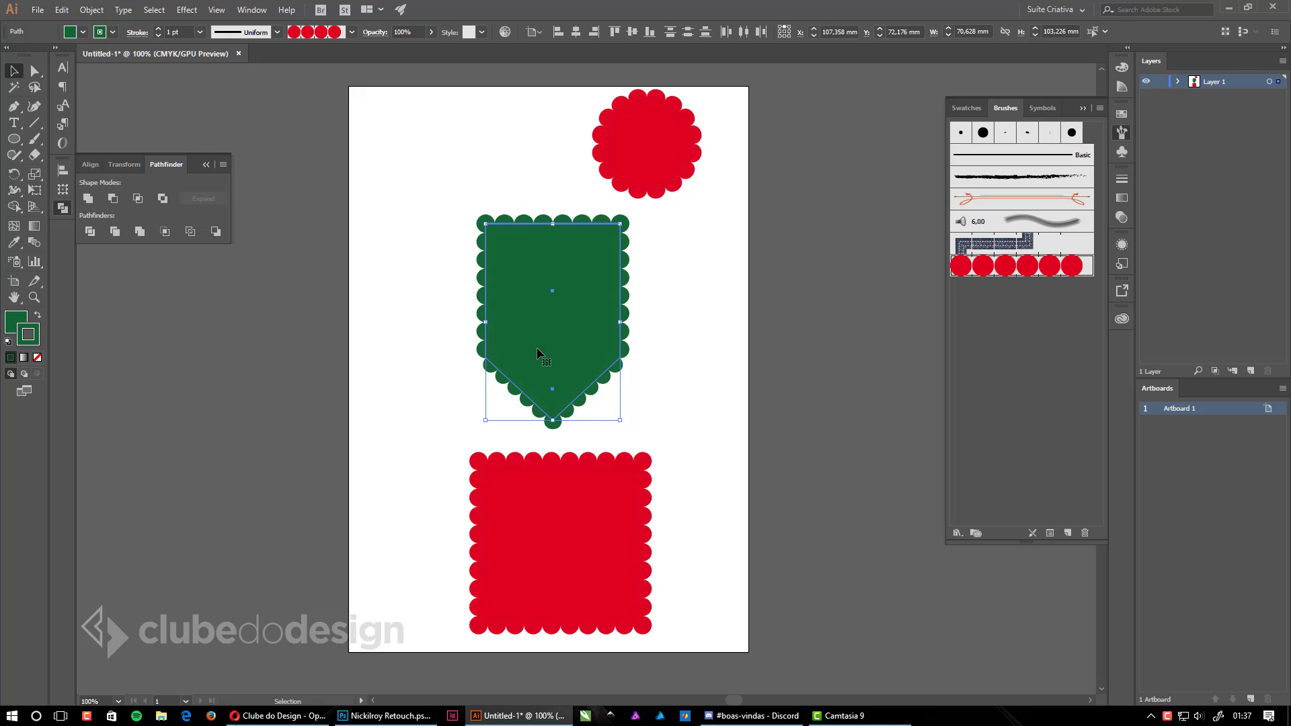
click(92, 9)
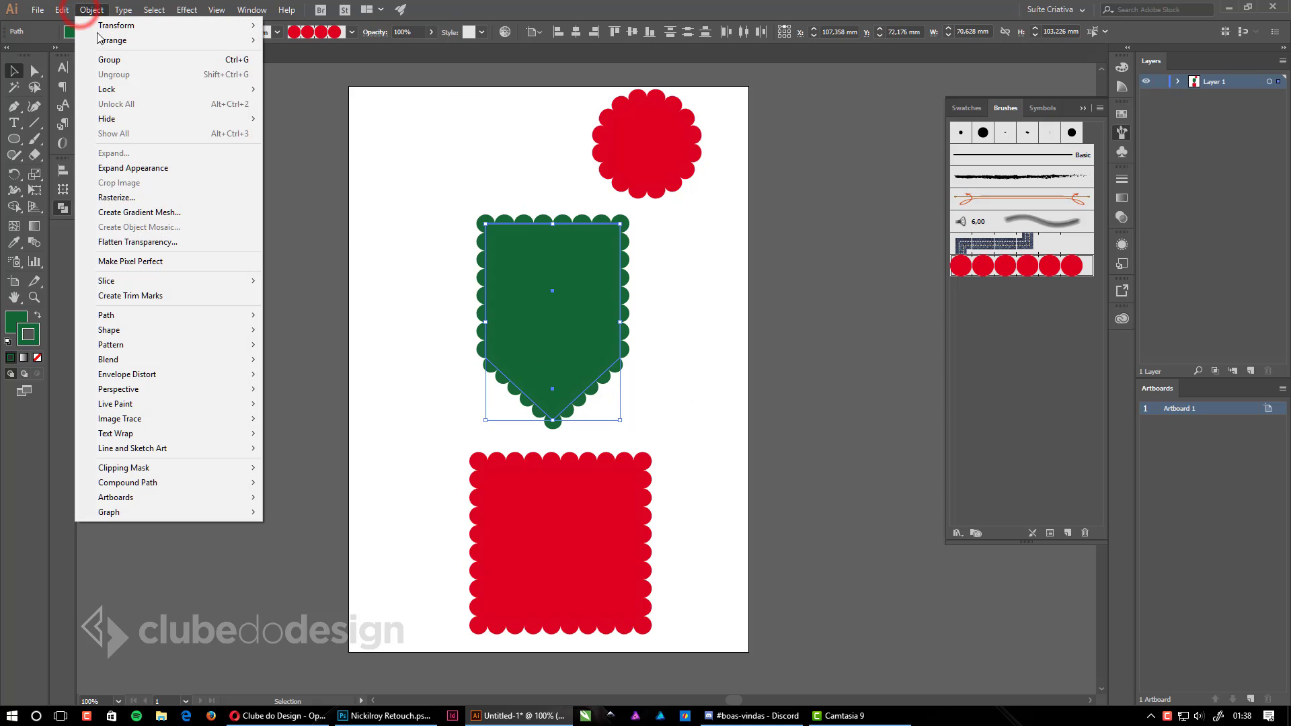
Expand the appearance of the green shield and the red scalloped circle.
click(150, 176)
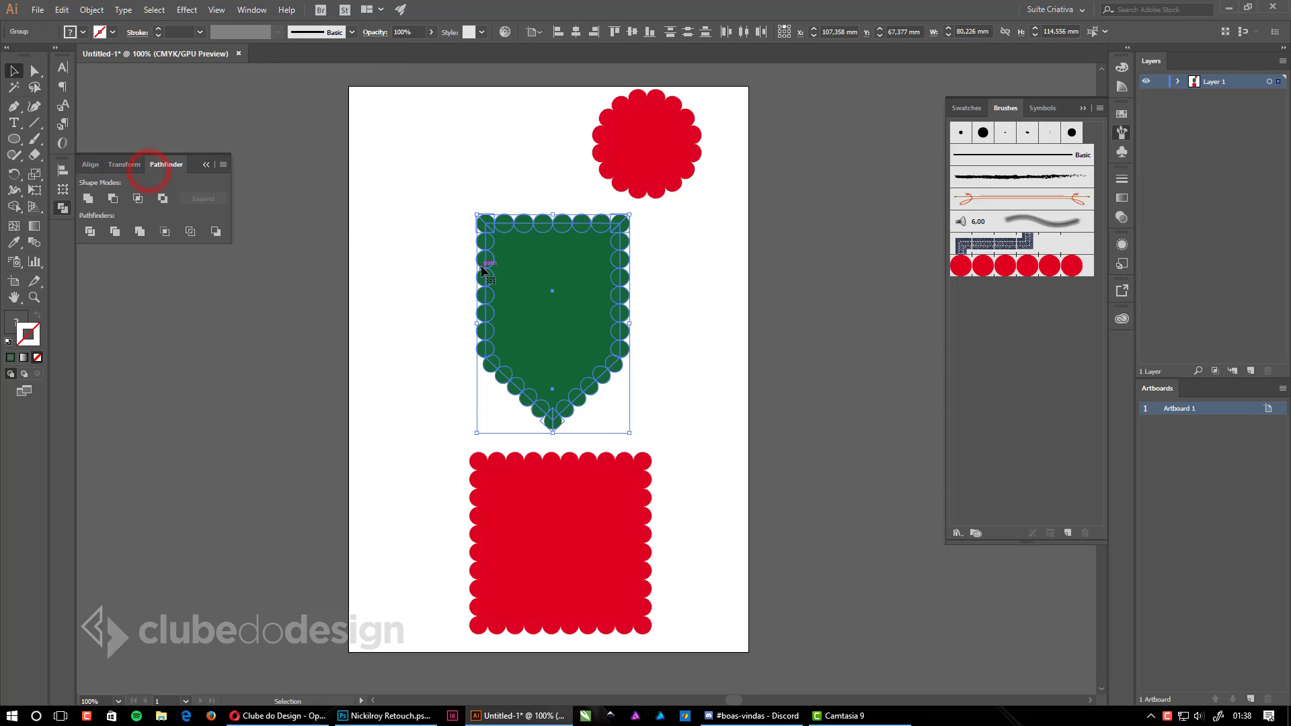
click(717, 325)
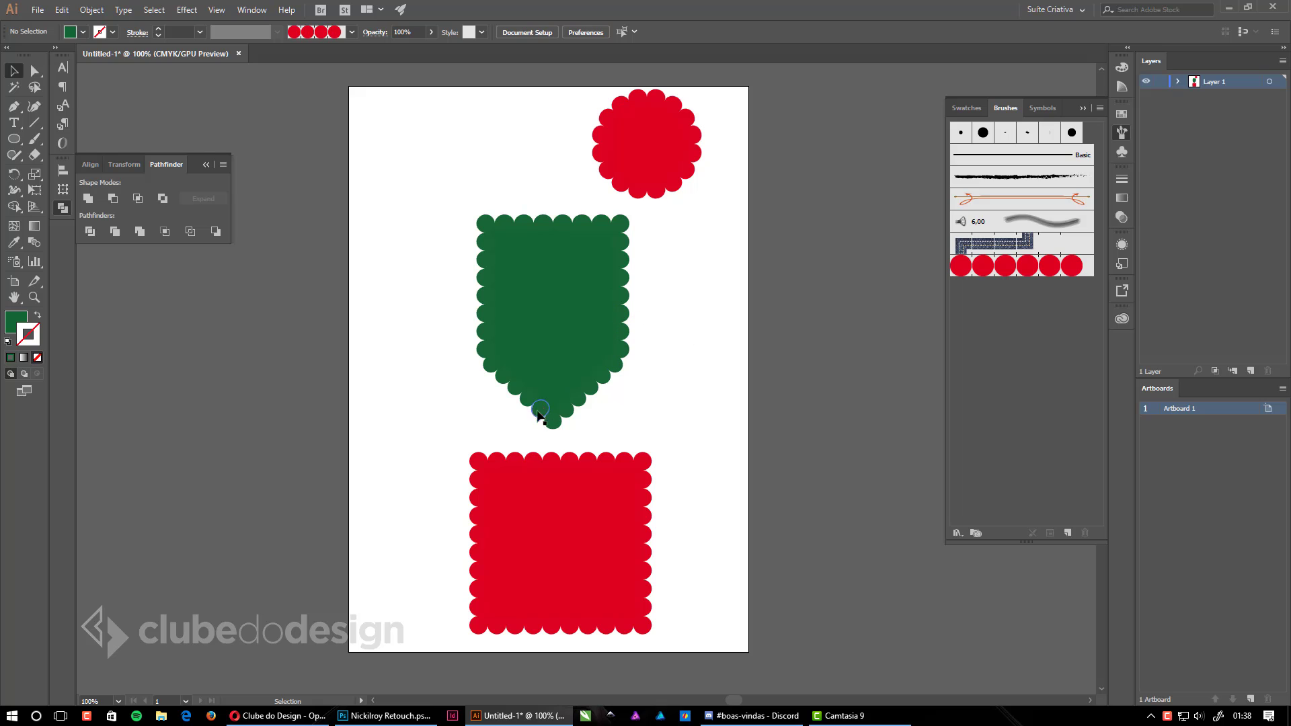
click(548, 494)
drag(657, 133, 694, 156)
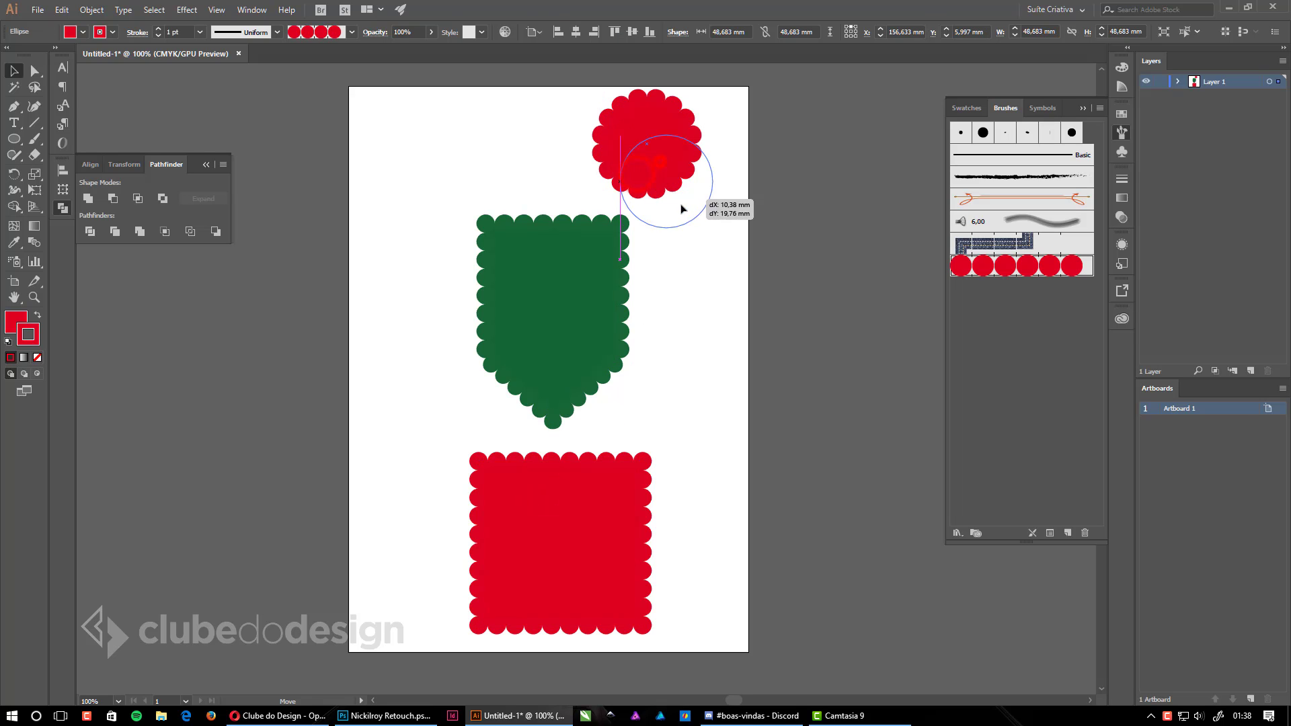
click(91, 9)
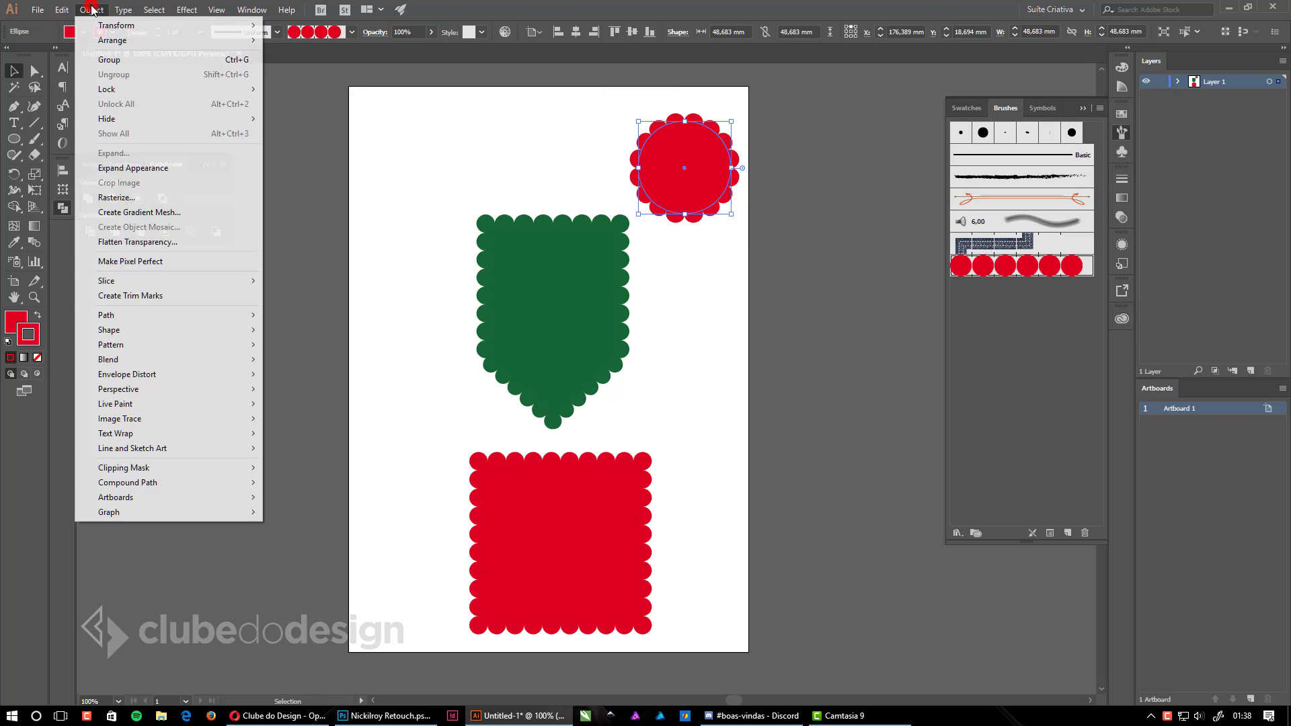
click(156, 169)
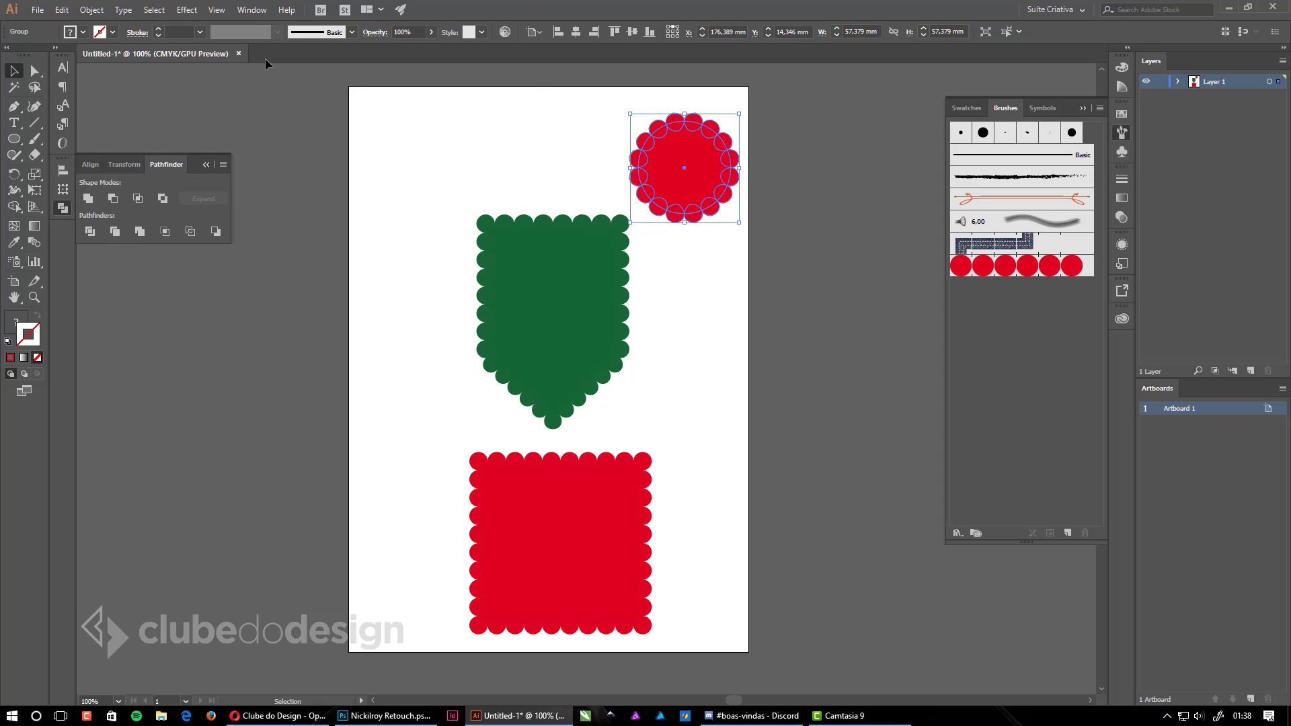
Unite the circle's pieces into one scalloped shape, reset default colours, and reposition it.
click(251, 10)
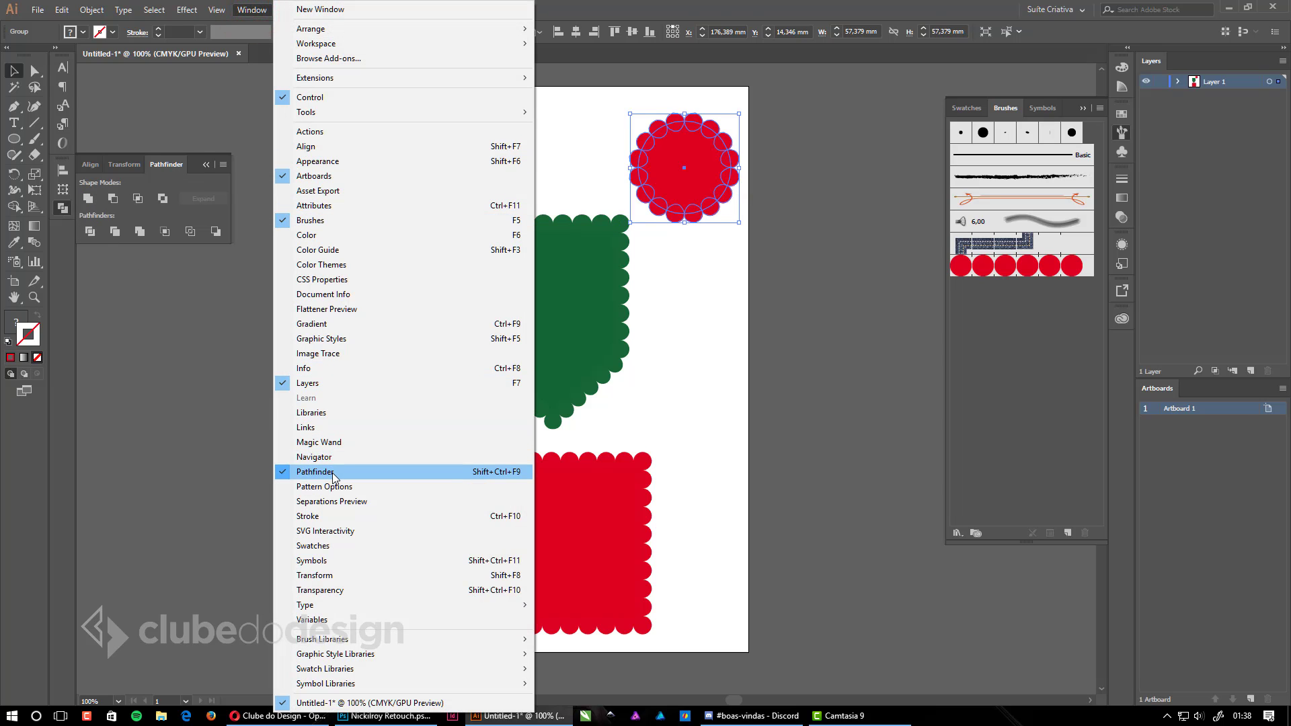
click(88, 199)
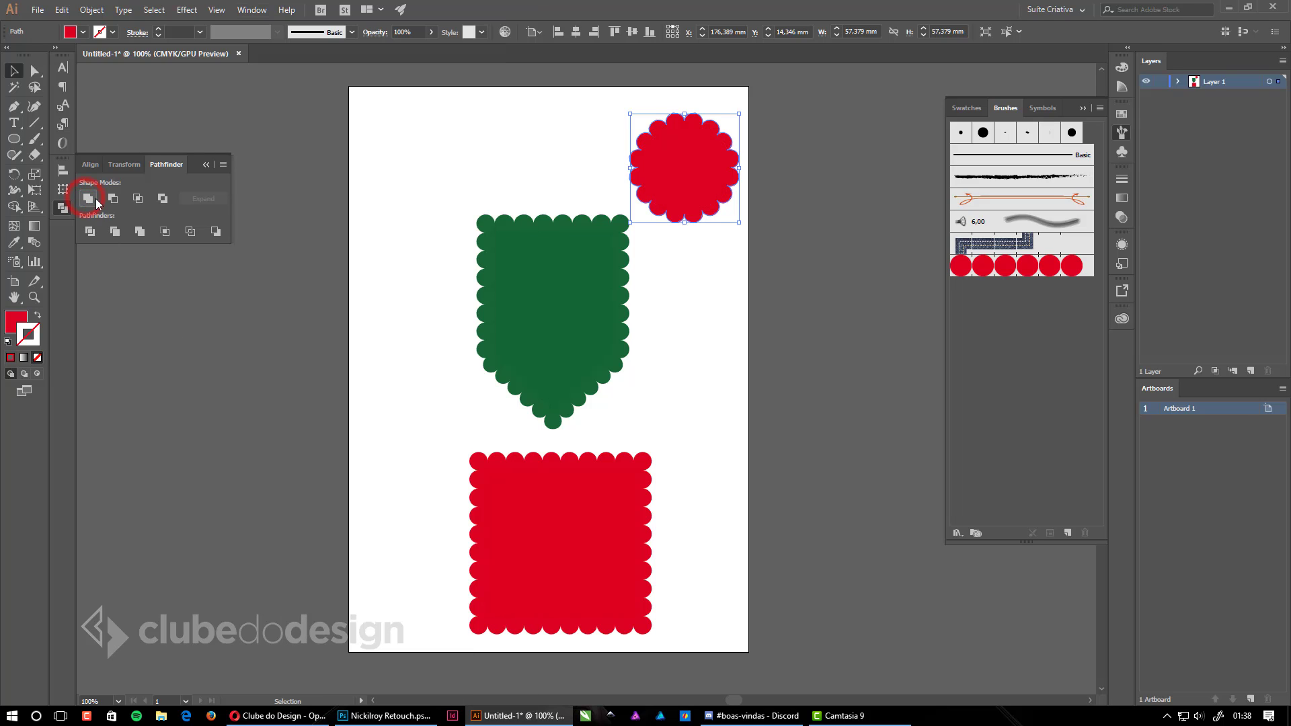
key(d)
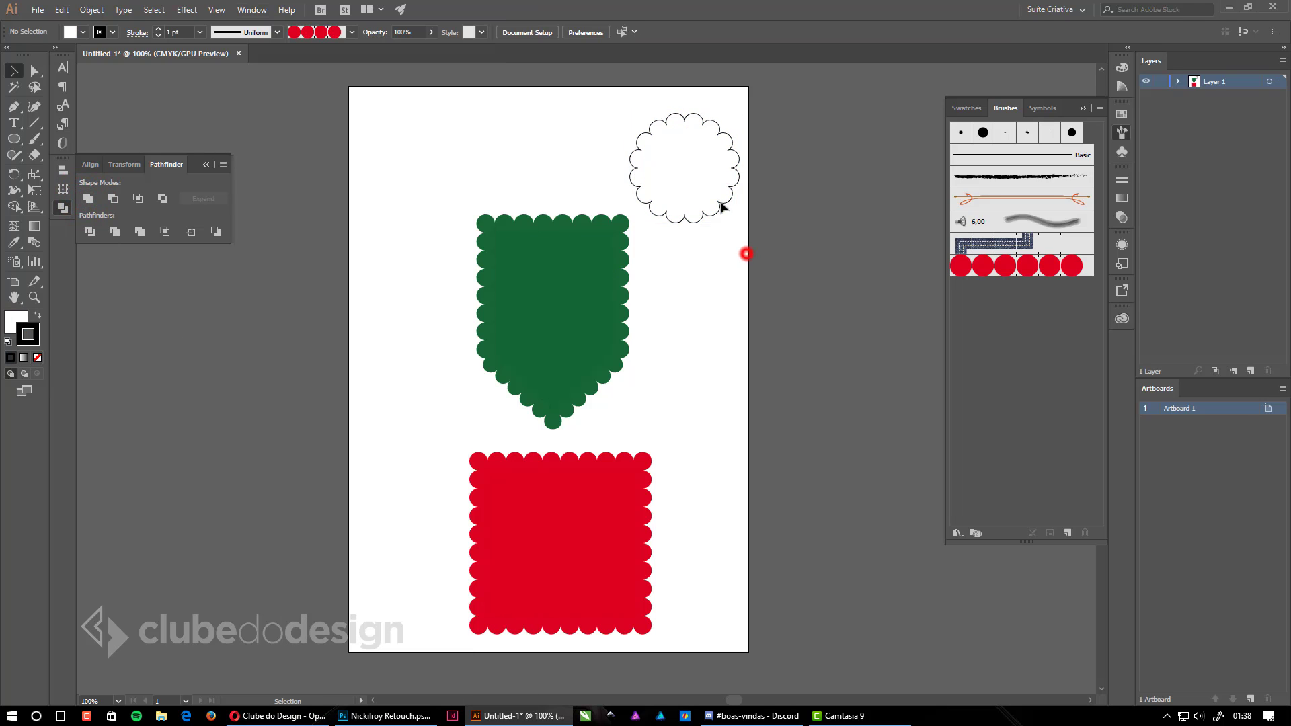
drag(662, 212, 809, 229)
click(849, 320)
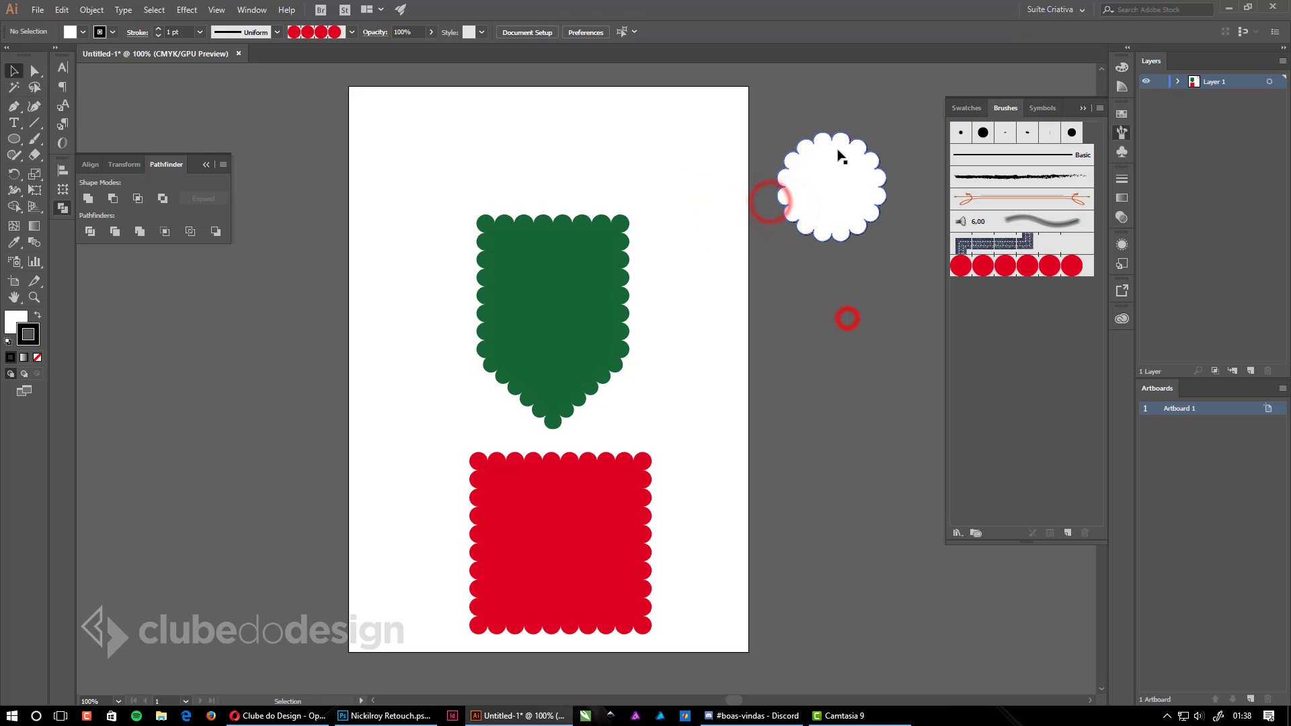
drag(870, 201, 596, 159)
click(706, 168)
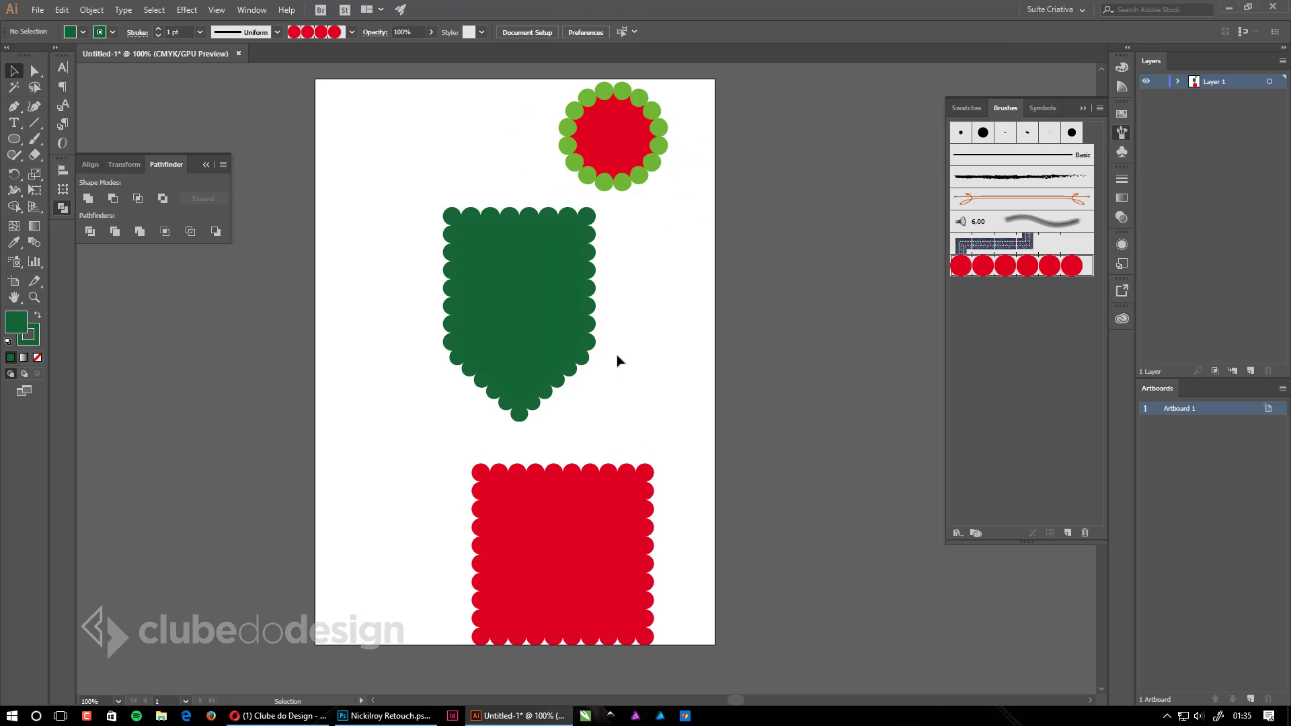
Recolour the top circle's dotted edge with the red swatch, then zoom back out.
scroll(496, 214, up, 3)
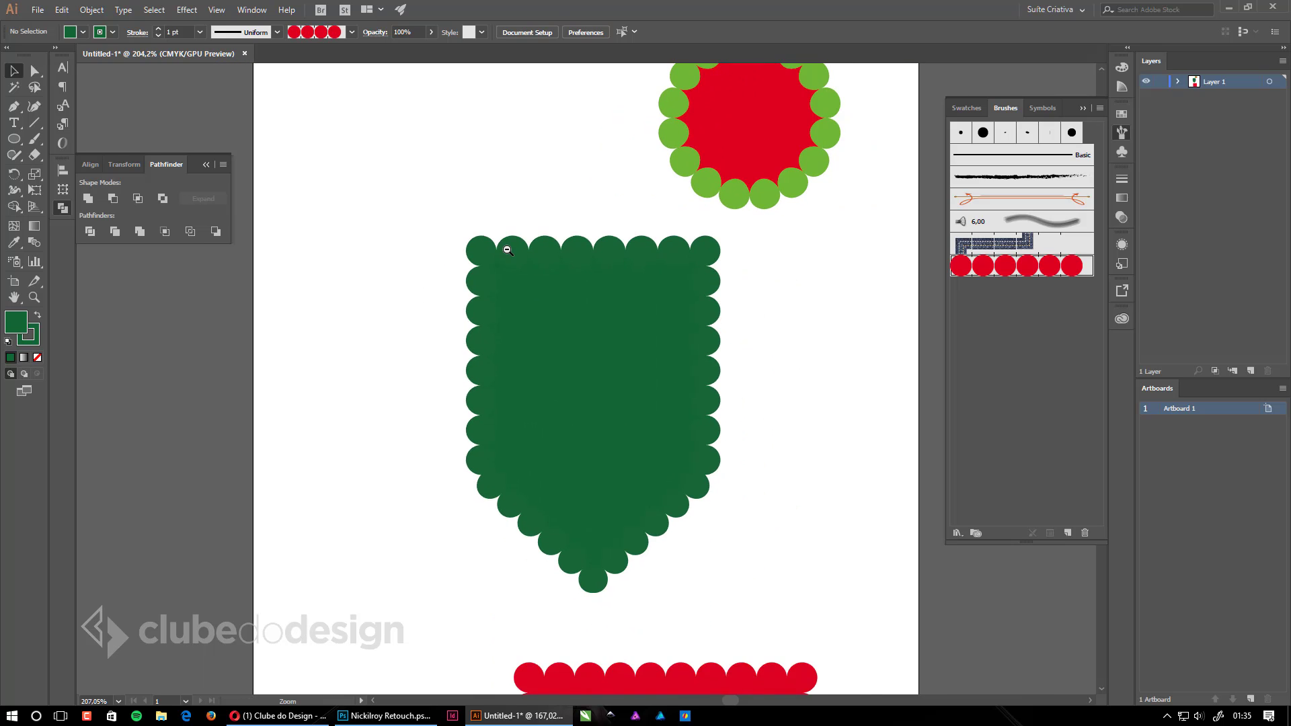
drag(667, 204, 667, 404)
click(753, 314)
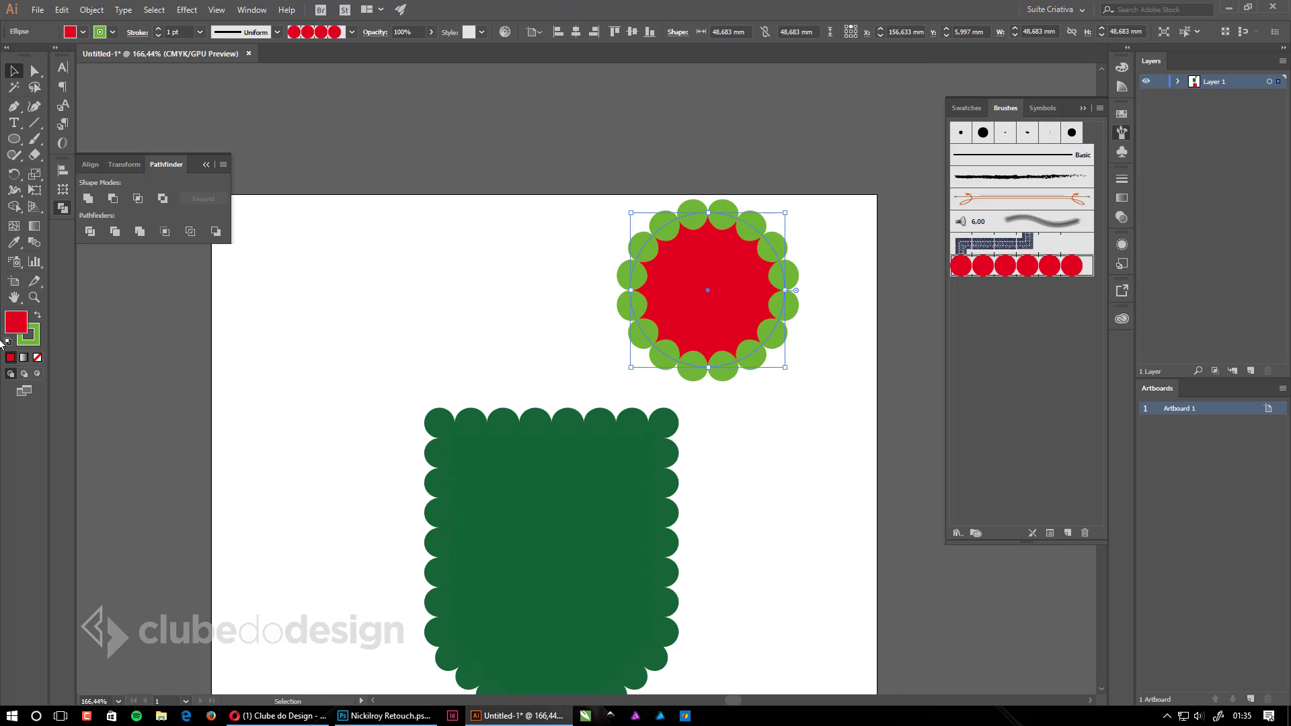
click(31, 339)
click(1121, 113)
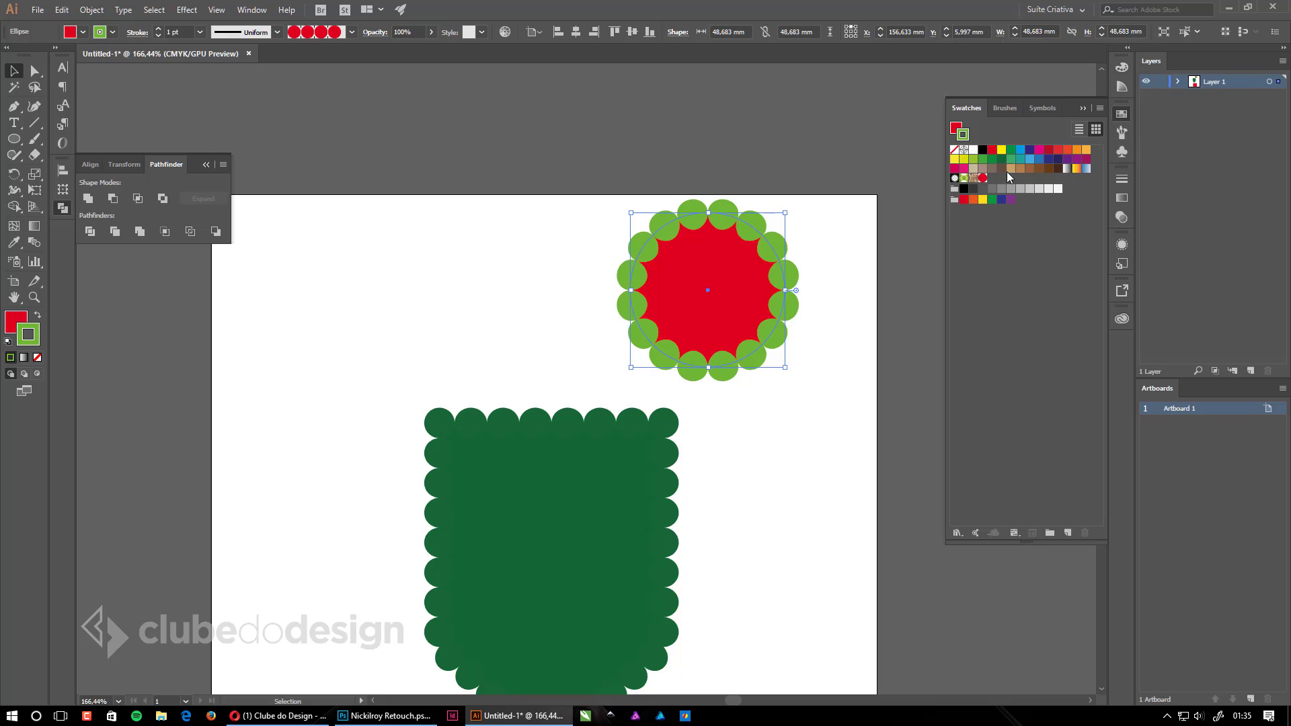
click(991, 149)
click(1082, 108)
ctrl+alt+click(749, 411)
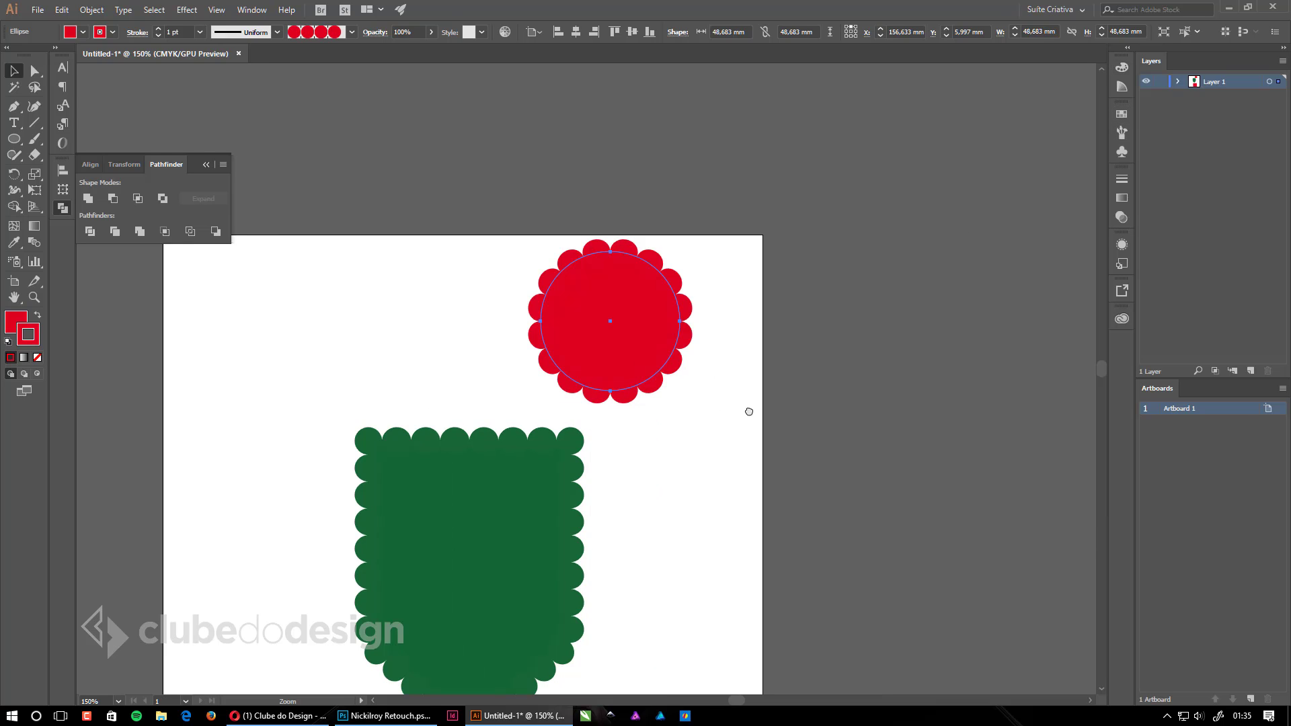
scroll(748, 411, down, 5)
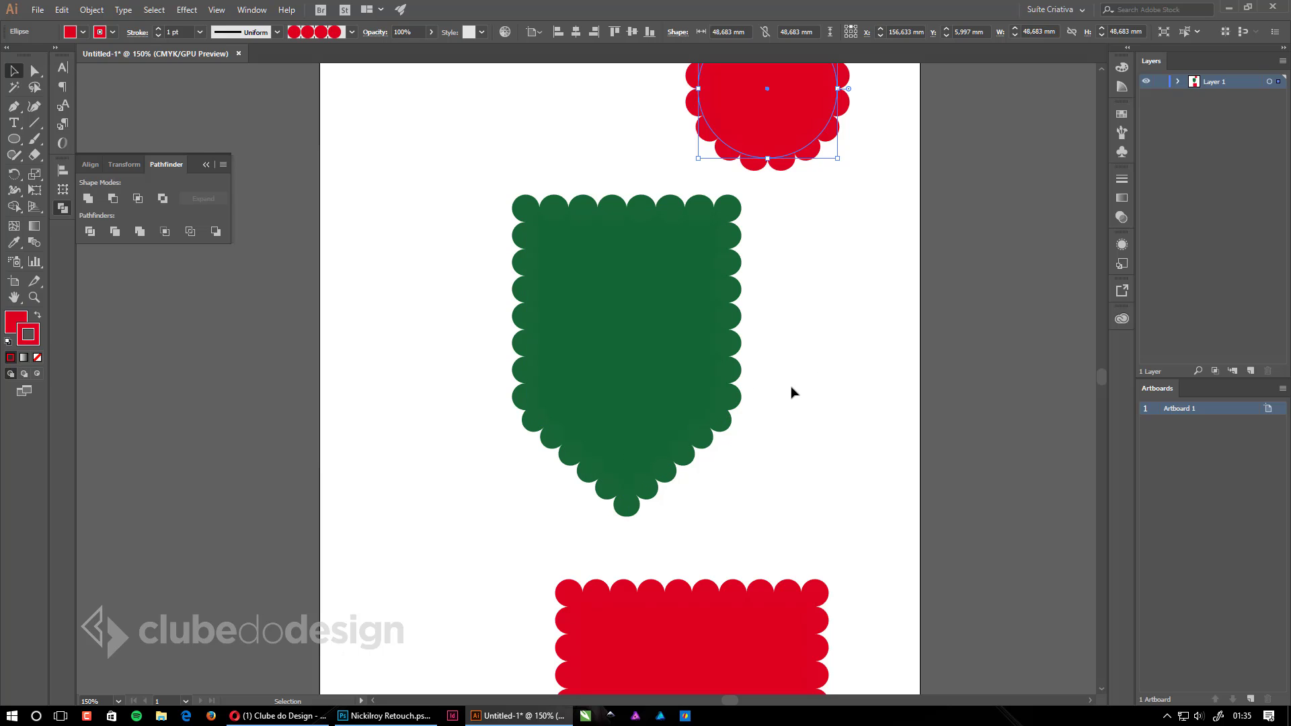
scroll(659, 441, down, 1)
scroll(787, 530, down, 1)
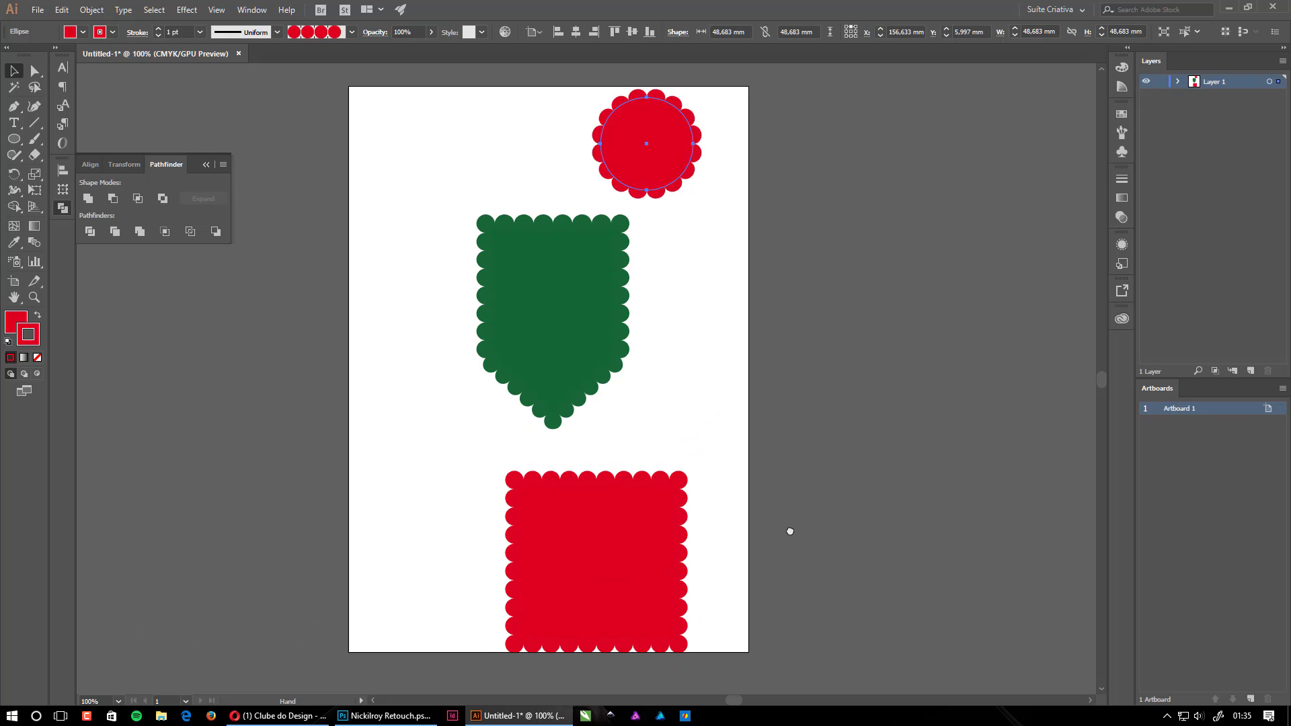
Drag the red scalloped square up and slightly left, just beneath the green shield.
click(835, 595)
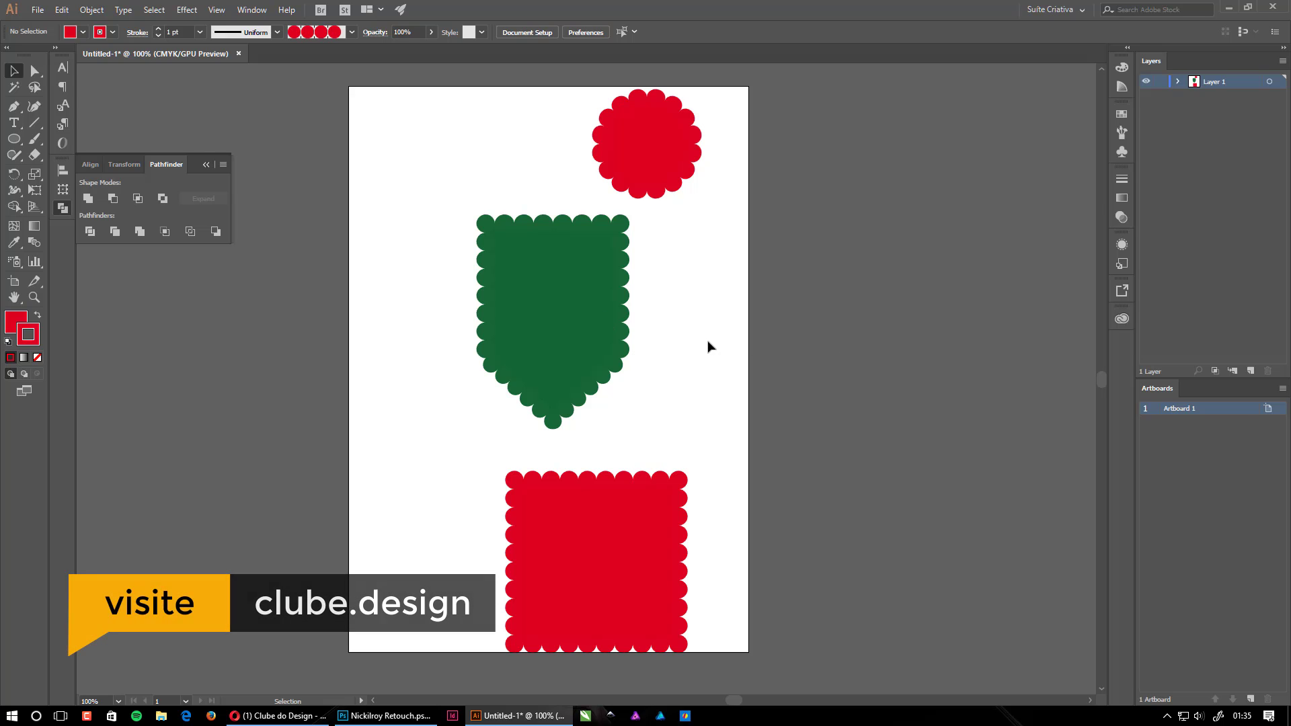
drag(642, 542, 616, 525)
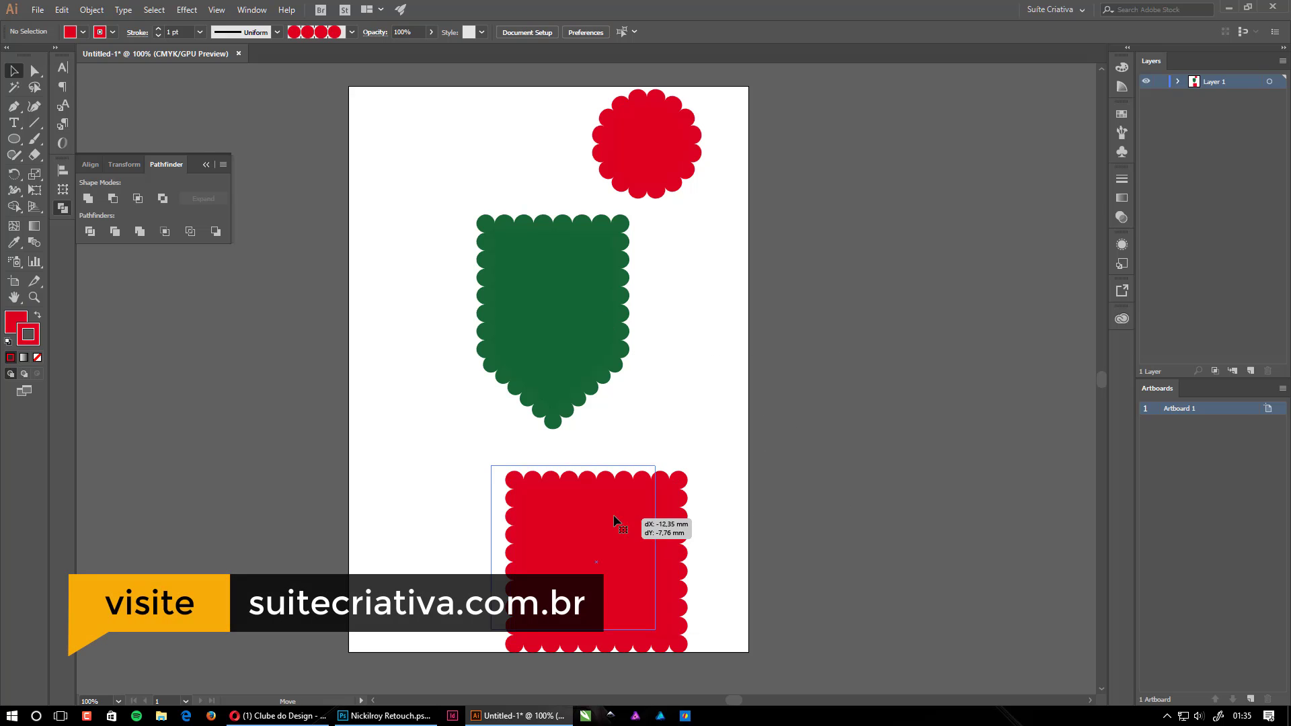
click(756, 410)
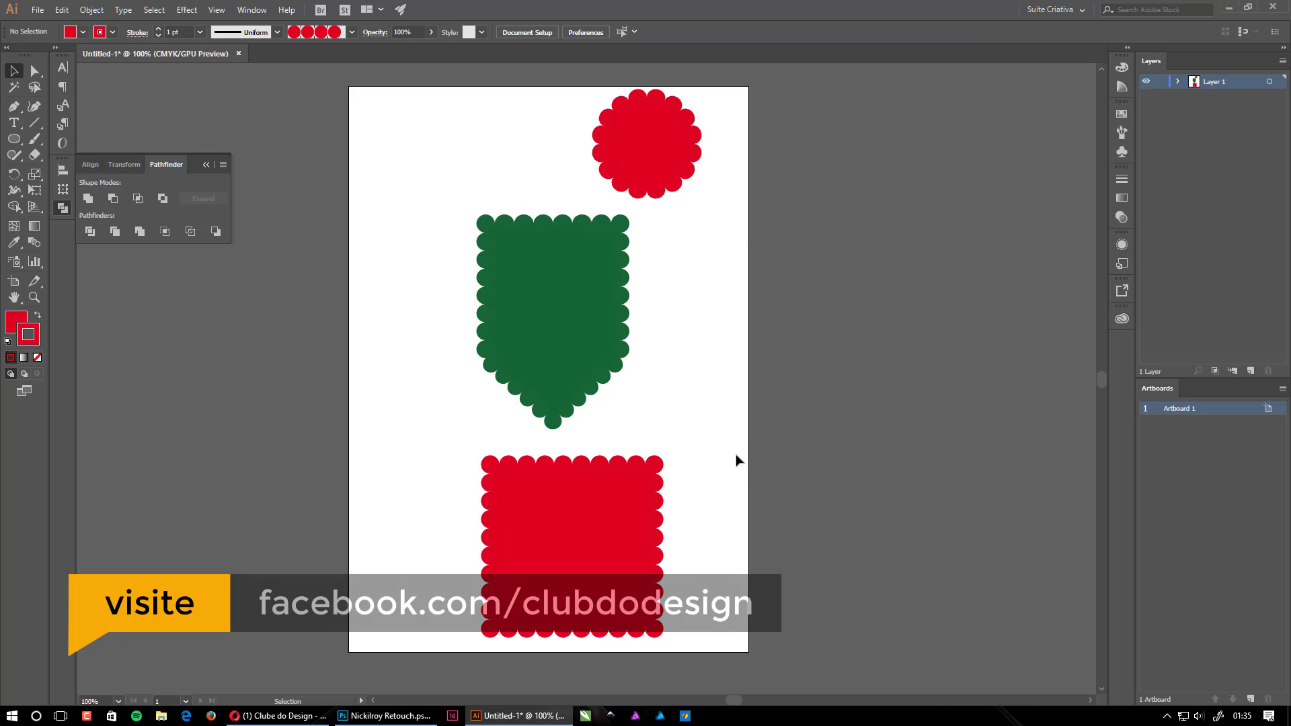